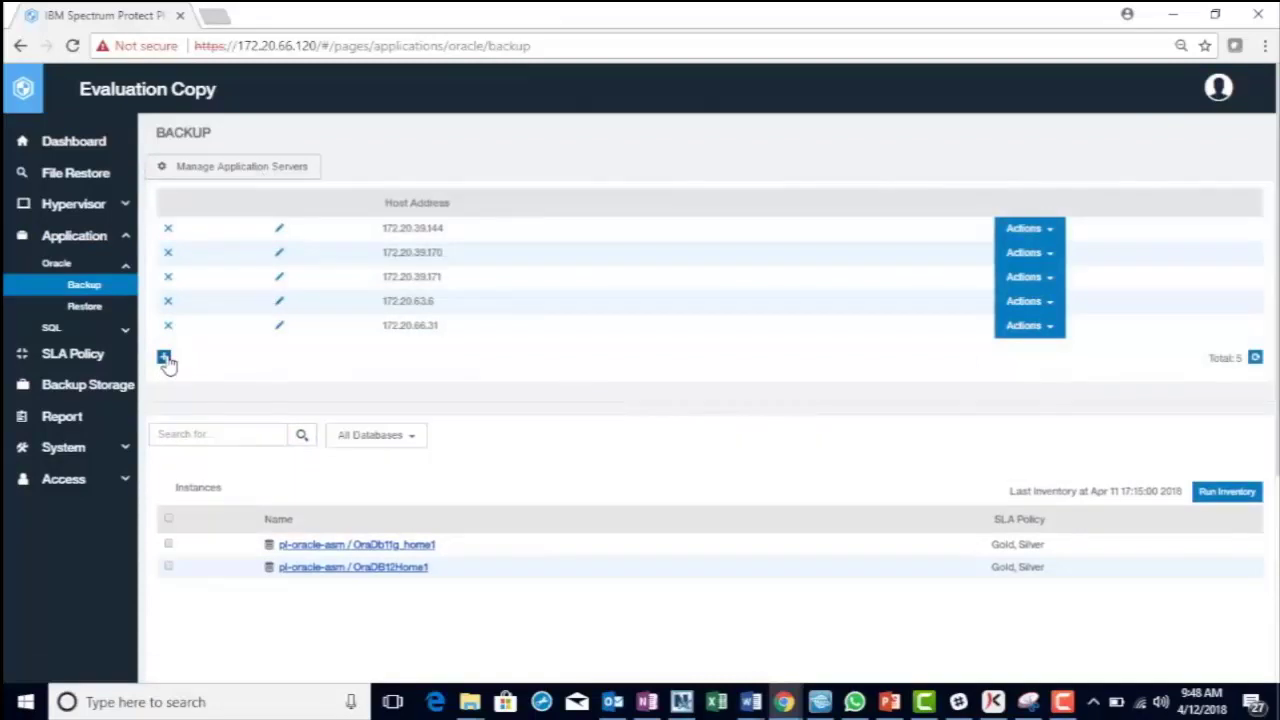
left_click(165, 359)
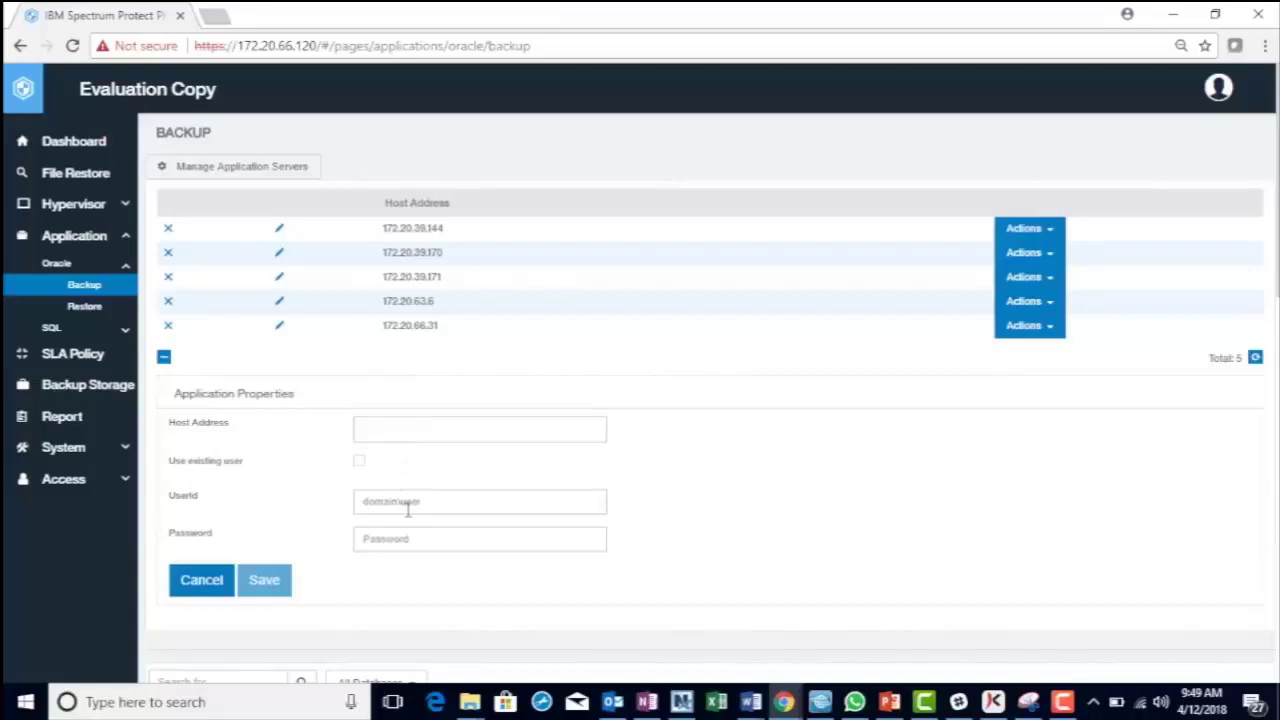
left_click(360, 468)
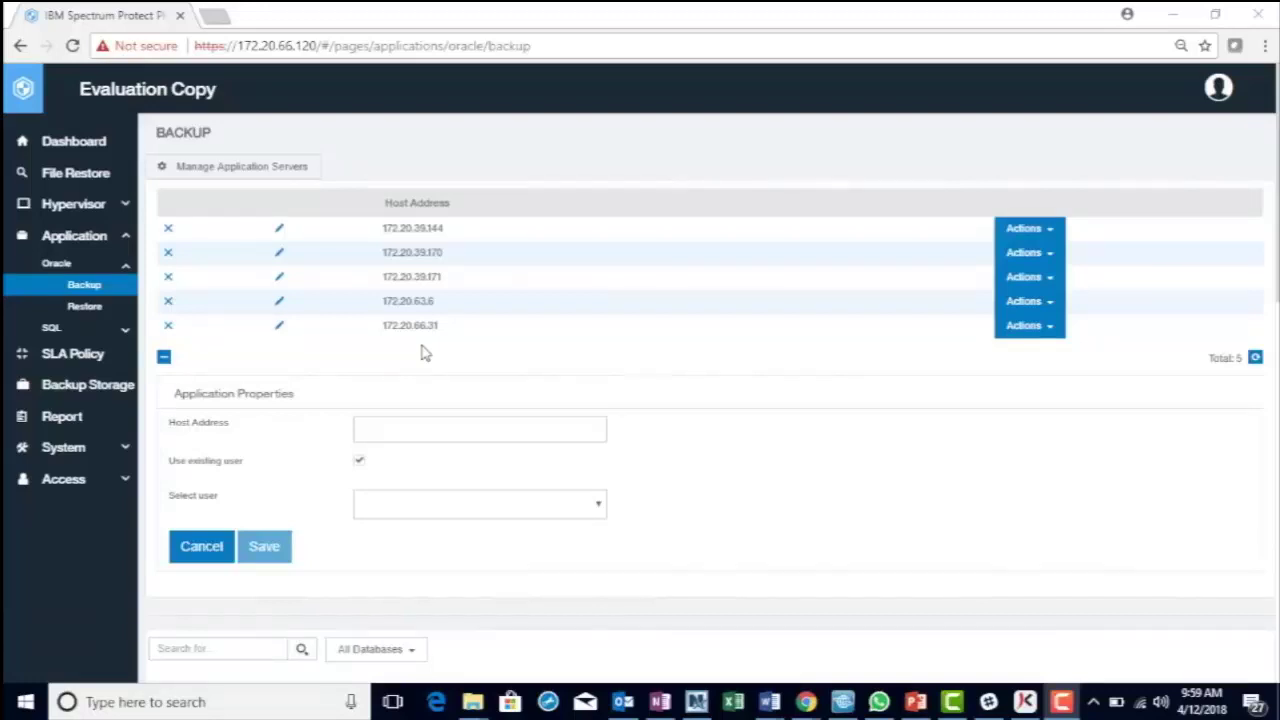
left_click(164, 357)
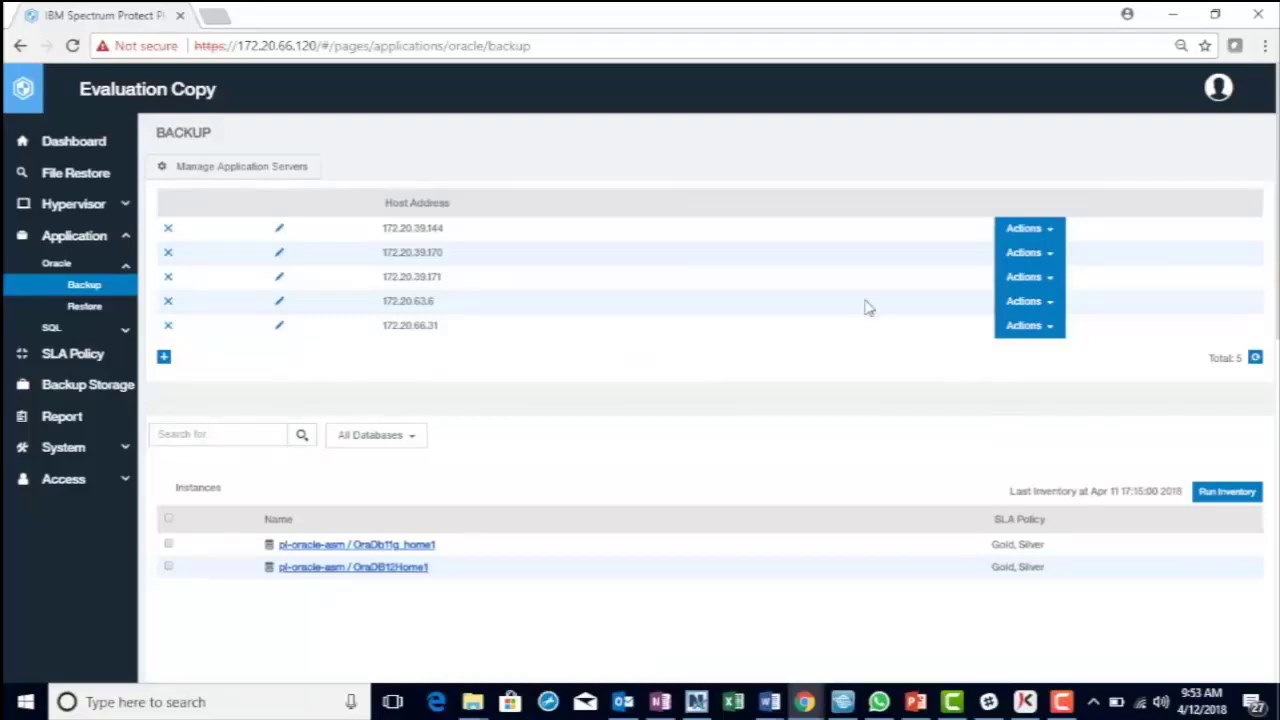
Run Test Inventory on the 172.20.66.31 application server.
left_click(1029, 334)
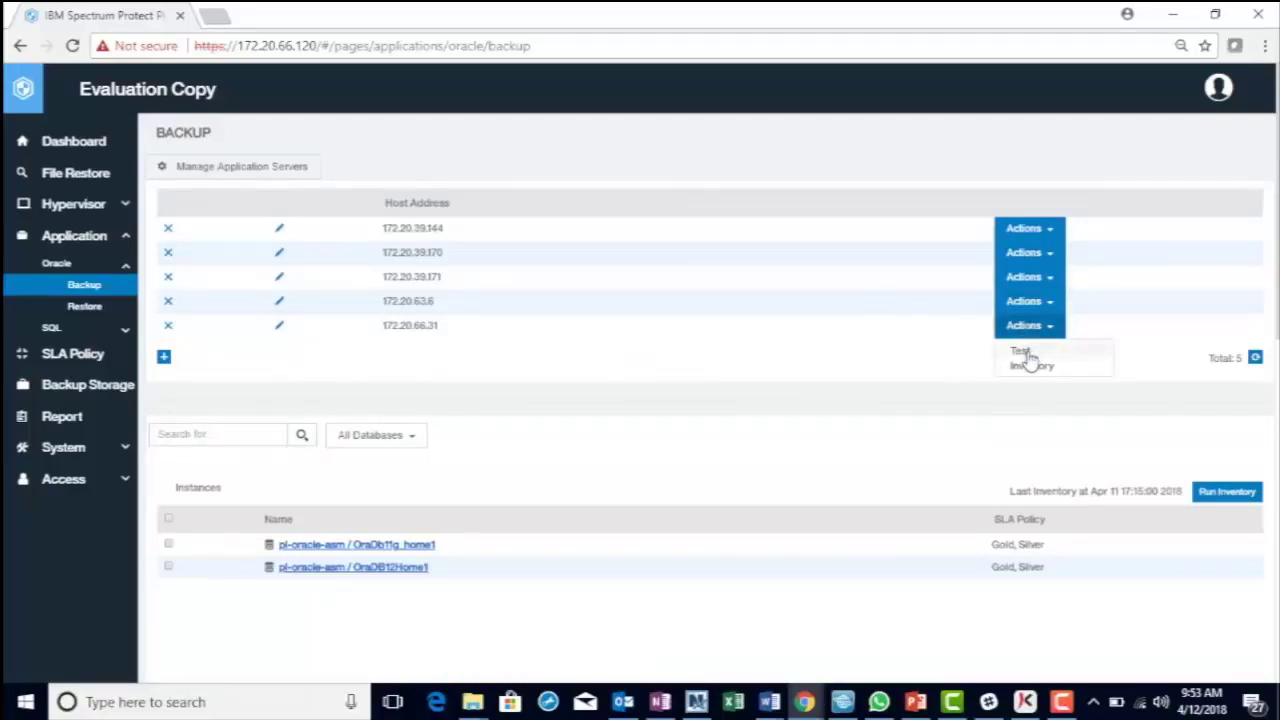
left_click(1029, 358)
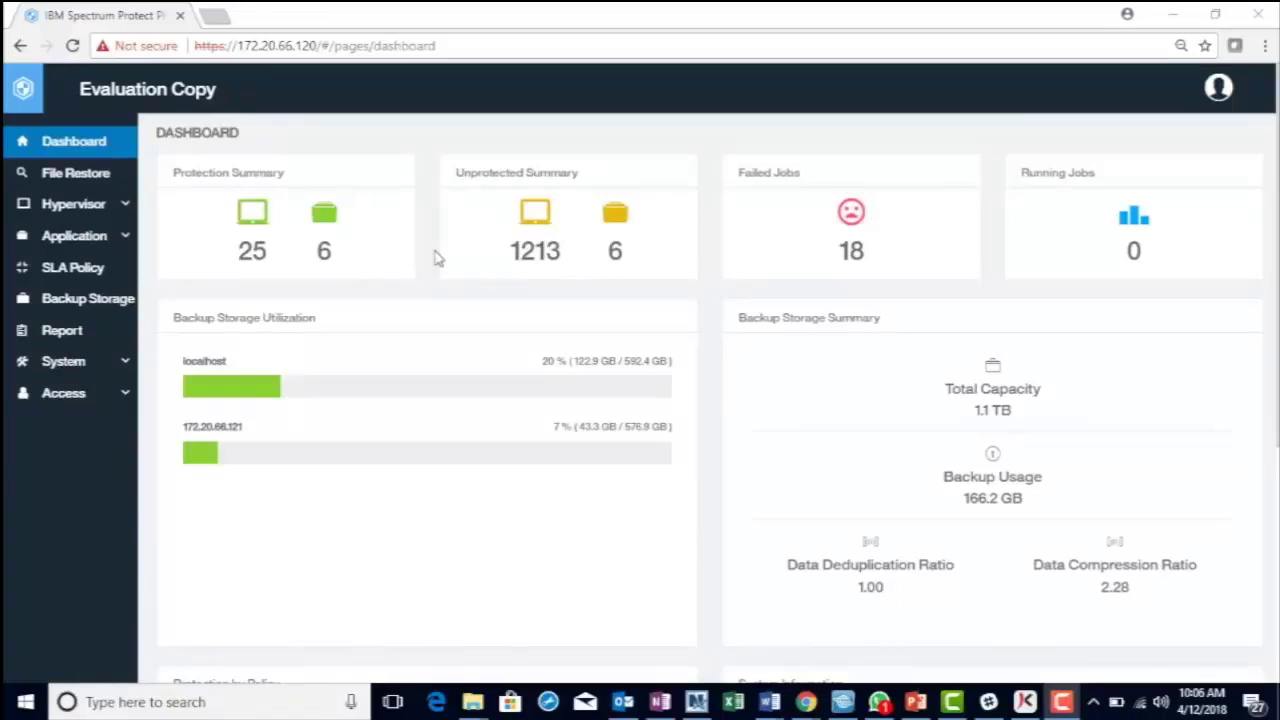
Go to the Oracle Backup page under Applications.
left_click(94, 241)
left_click(76, 264)
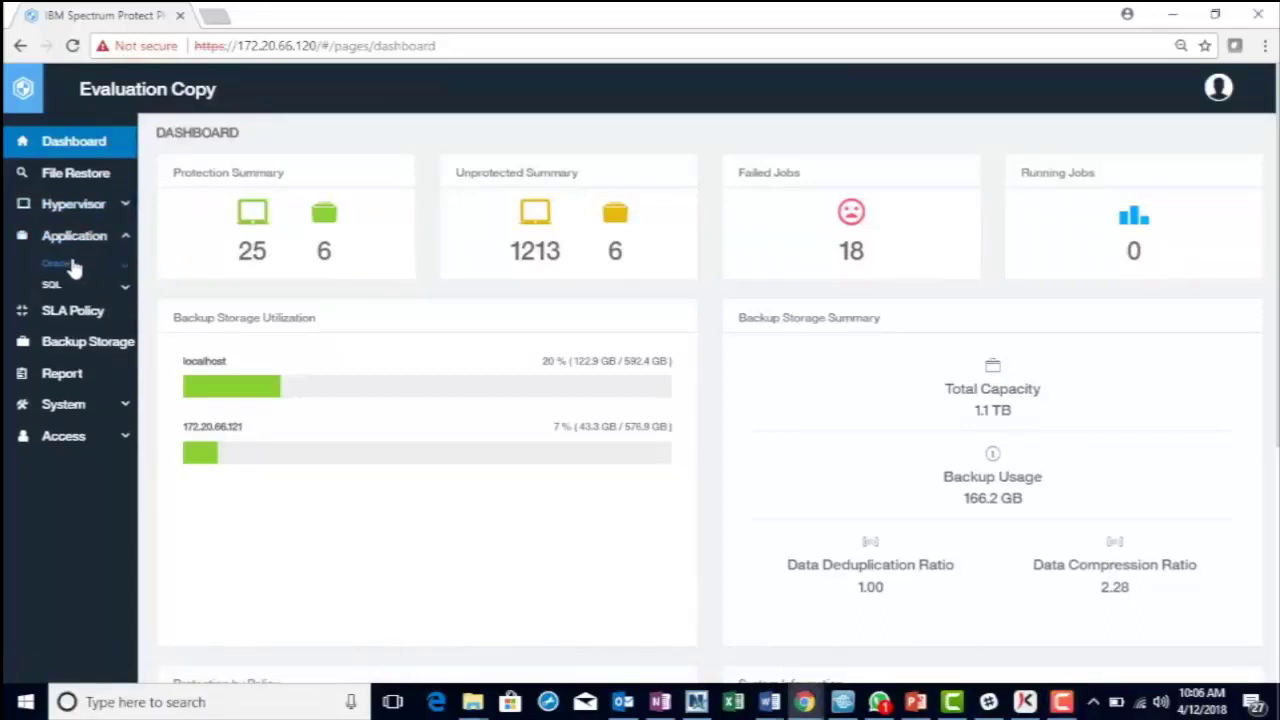
left_click(85, 285)
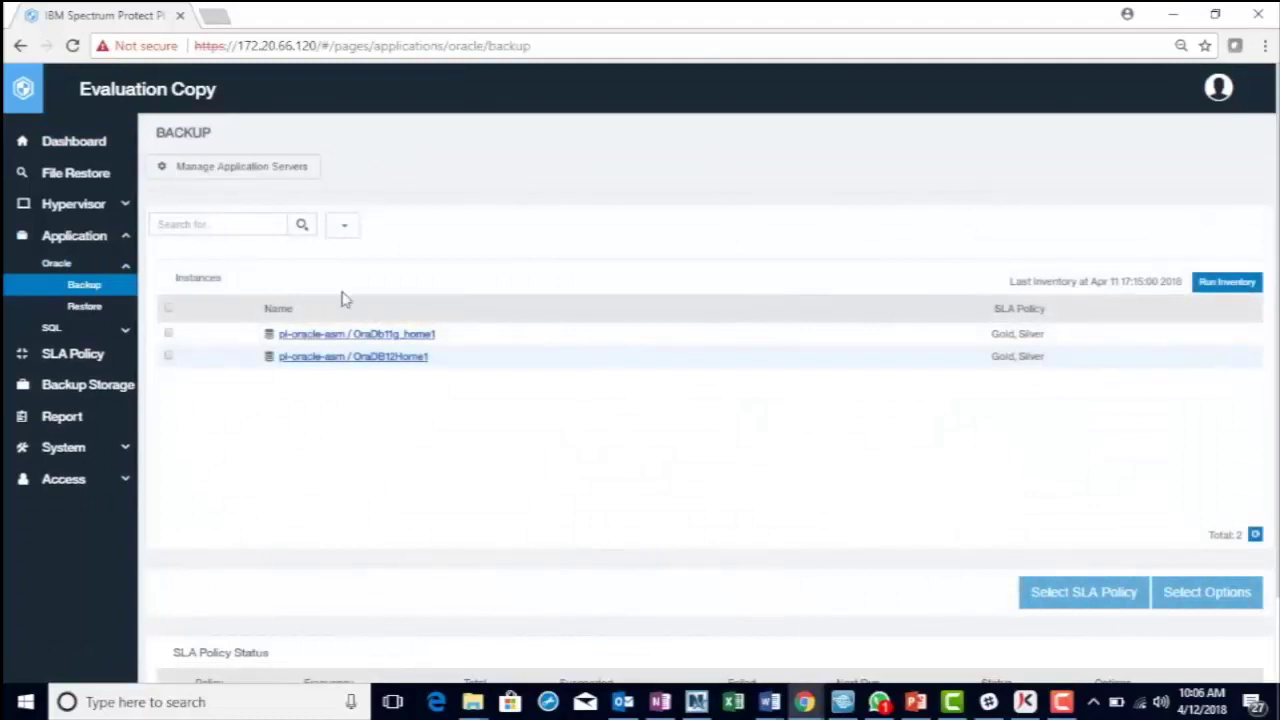
Open OraDB12Home1, tick the pDB database and review its SLA policies.
left_click(169, 357)
left_click(170, 360)
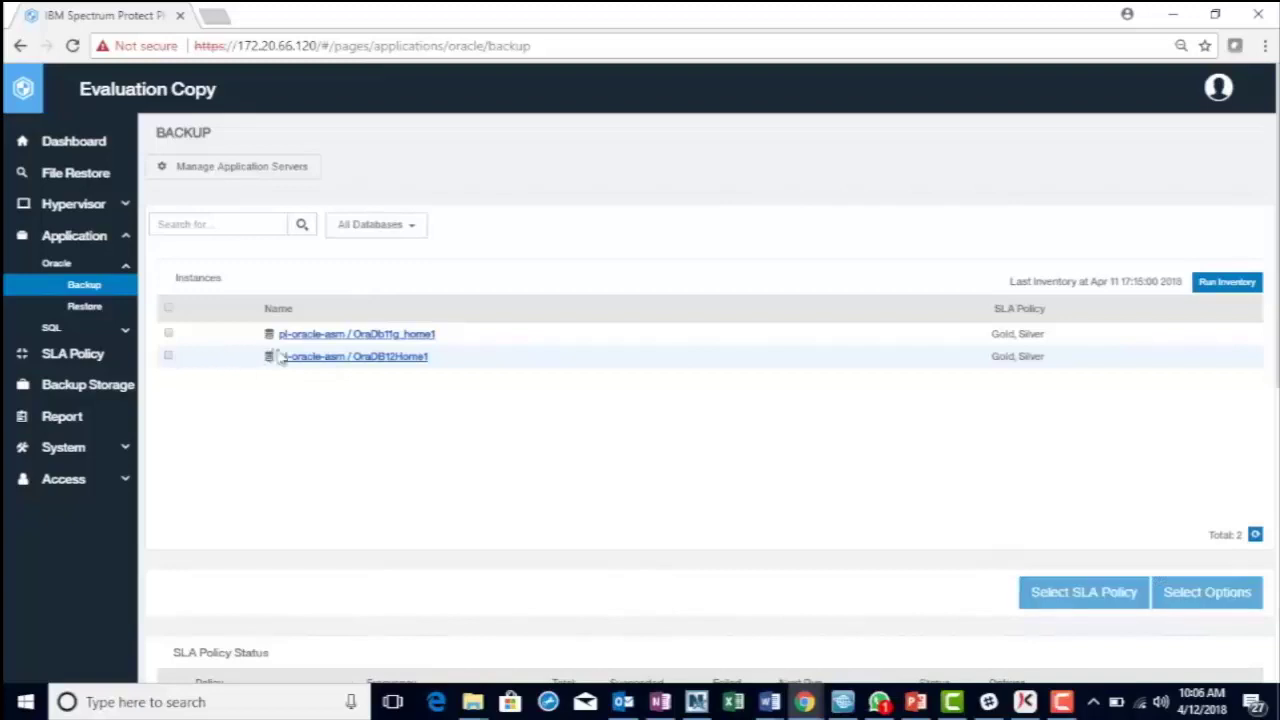
left_click(300, 364)
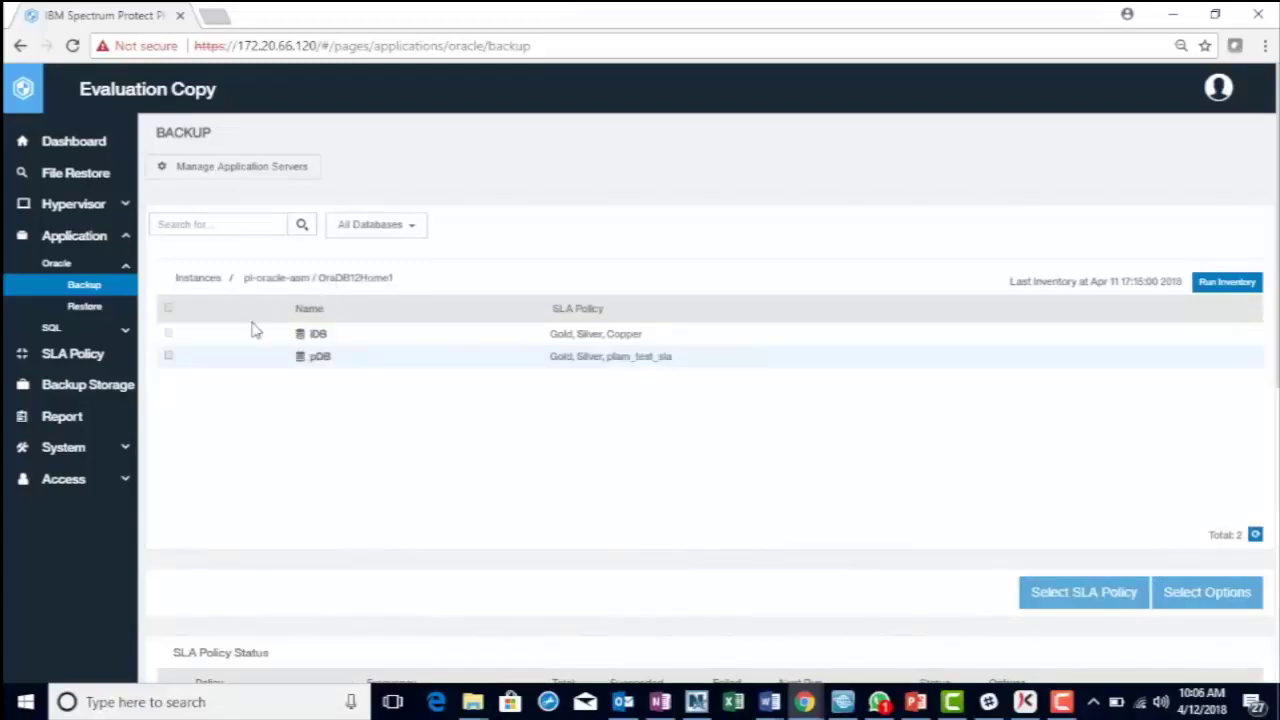
left_click(169, 358)
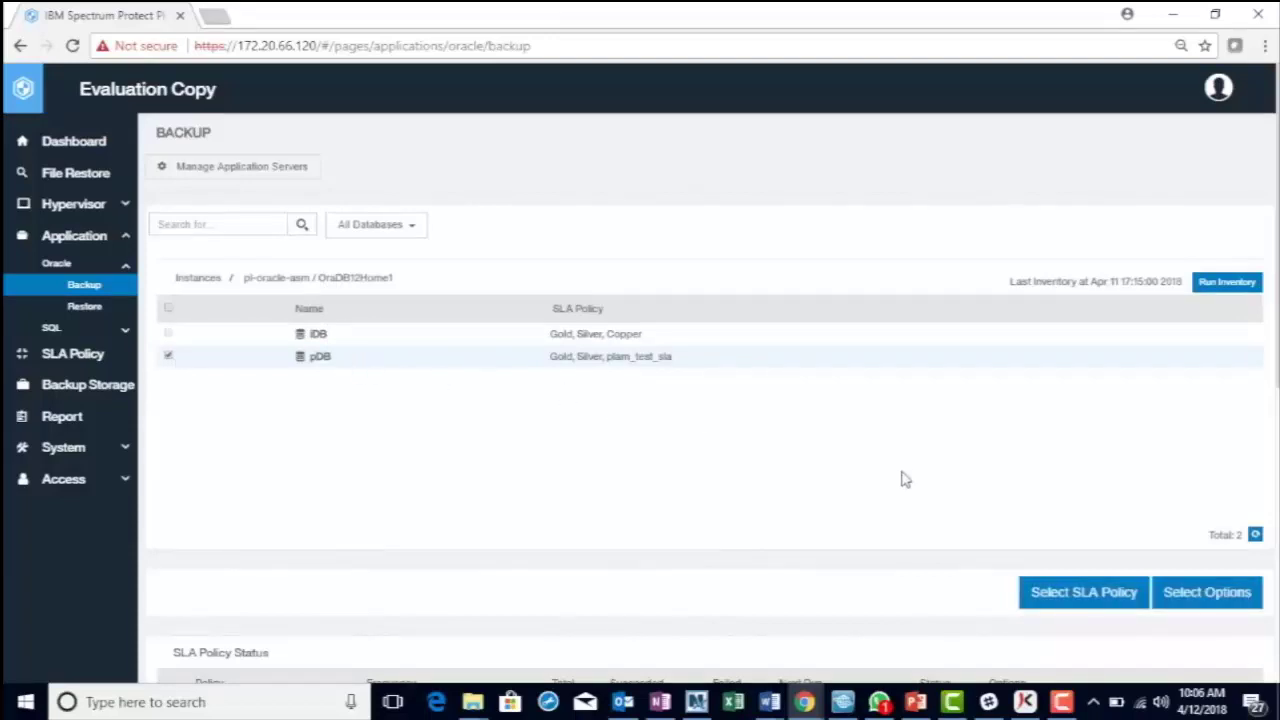
left_click(1084, 592)
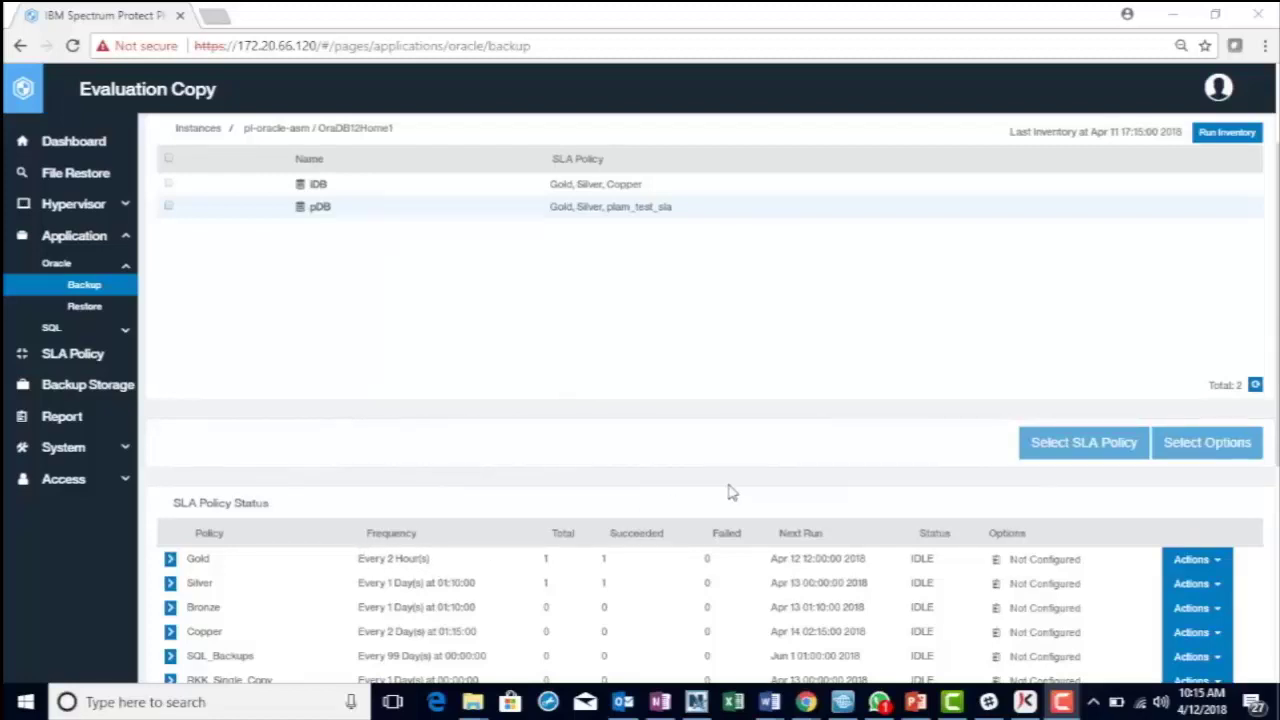
Open and close the Gold policy's Actions menu without running it, then expand System.
left_click(1207, 565)
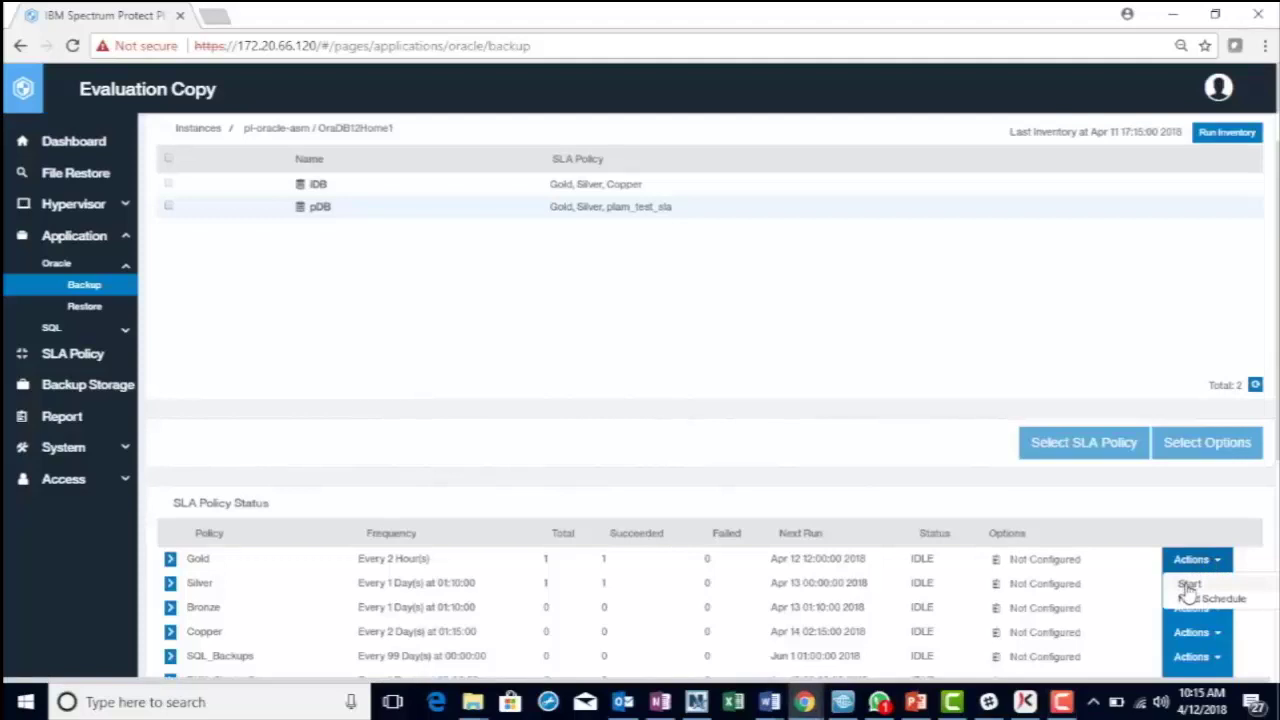
left_click(1188, 588)
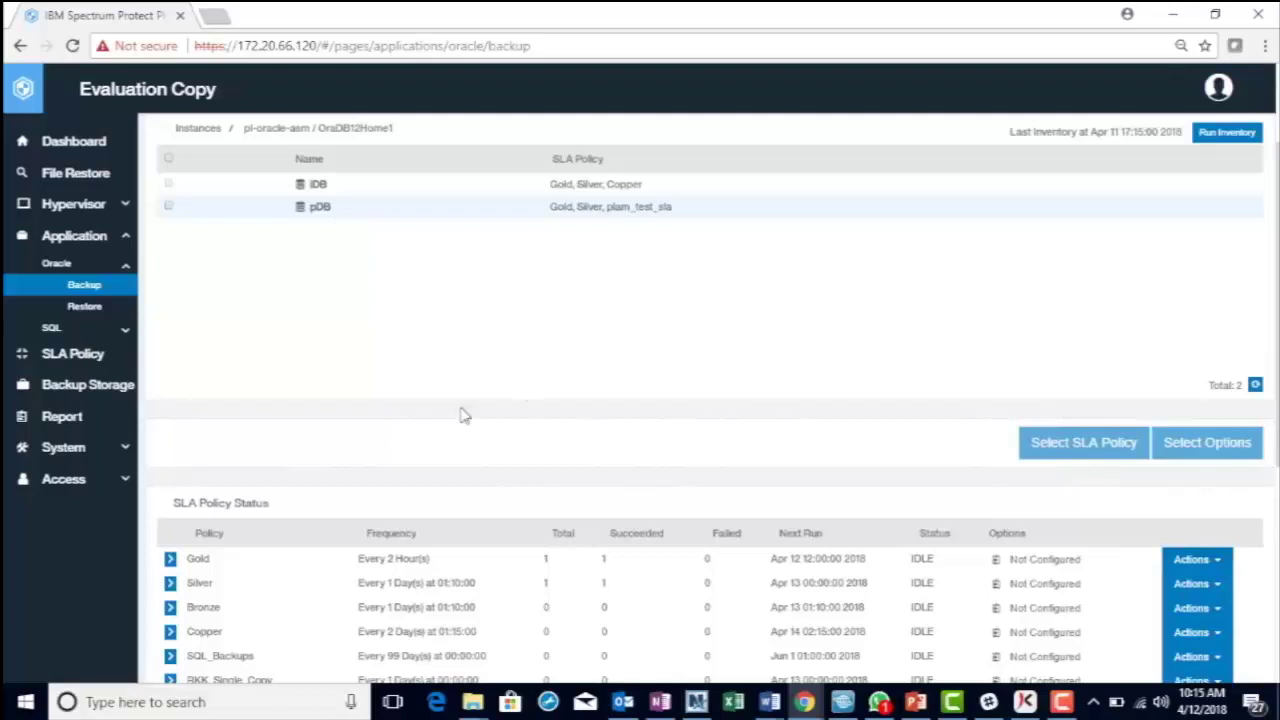
left_click(106, 452)
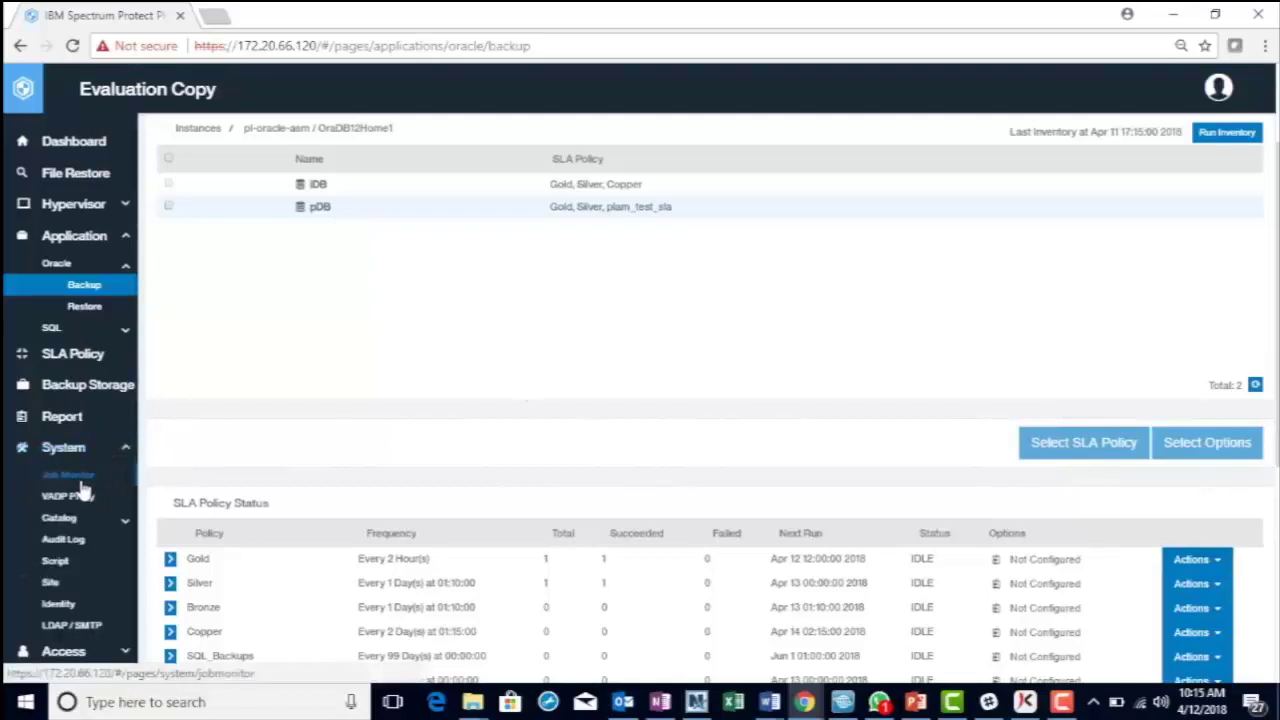
left_click(82, 480)
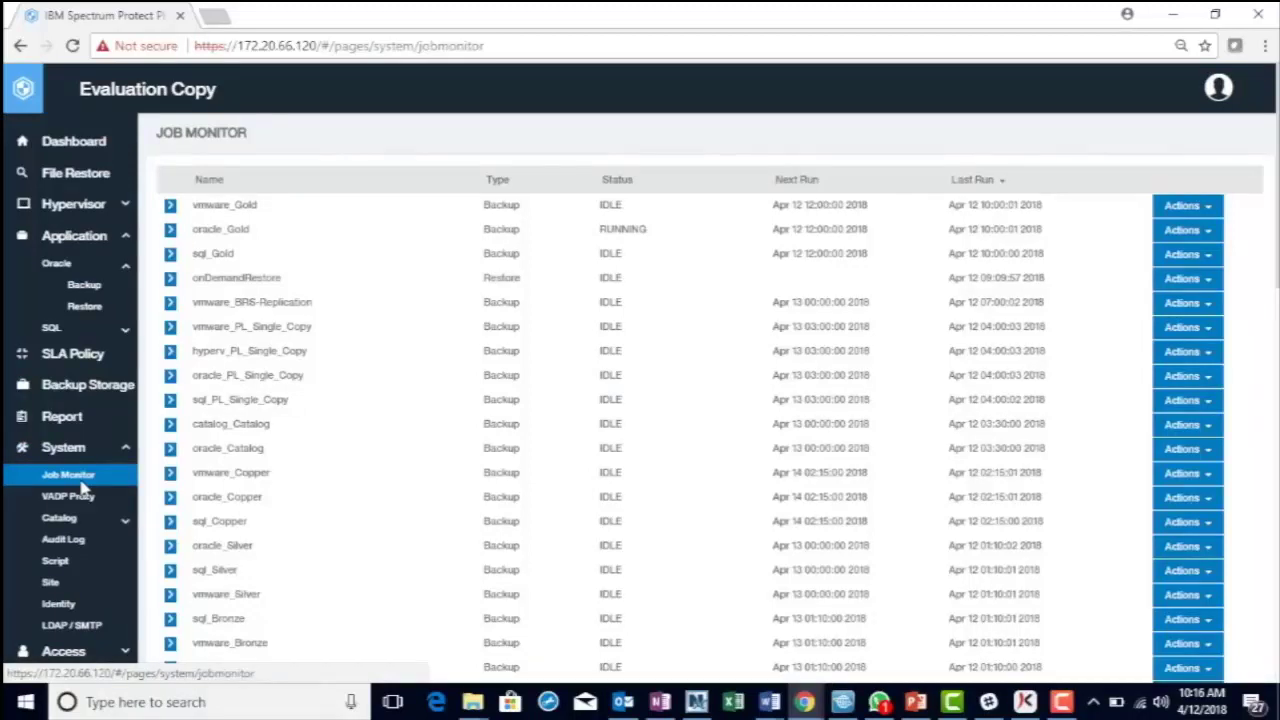
left_click(1206, 212)
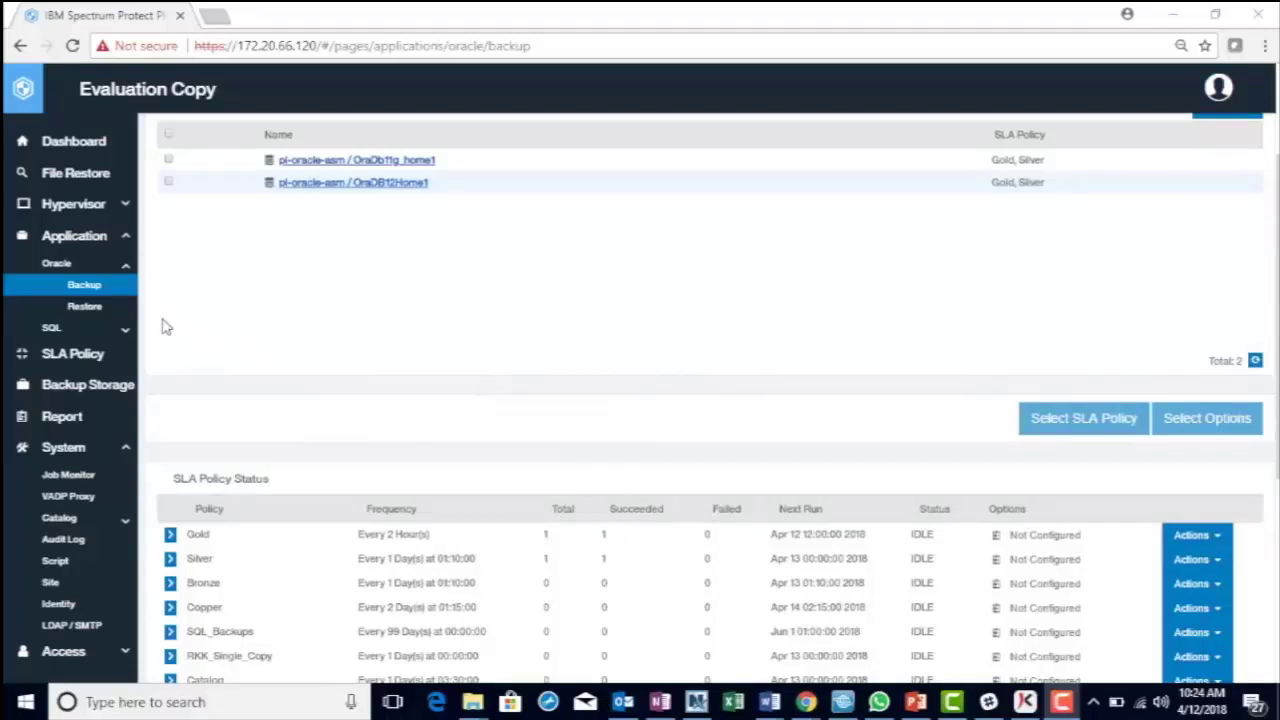
Add pDB's Apr 12 01:12:42 2018 restore point from OraDB12Home1 to the Oracle Restore List.
left_click(88, 308)
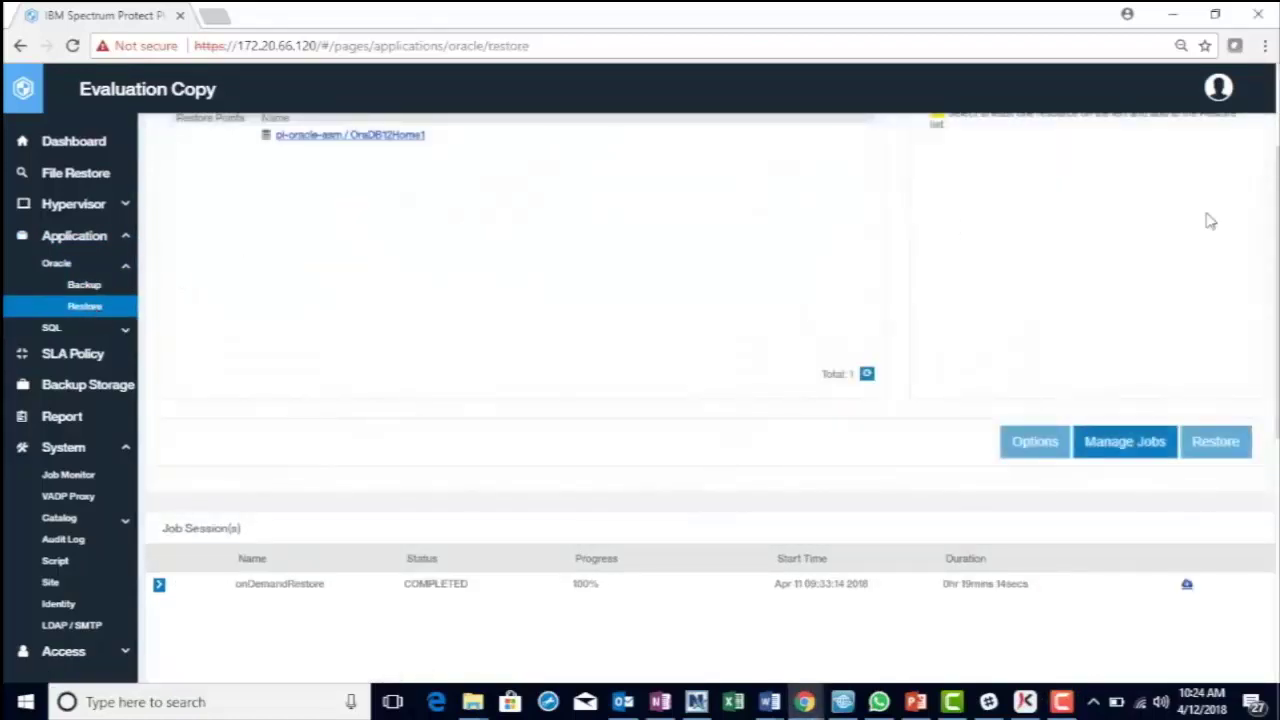
scroll(1206, 220, "up", 3)
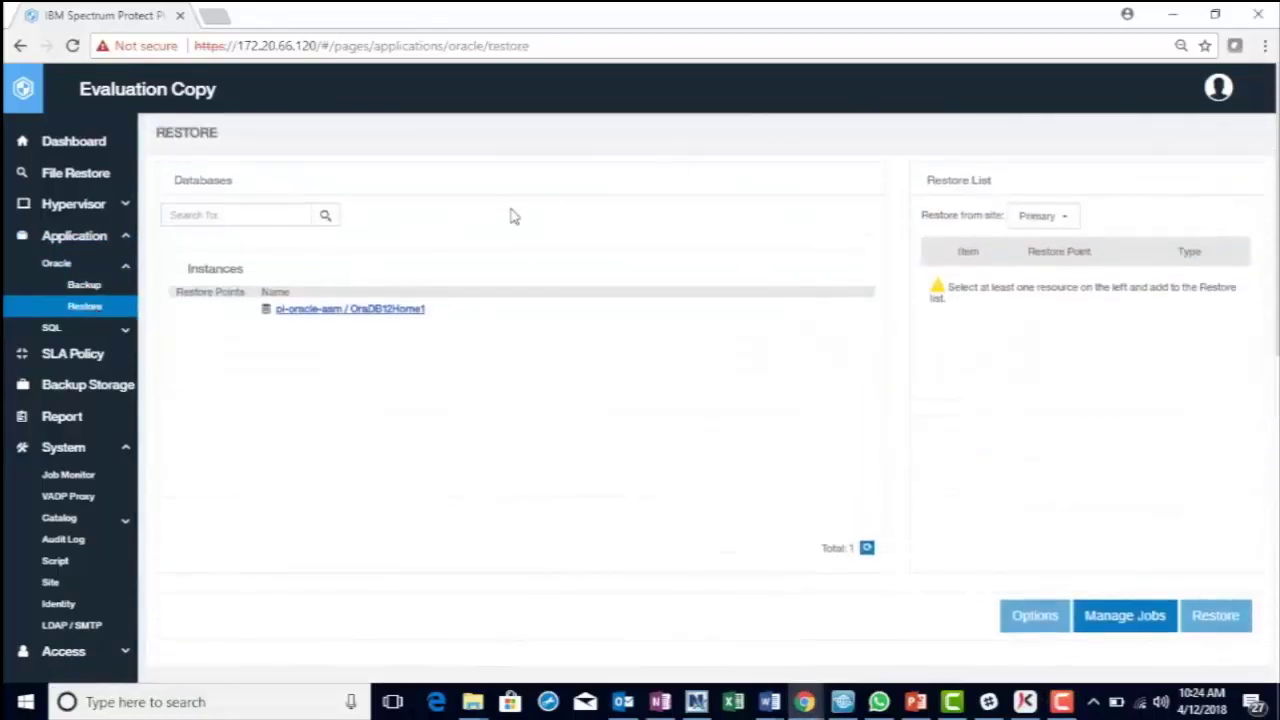
left_click(310, 312)
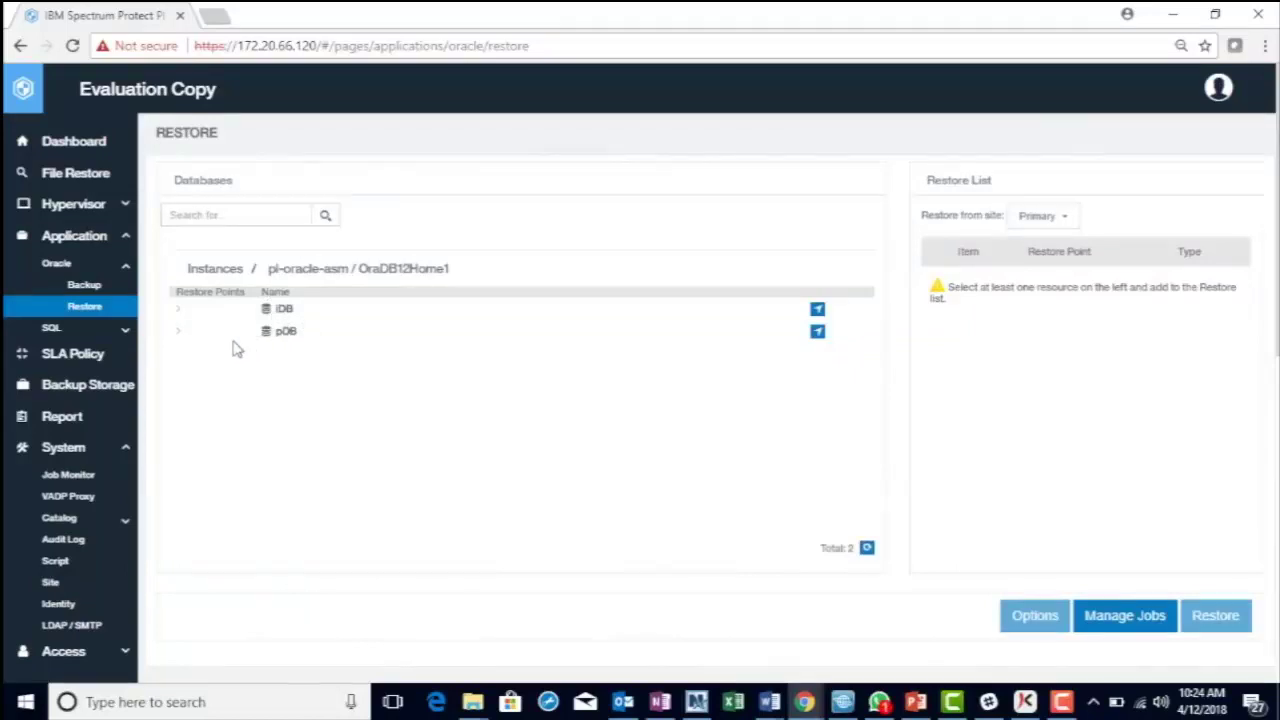
left_click(179, 337)
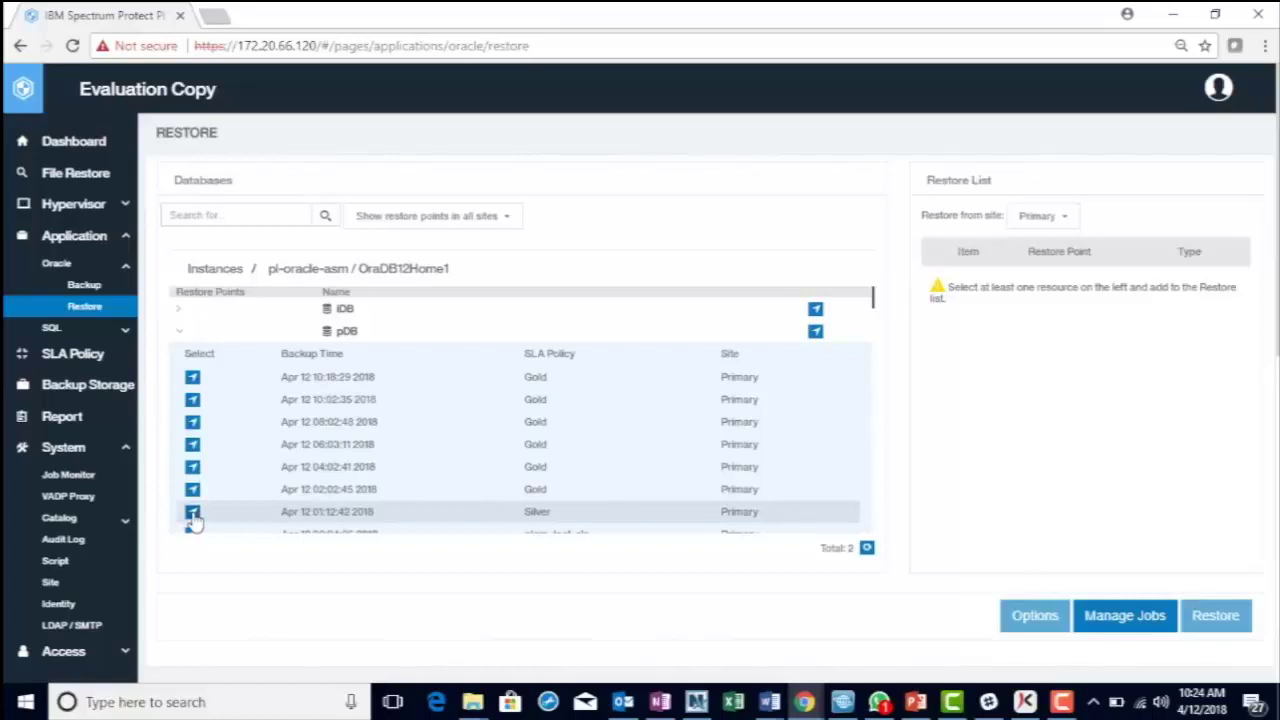
left_click(193, 513)
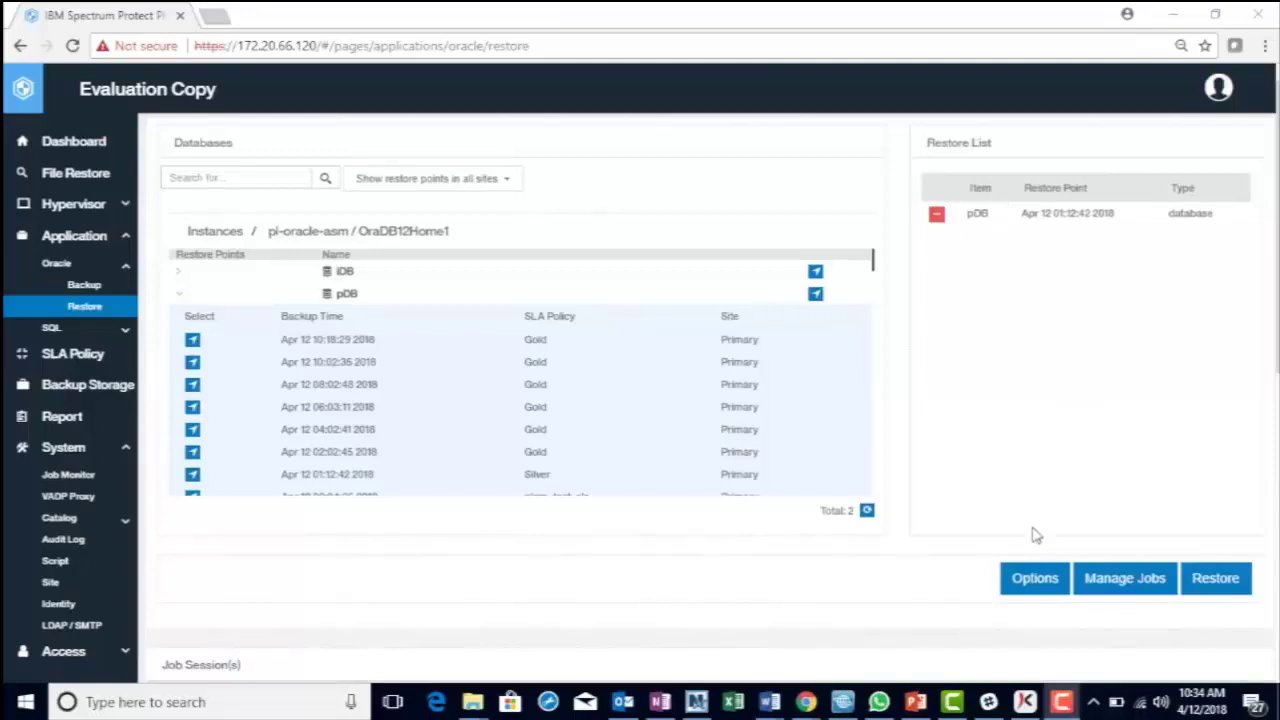
Keep a Test restore type and review Advanced Options, Init Params choices and Script Settings.
left_click(1035, 580)
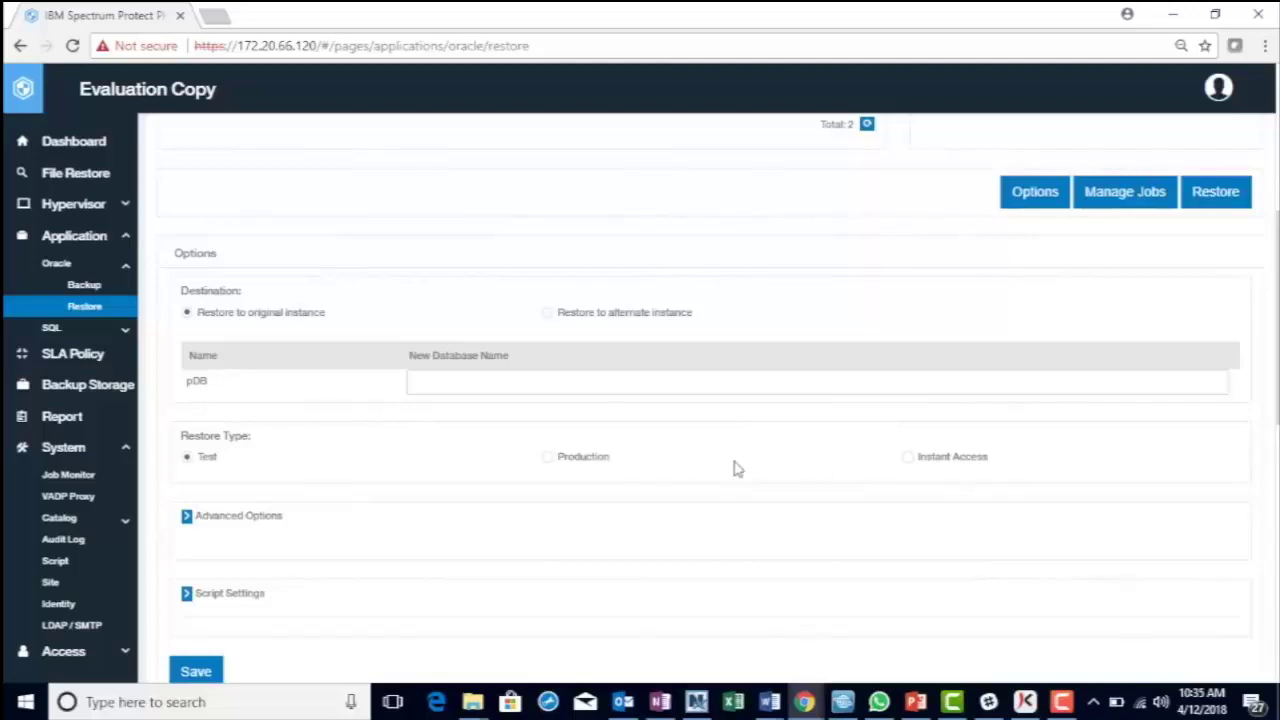
left_click(188, 457)
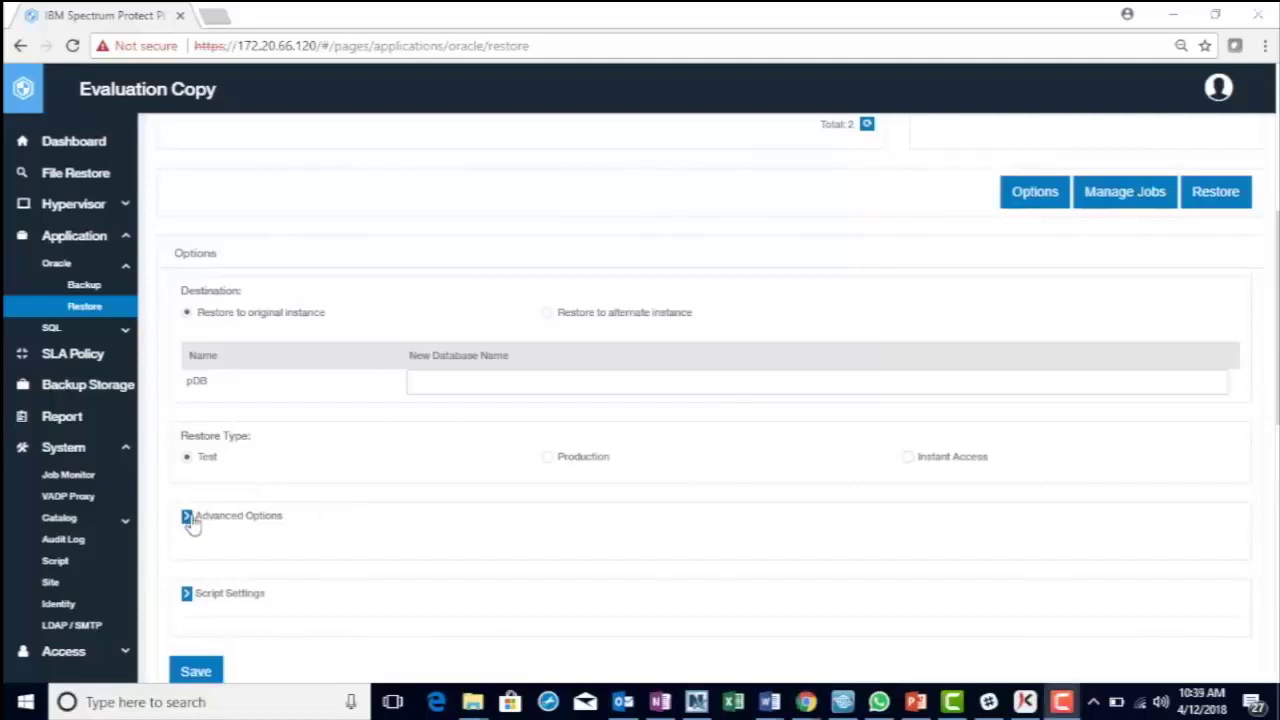
left_click(188, 518)
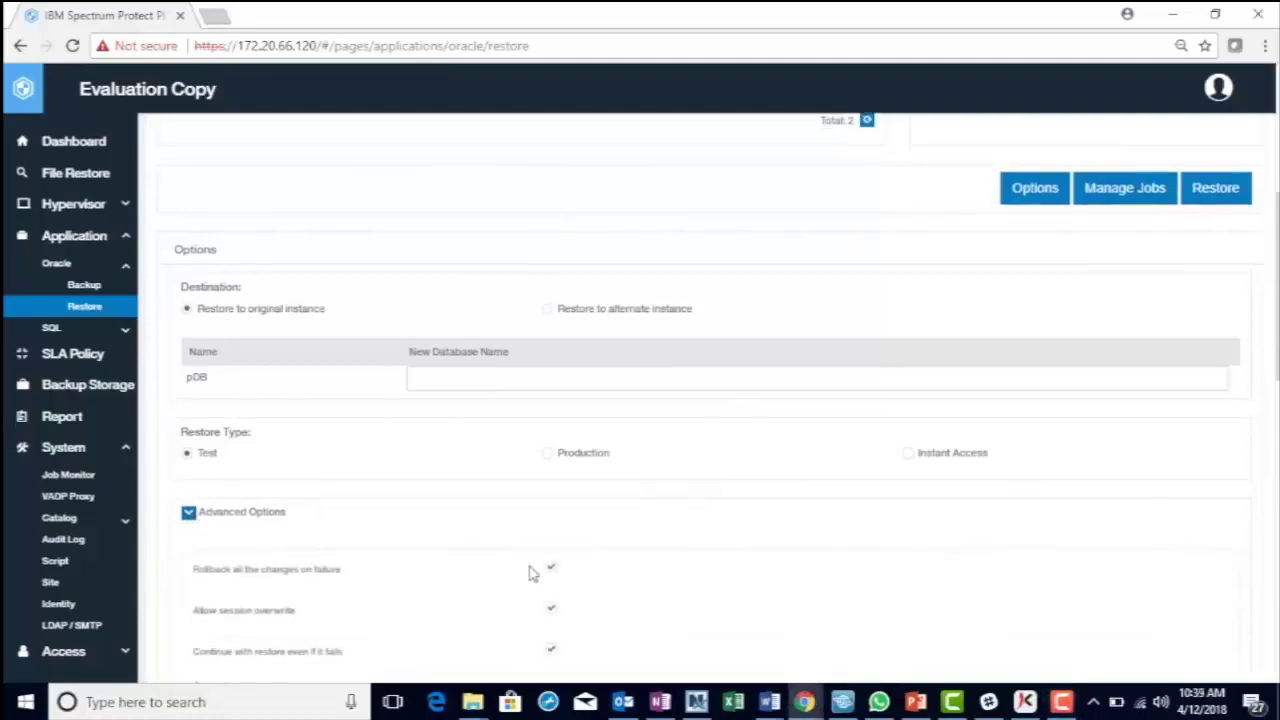
scroll(529, 571, "down", 1)
scroll(529, 572, "down", 2)
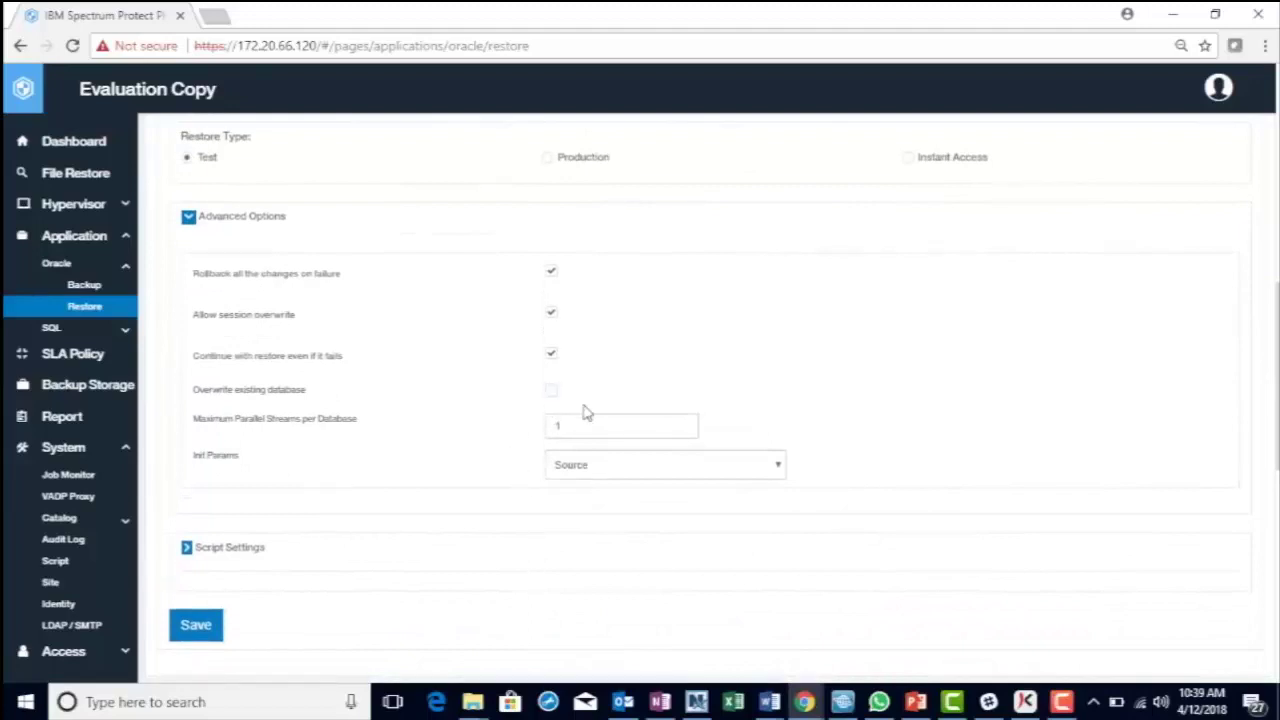
left_click(626, 470)
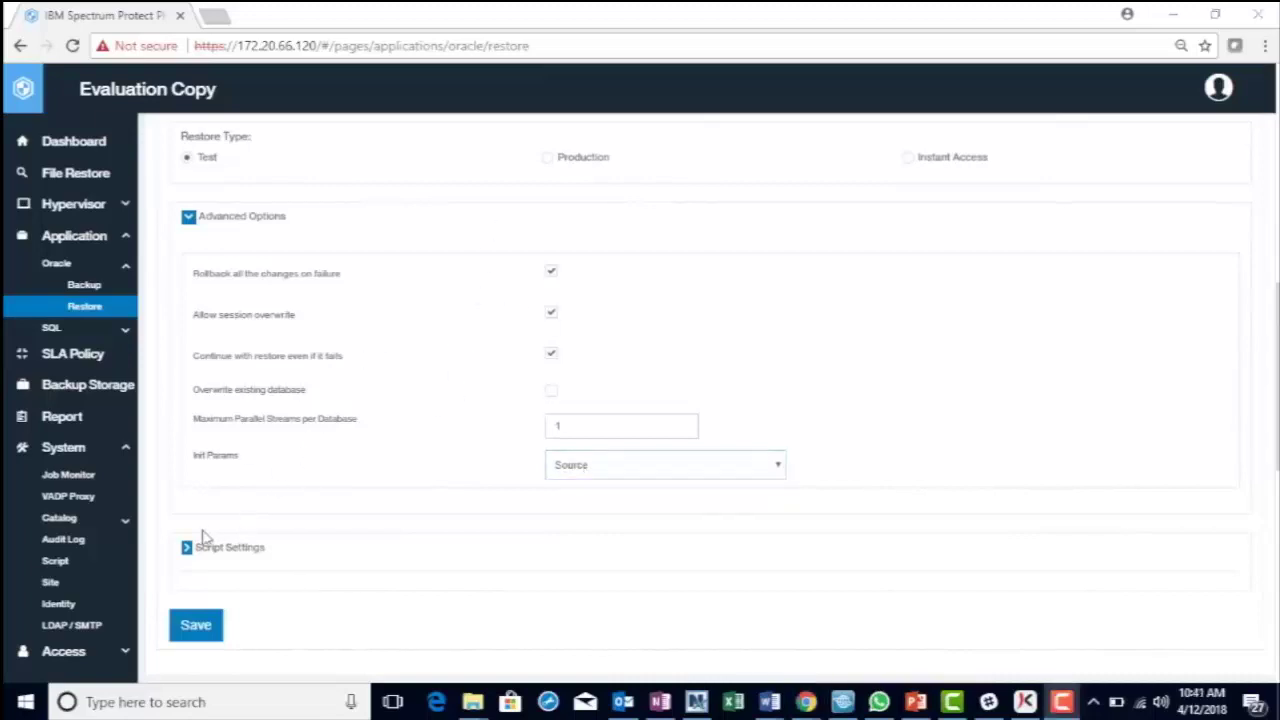
left_click(188, 552)
scroll(257, 543, "down", 2)
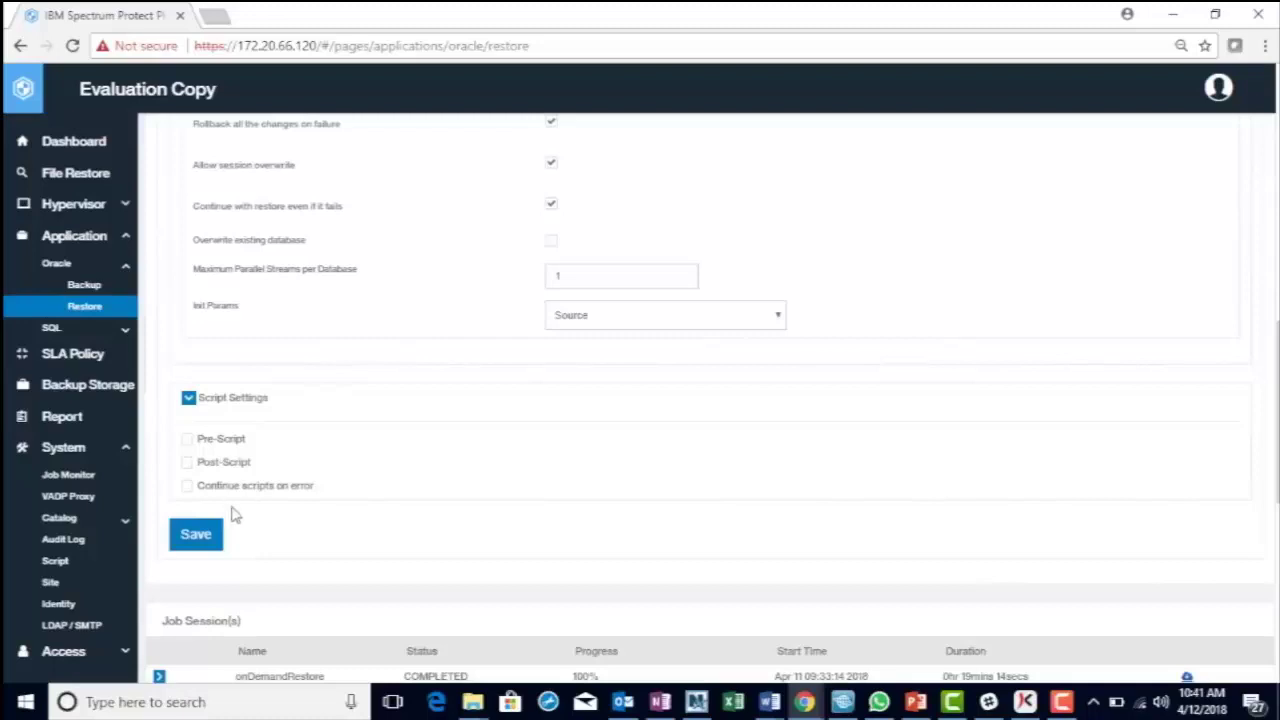
Close the restore options form and open Manage Jobs for scheduled restores.
left_click(197, 535)
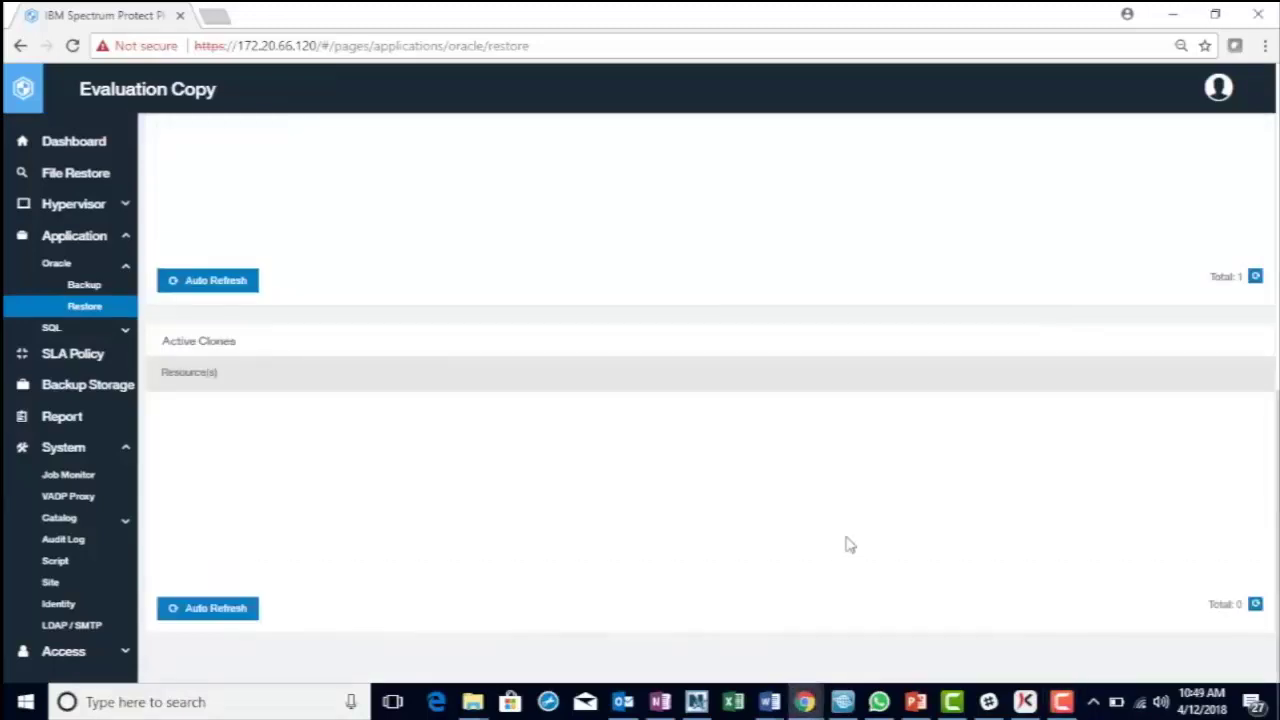
scroll(846, 543, "up", 6)
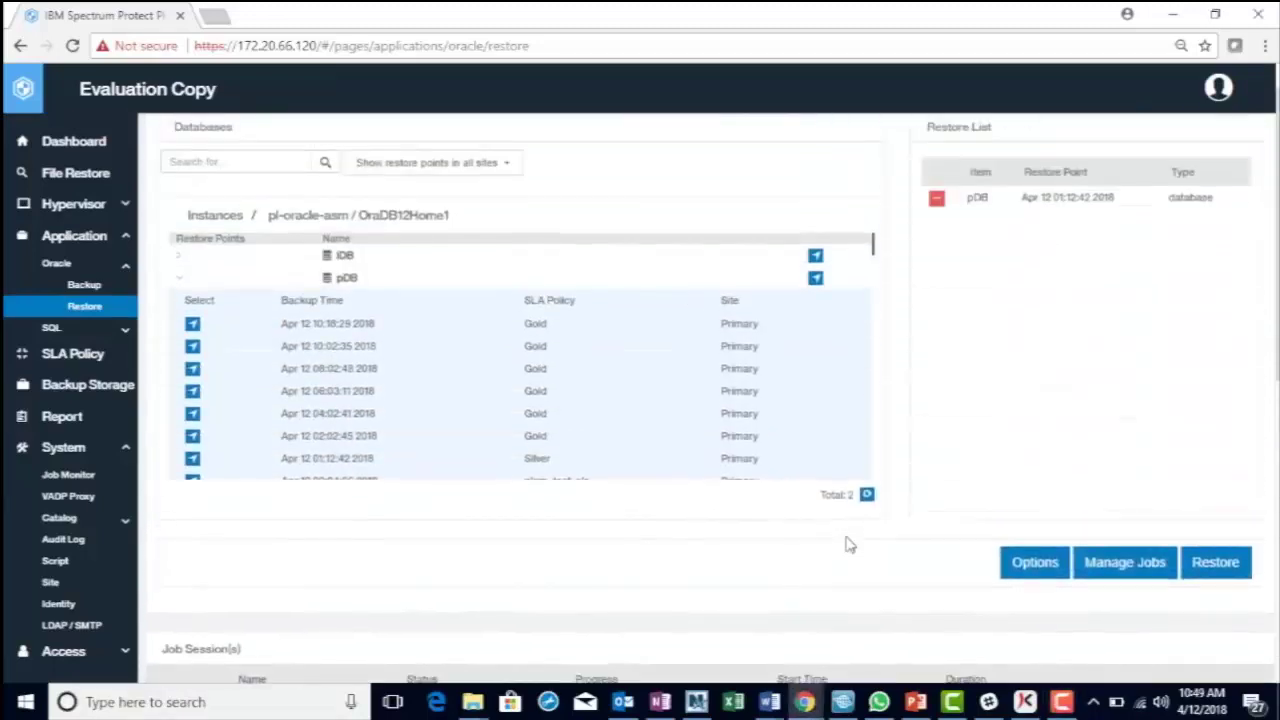
scroll(846, 543, "down", 2)
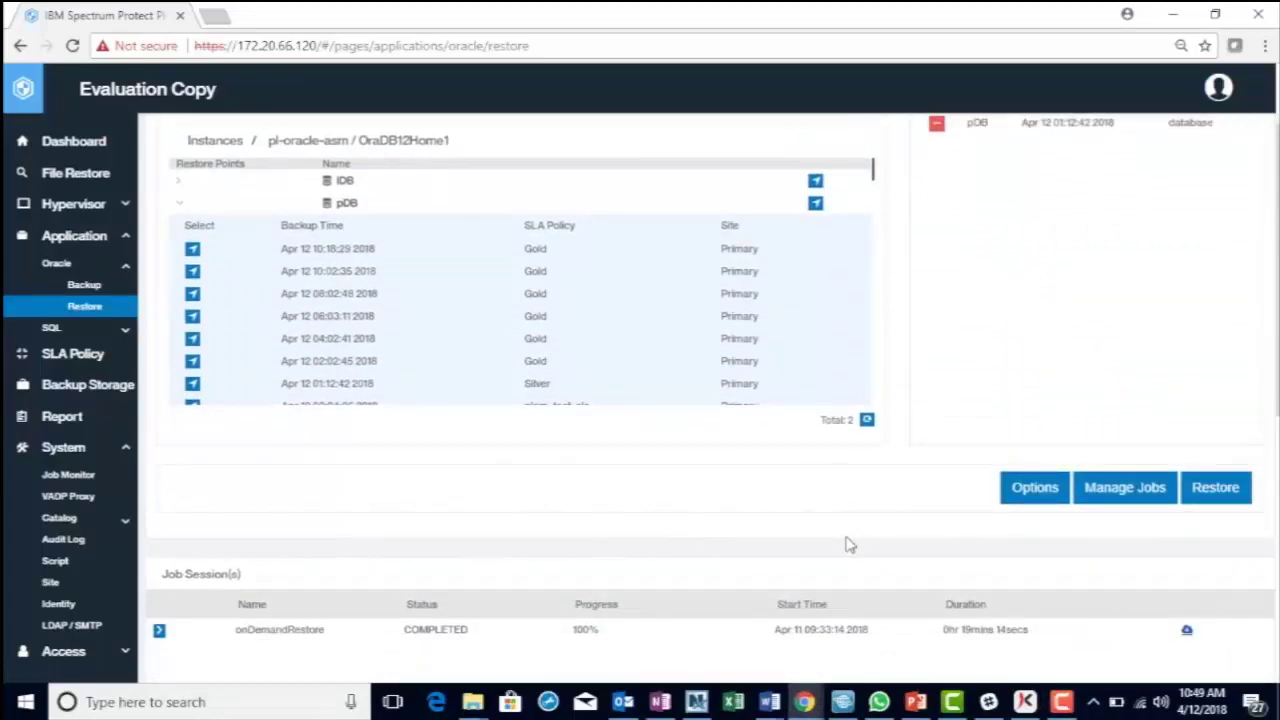
left_click(1133, 489)
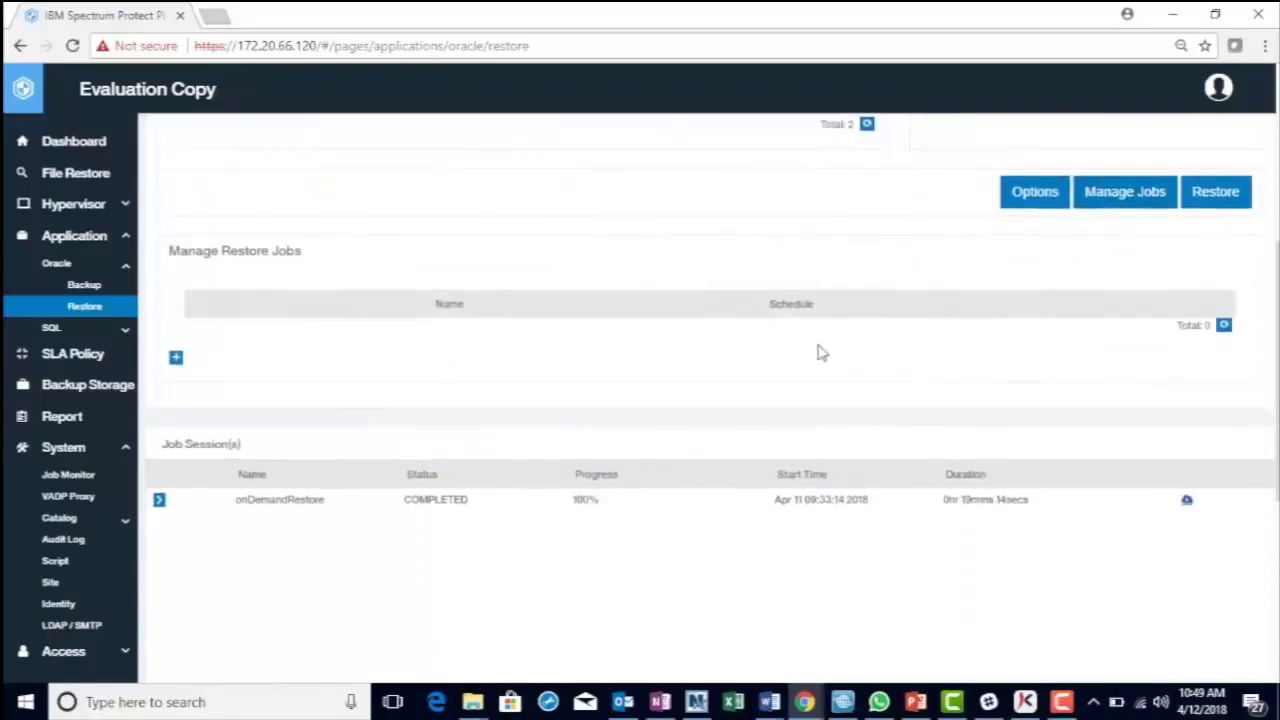
Draft a restore job named 'Oracle' every 2 days at 12:00, then collapse it unsaved.
left_click(177, 359)
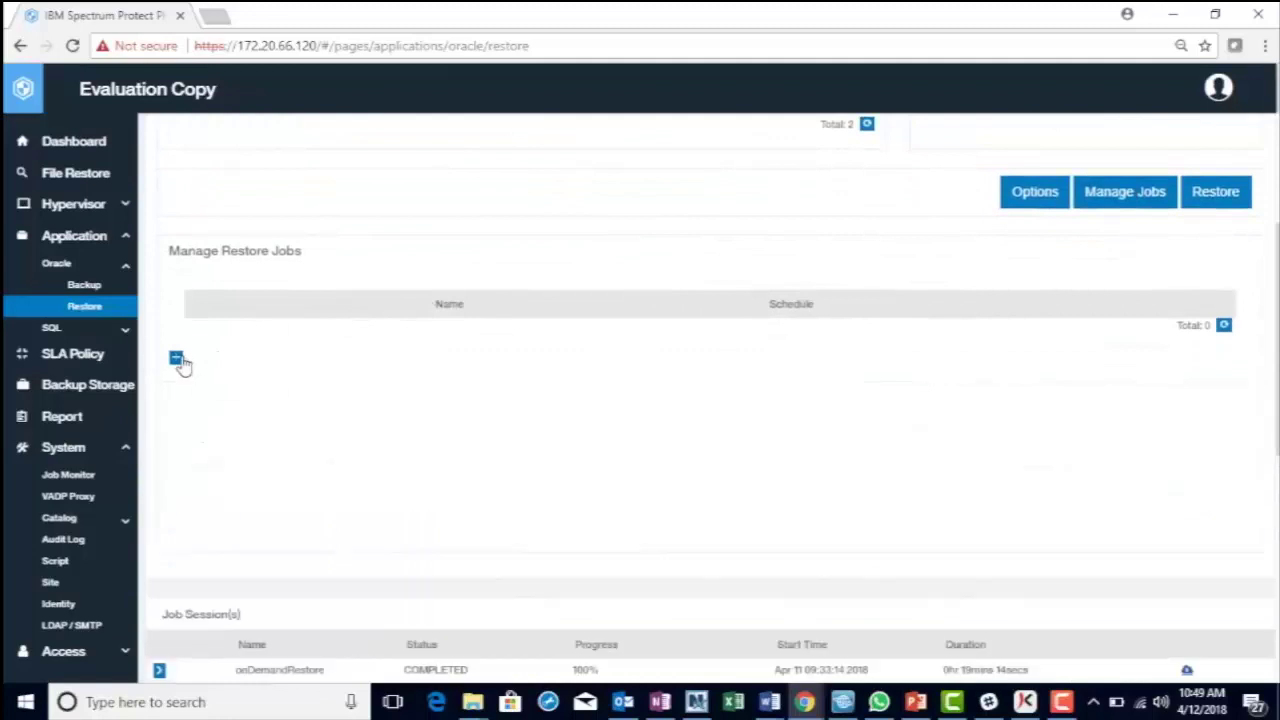
left_click(247, 427)
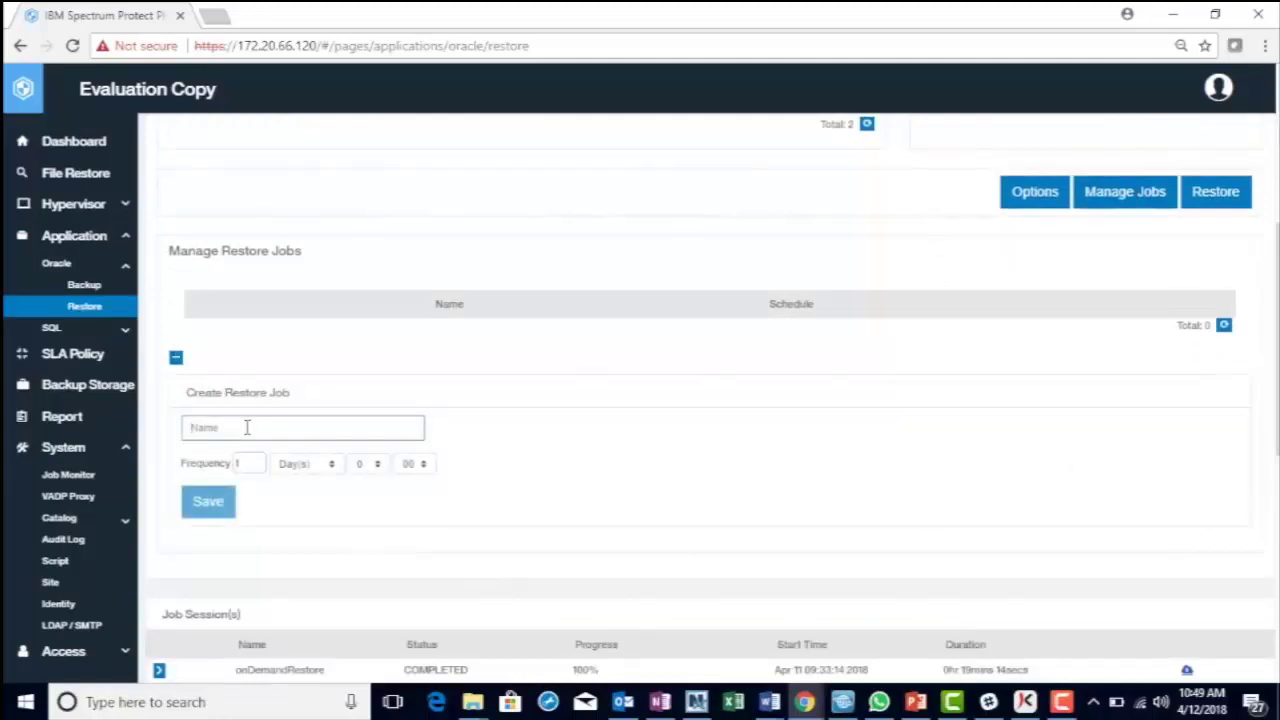
type("Oracle")
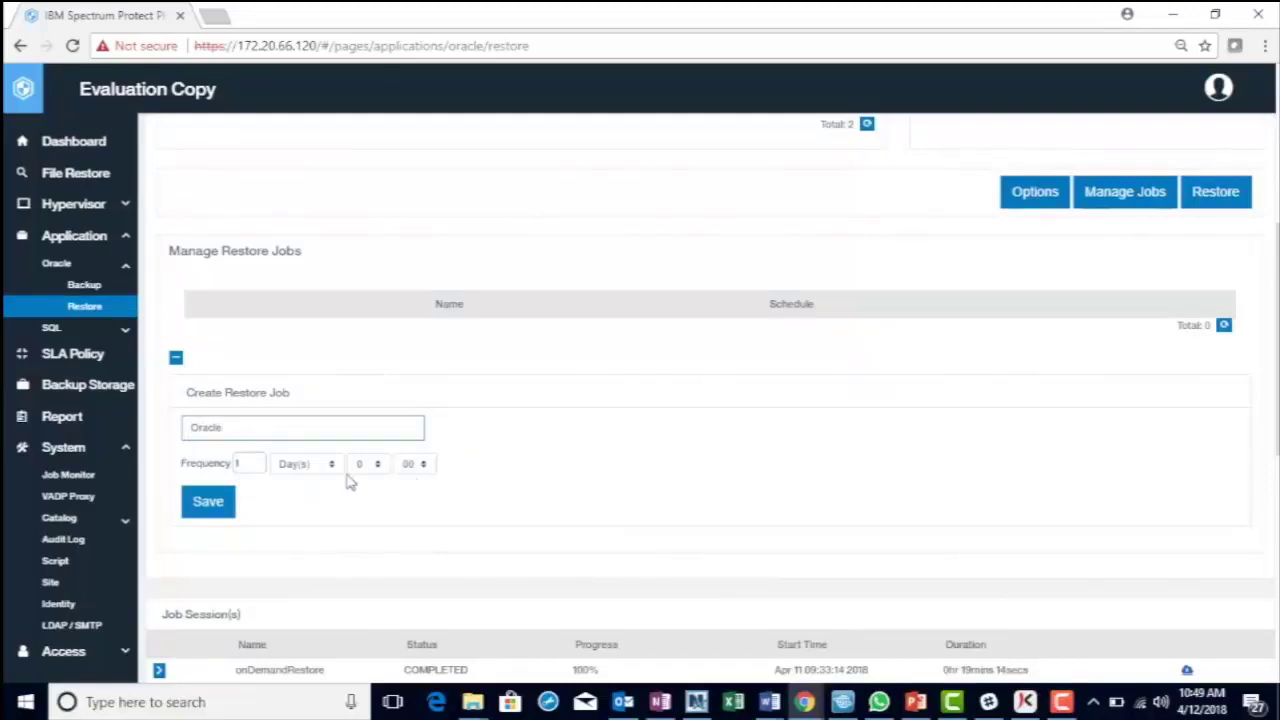
left_click(260, 464)
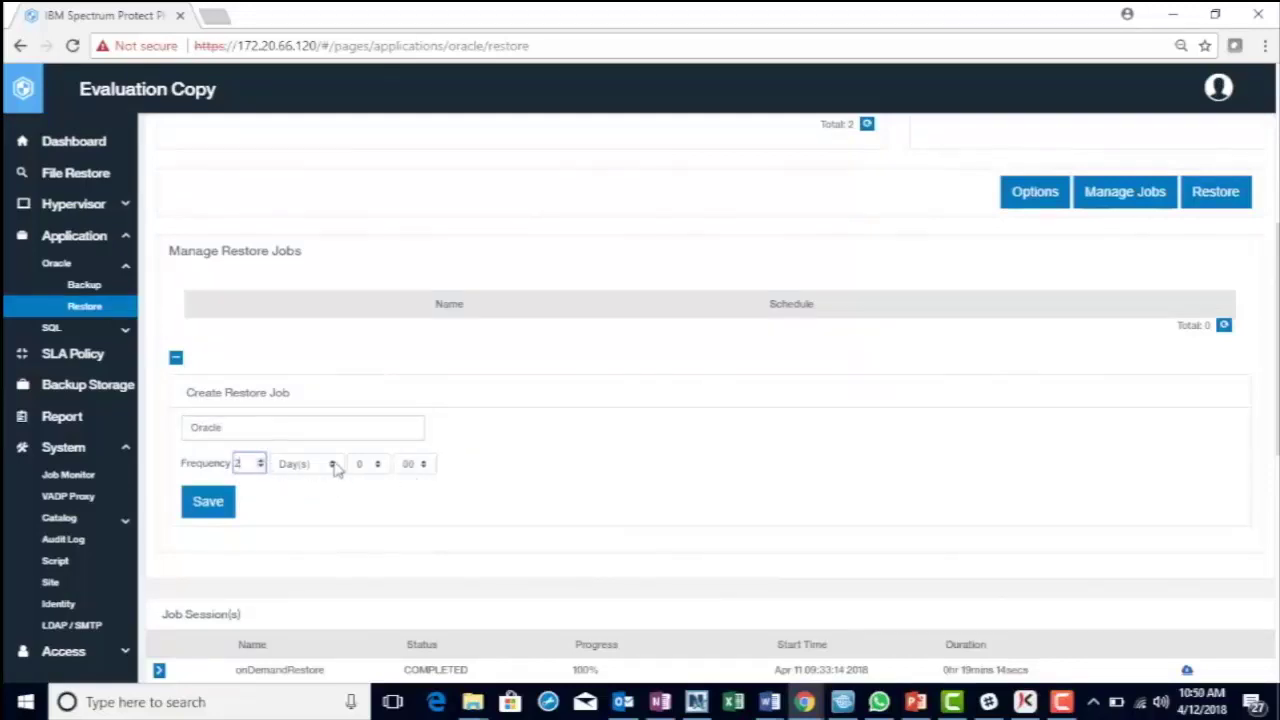
left_click(378, 464)
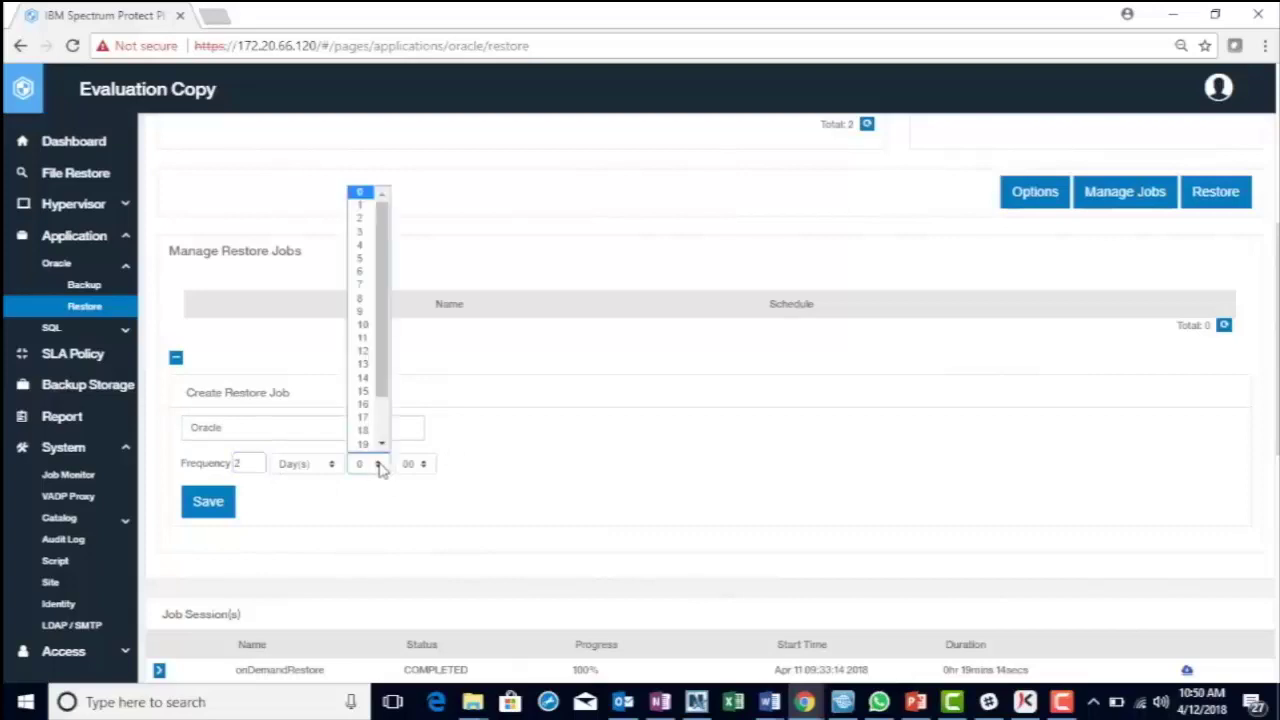
left_click(364, 351)
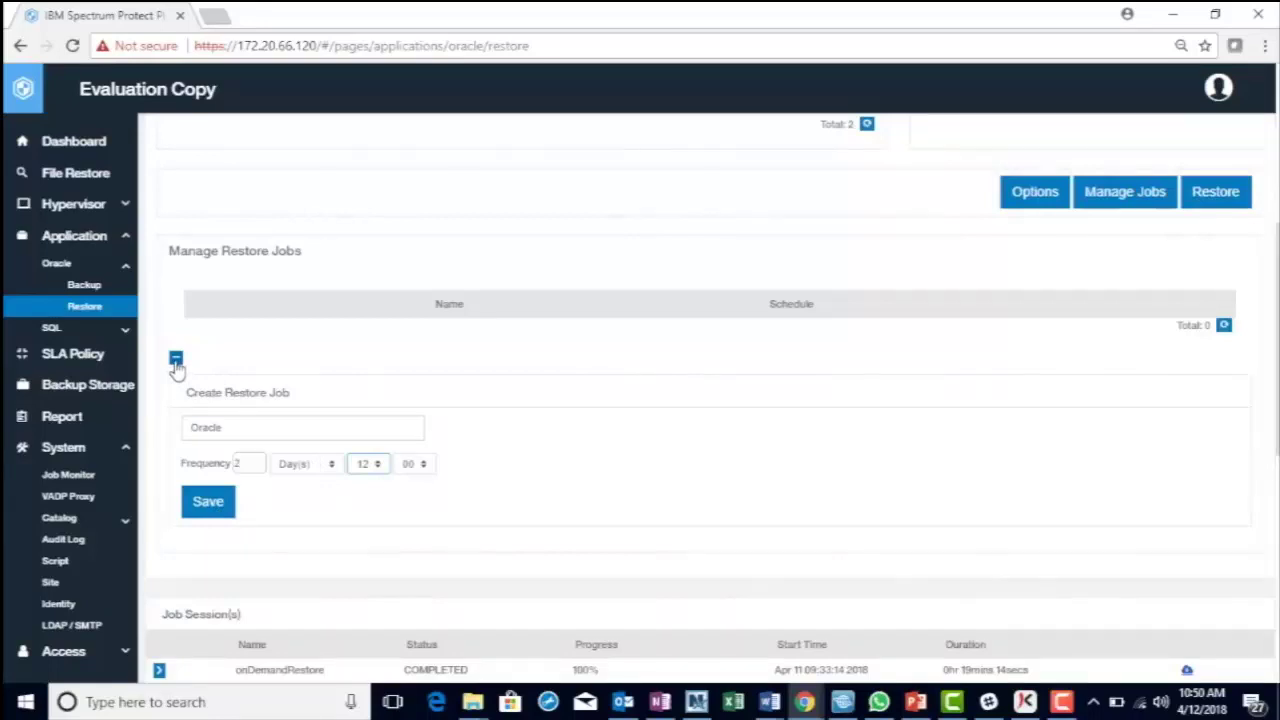
left_click(176, 360)
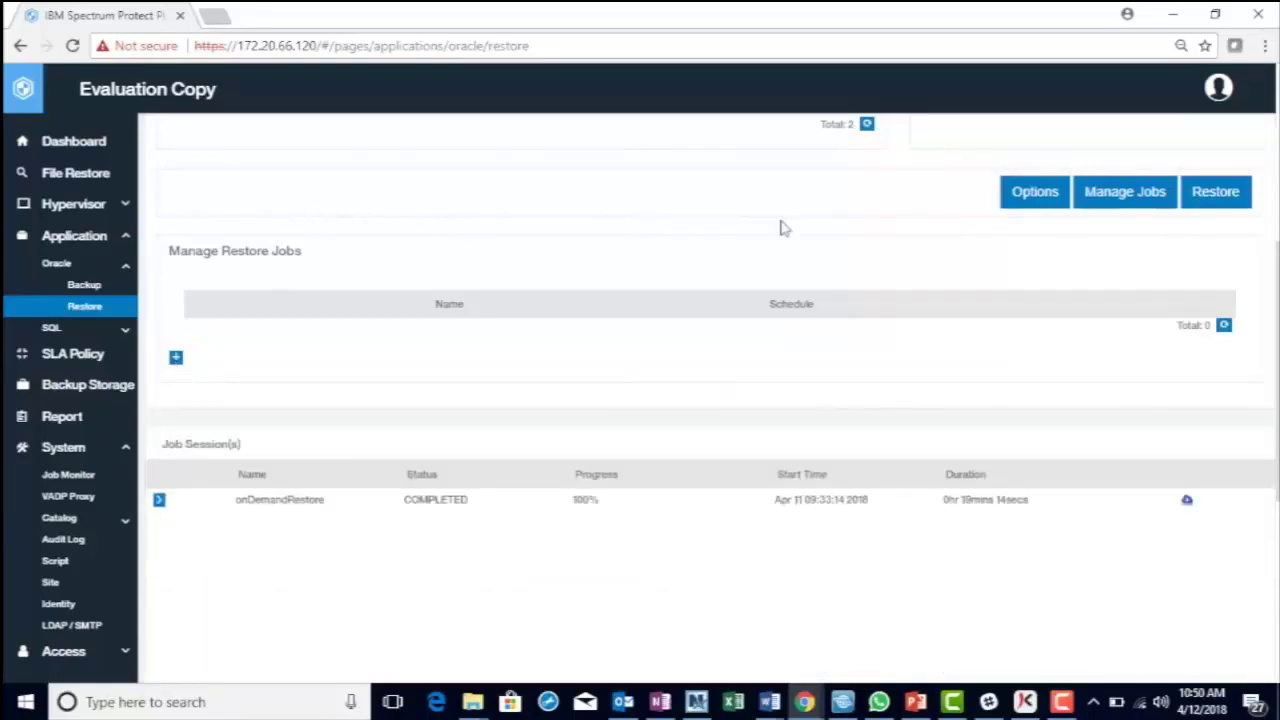
scroll(1221, 383, "up", 3)
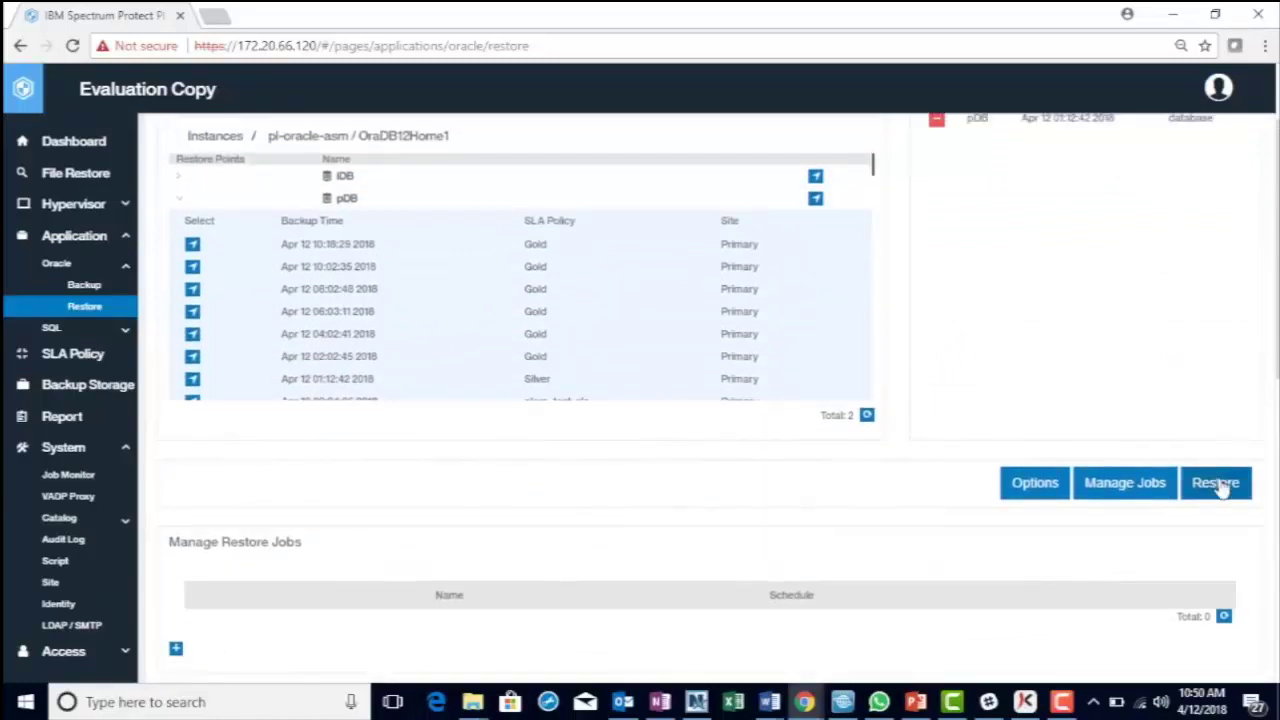
Launch the on-demand Oracle pDB restore and dismiss the job-created confirmation.
left_click(1219, 485)
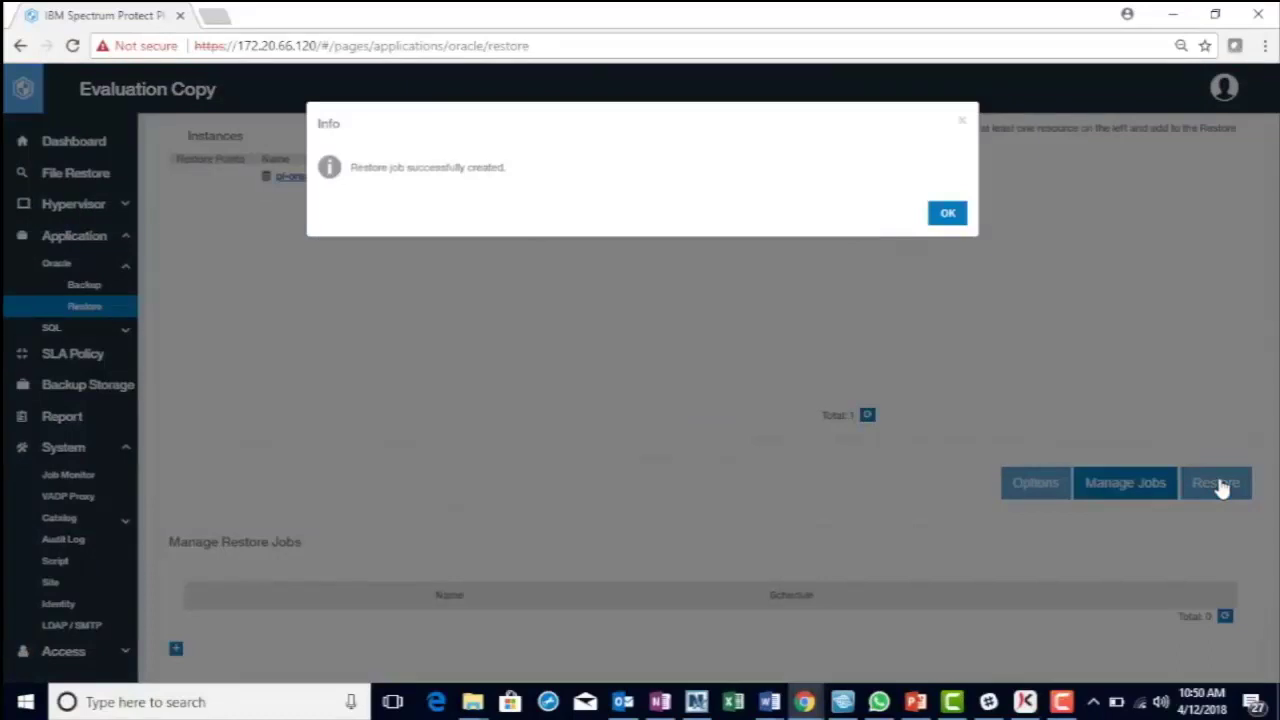
key("Return")
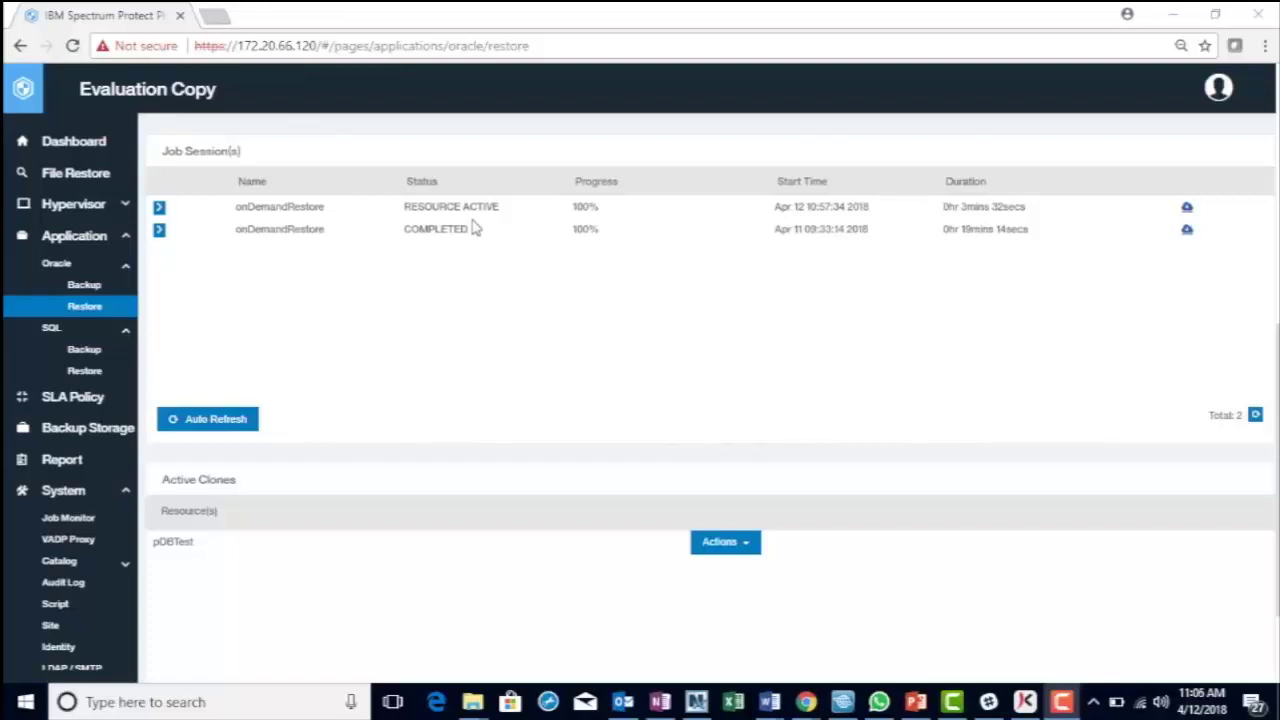
Cancel the pDBTest clone restore, then return to the Dashboard.
left_click(738, 540)
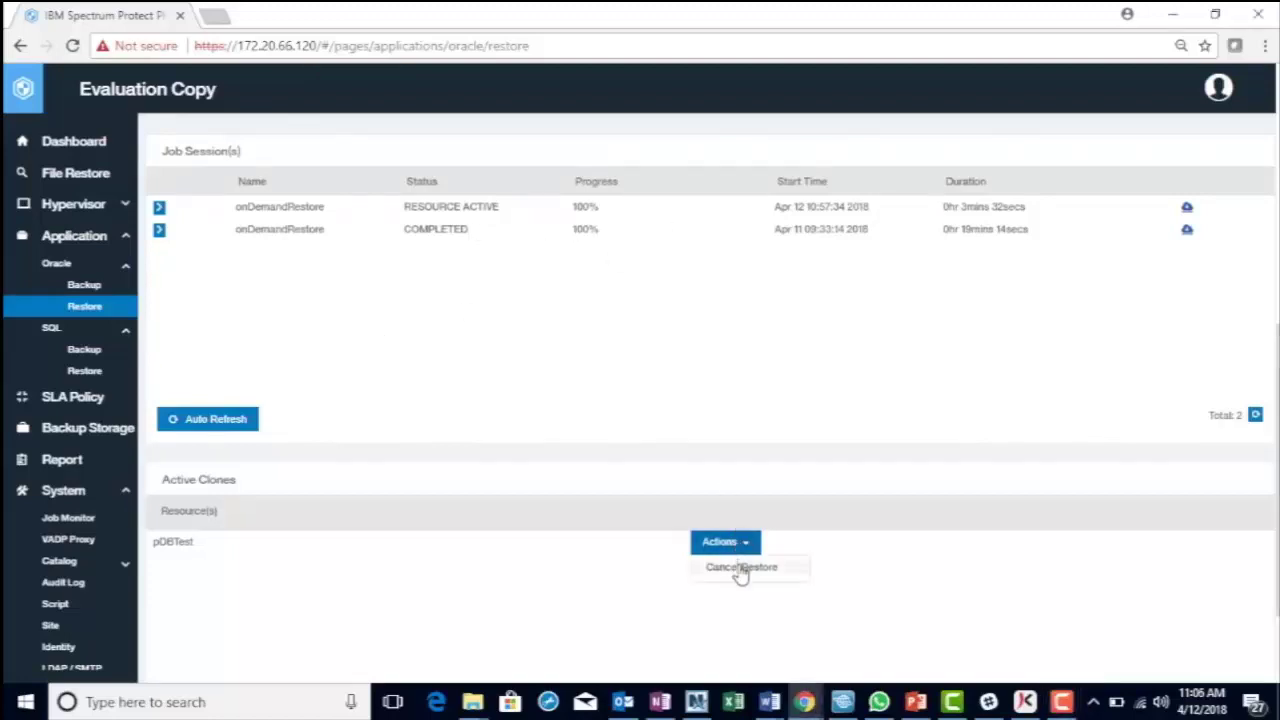
left_click(740, 570)
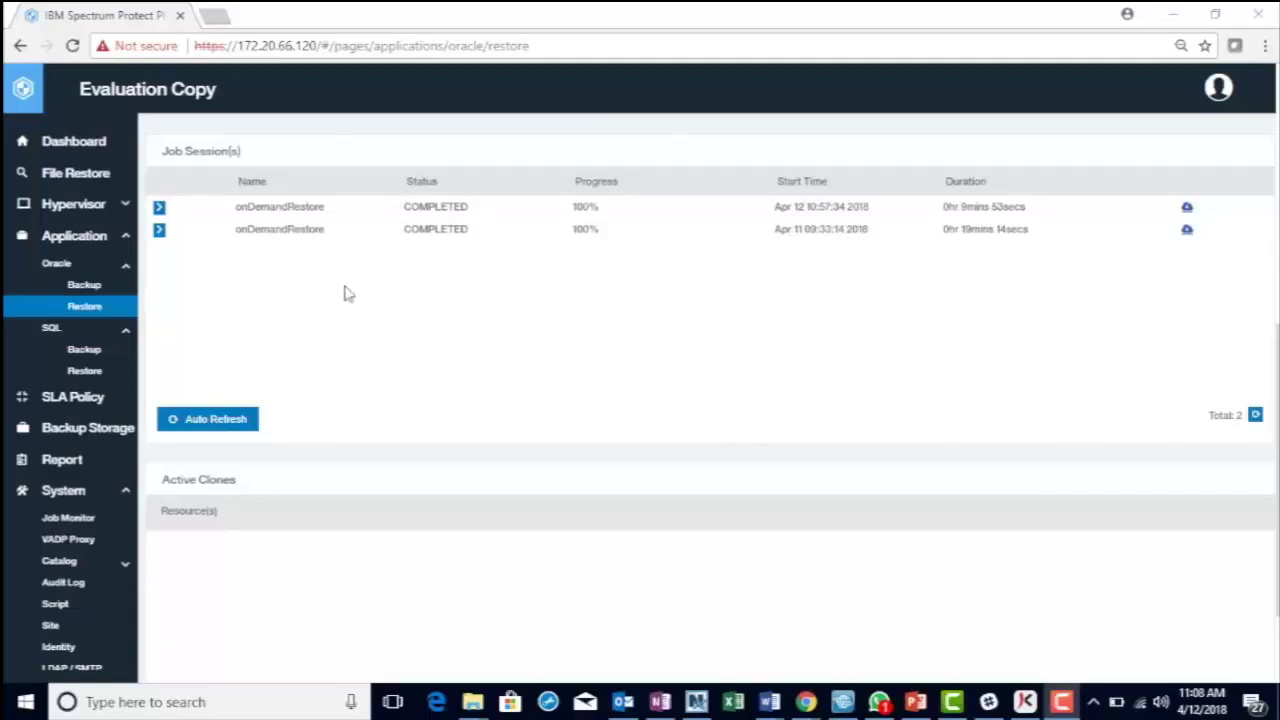
left_click(85, 143)
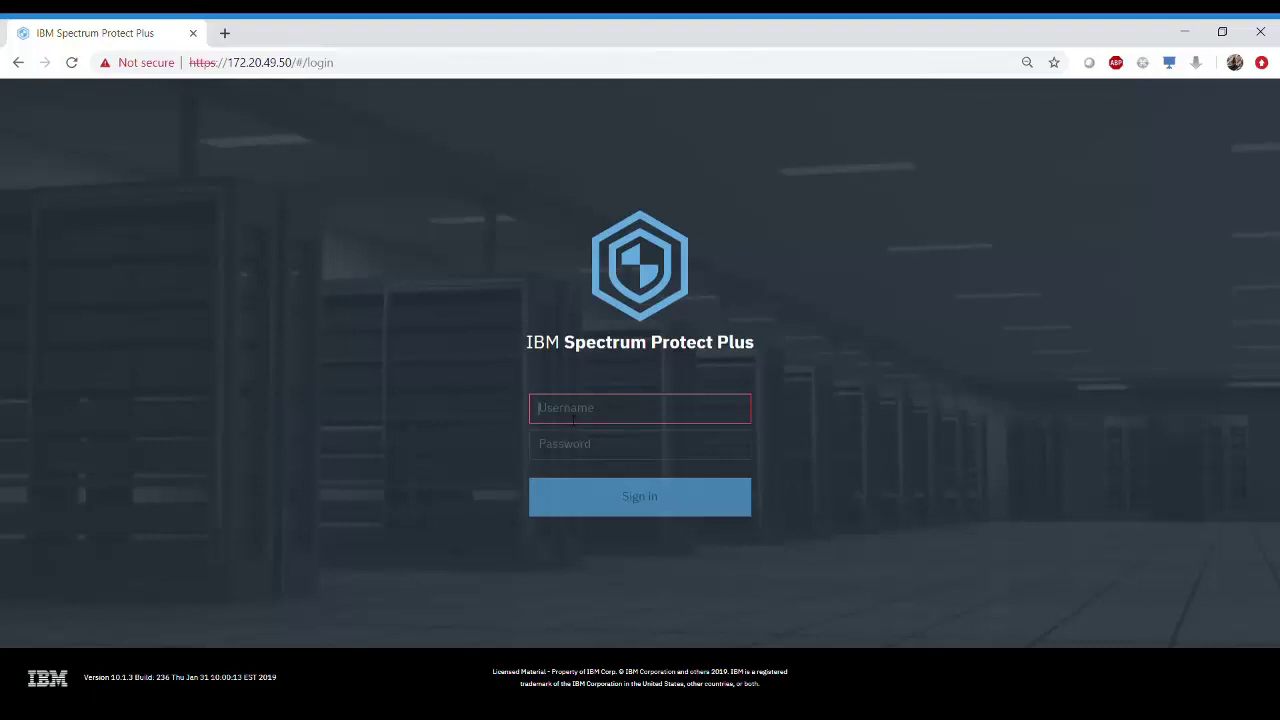
Sign in with the administrator username and password.
type("admin")
key("Tab")
type("pa")
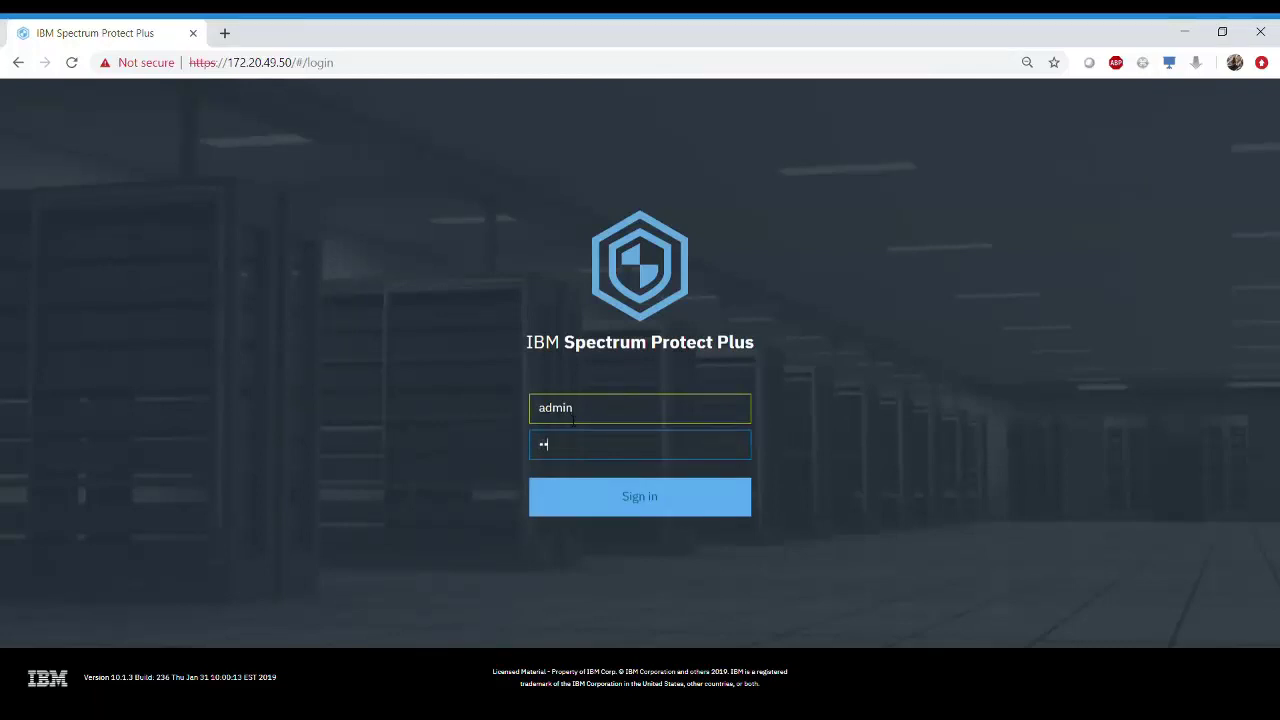
type("ssword")
left_click(635, 496)
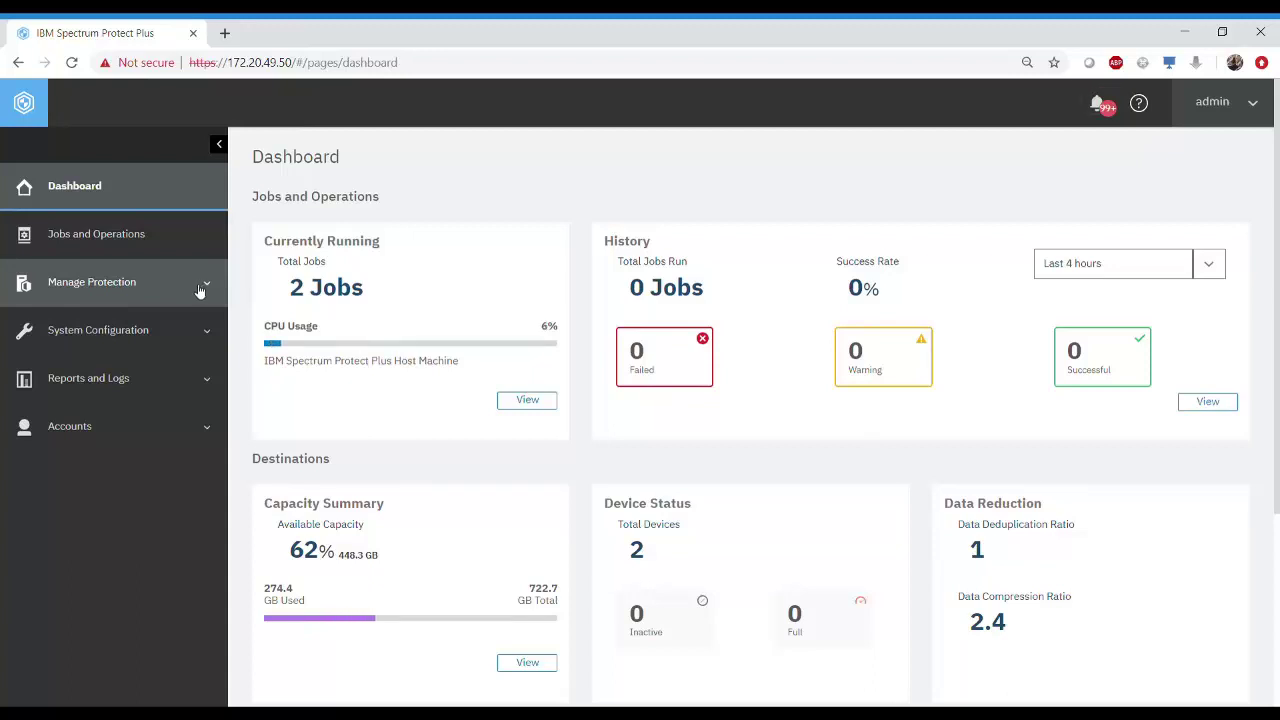
Open the SQL Backup page and list its application servers, showing 172.20.66.30.
left_click(200, 288)
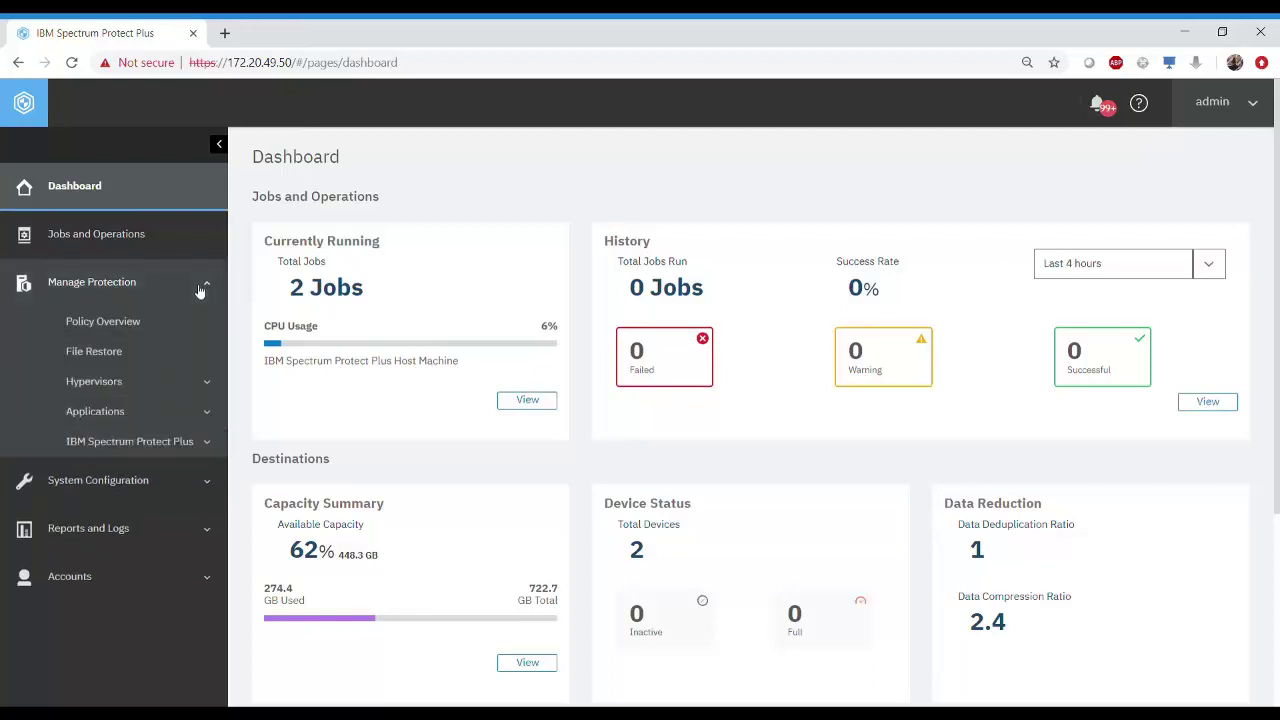
left_click(176, 413)
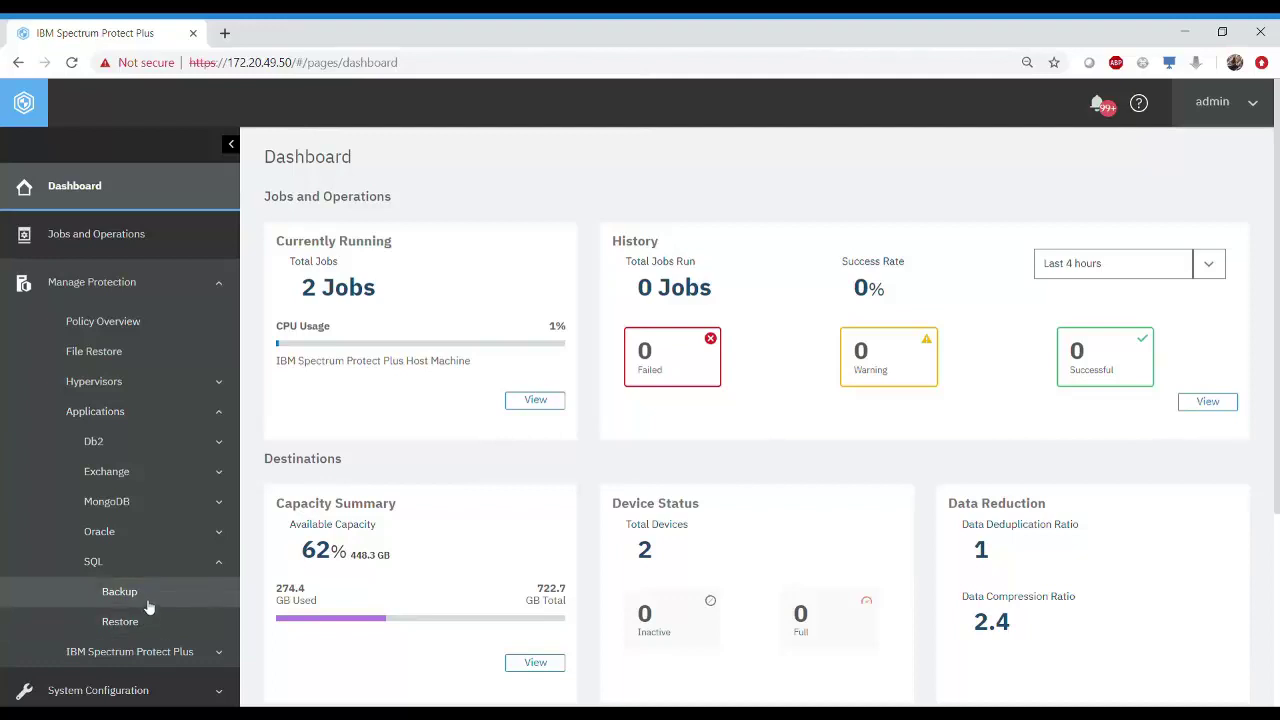
left_click(148, 607)
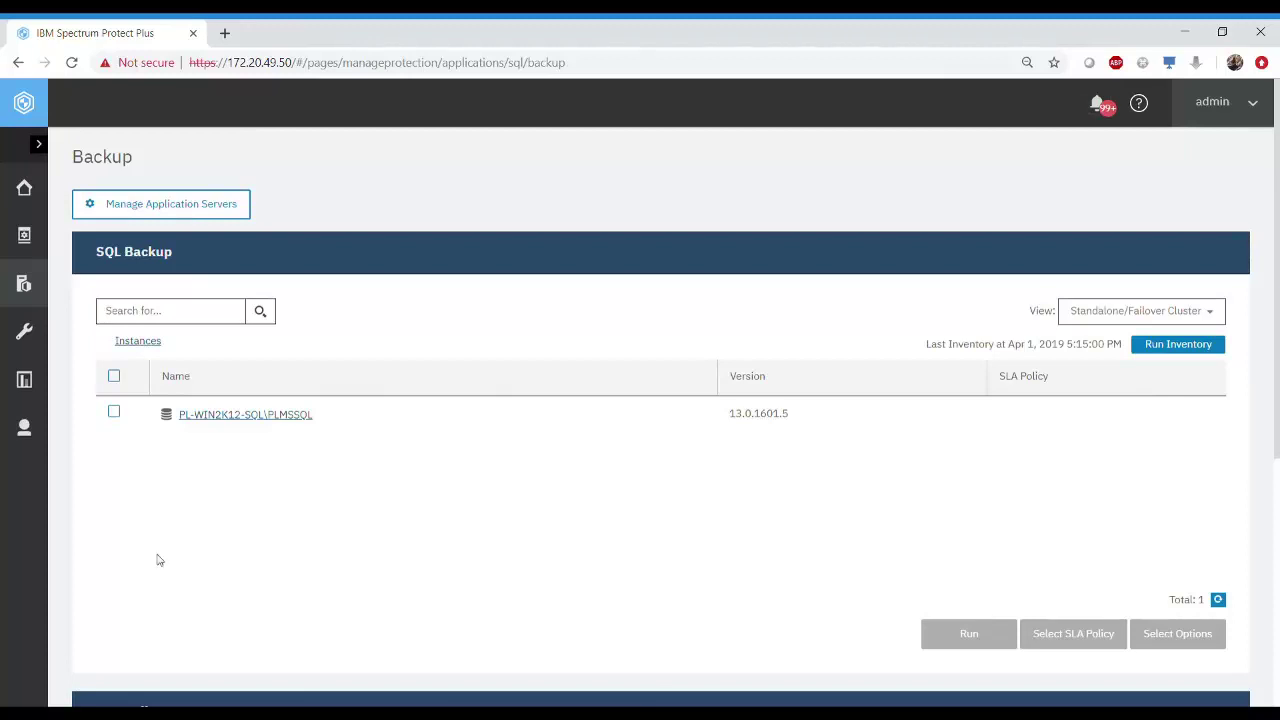
left_click(201, 212)
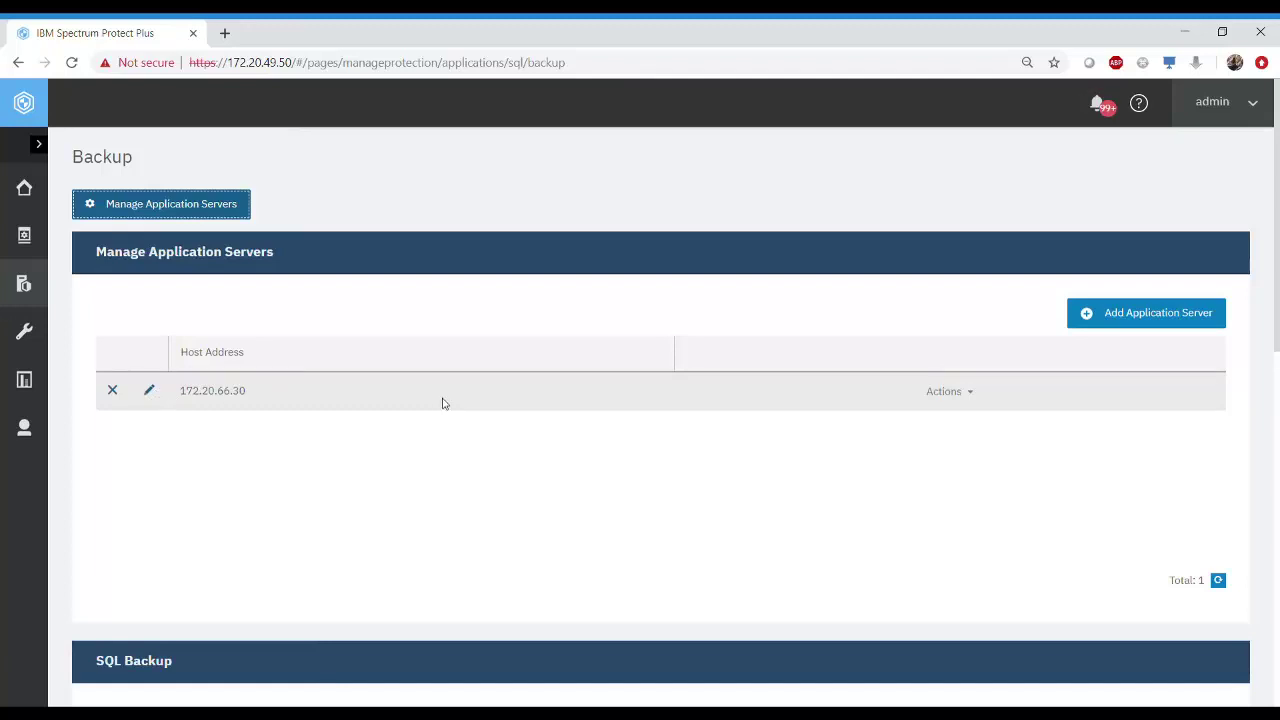
Open the add-application-server form, then cancel it so 172.20.66.30 remains the only server.
left_click(1167, 318)
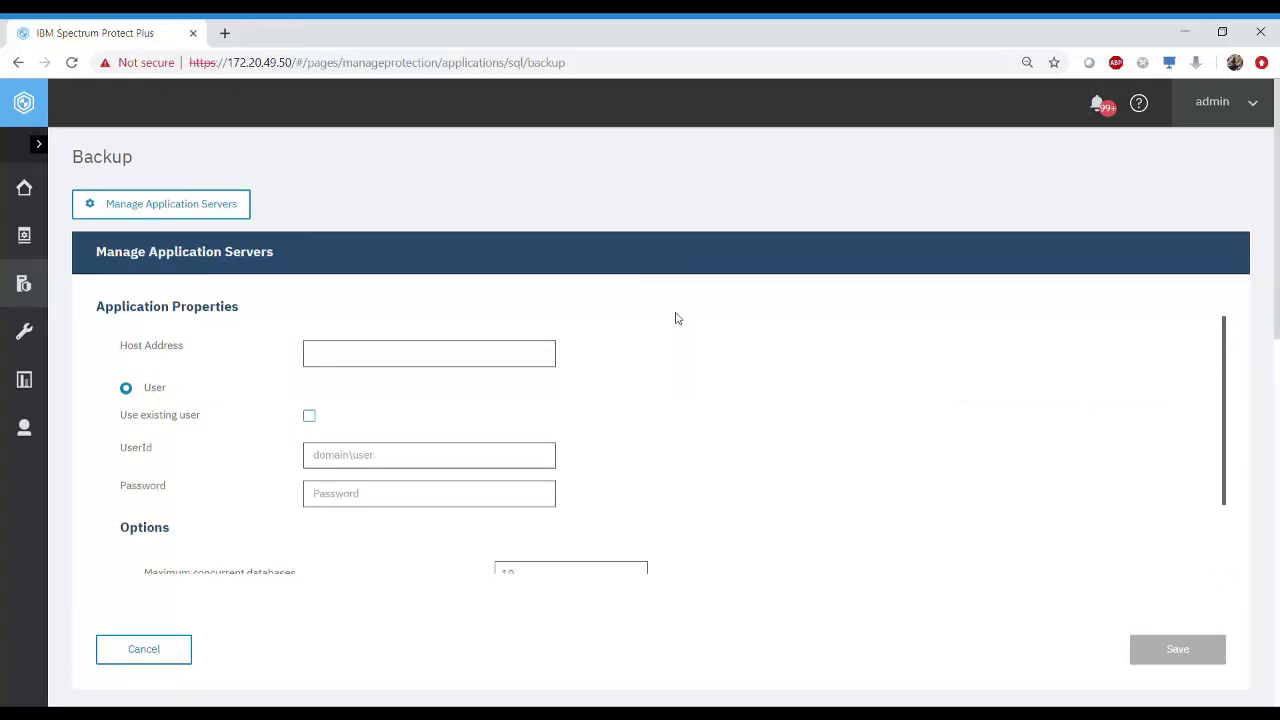
left_click(400, 466)
scroll(400, 466, "down", 1)
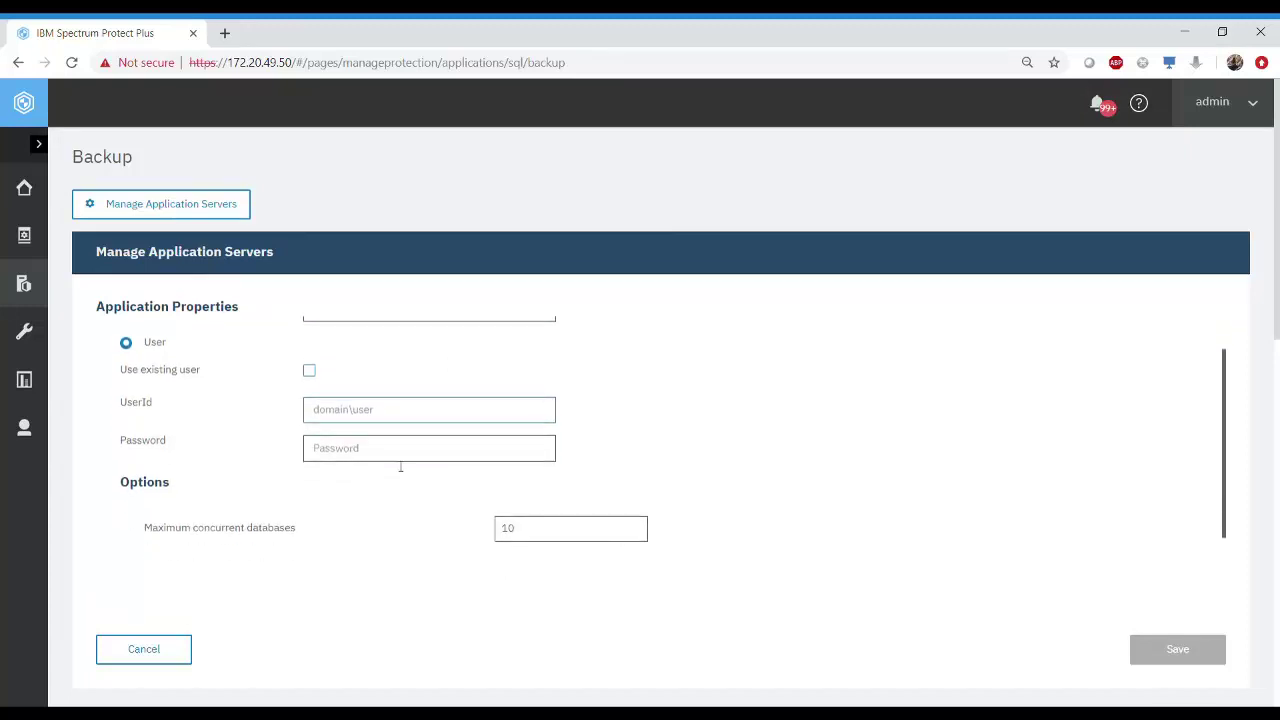
scroll(400, 466, "up", 1)
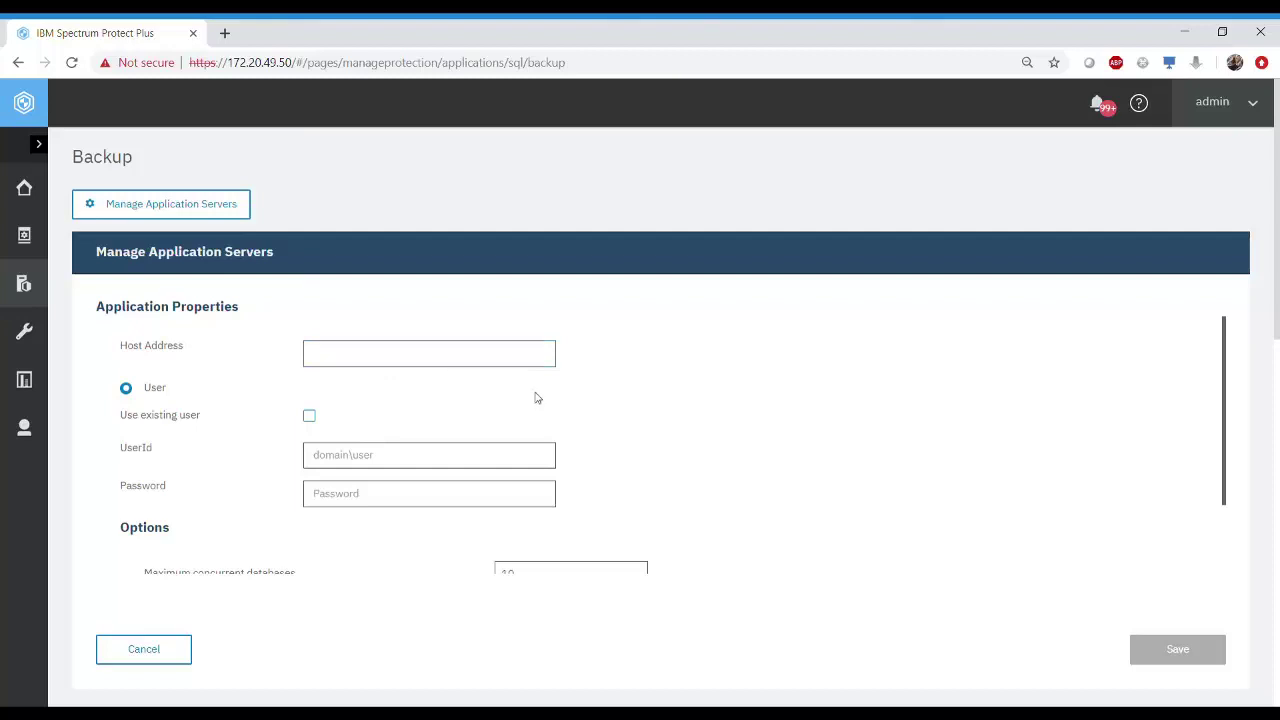
scroll(829, 457, "down", 2)
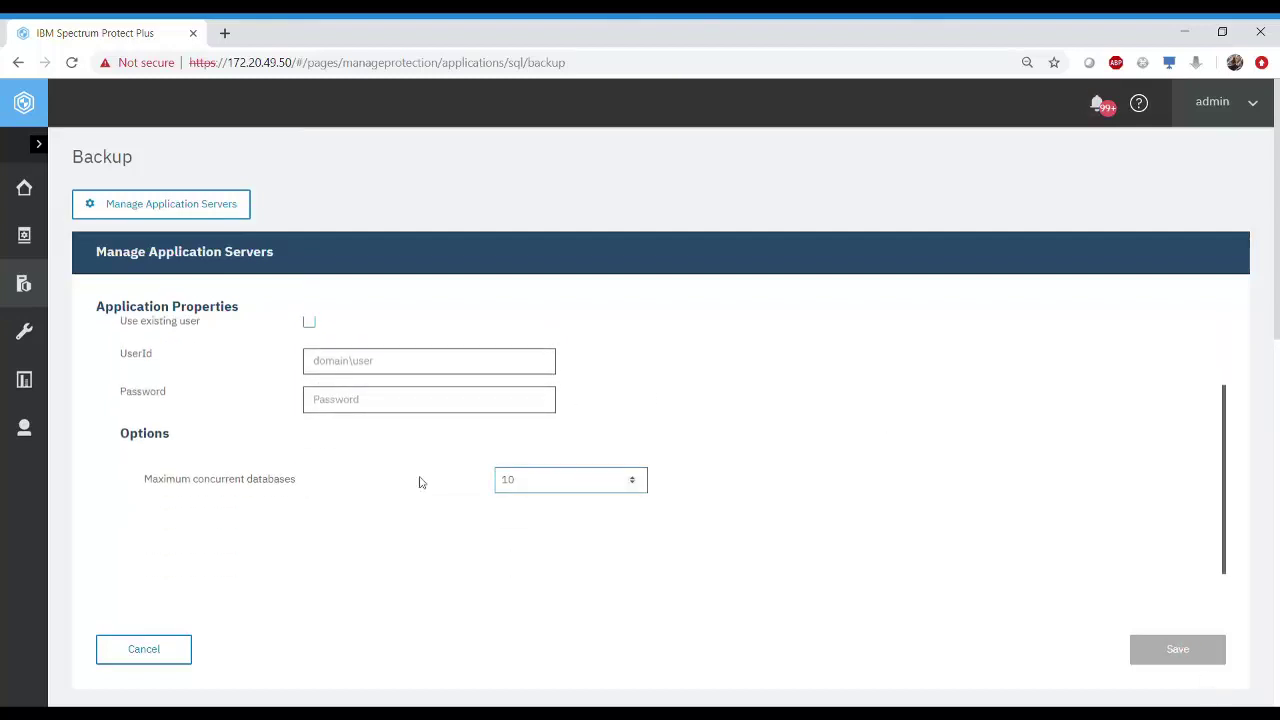
scroll(418, 481, "up", 2)
scroll(418, 481, "down", 2)
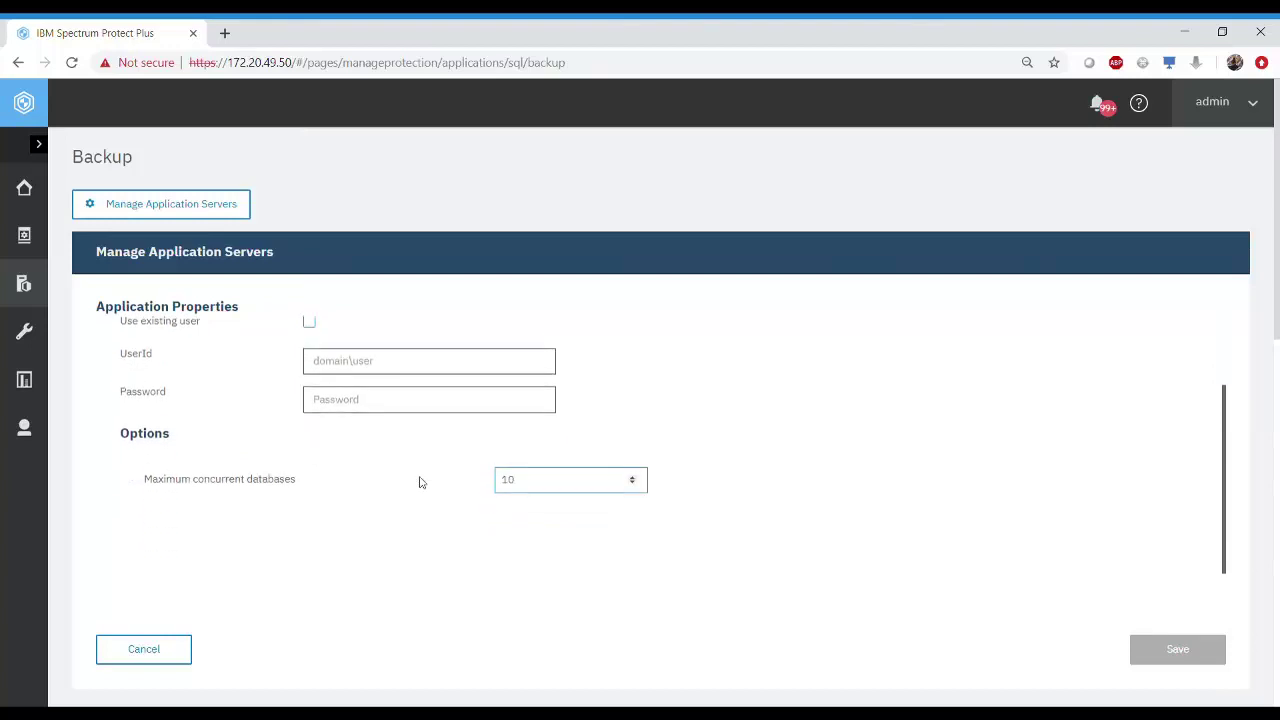
left_click(130, 648)
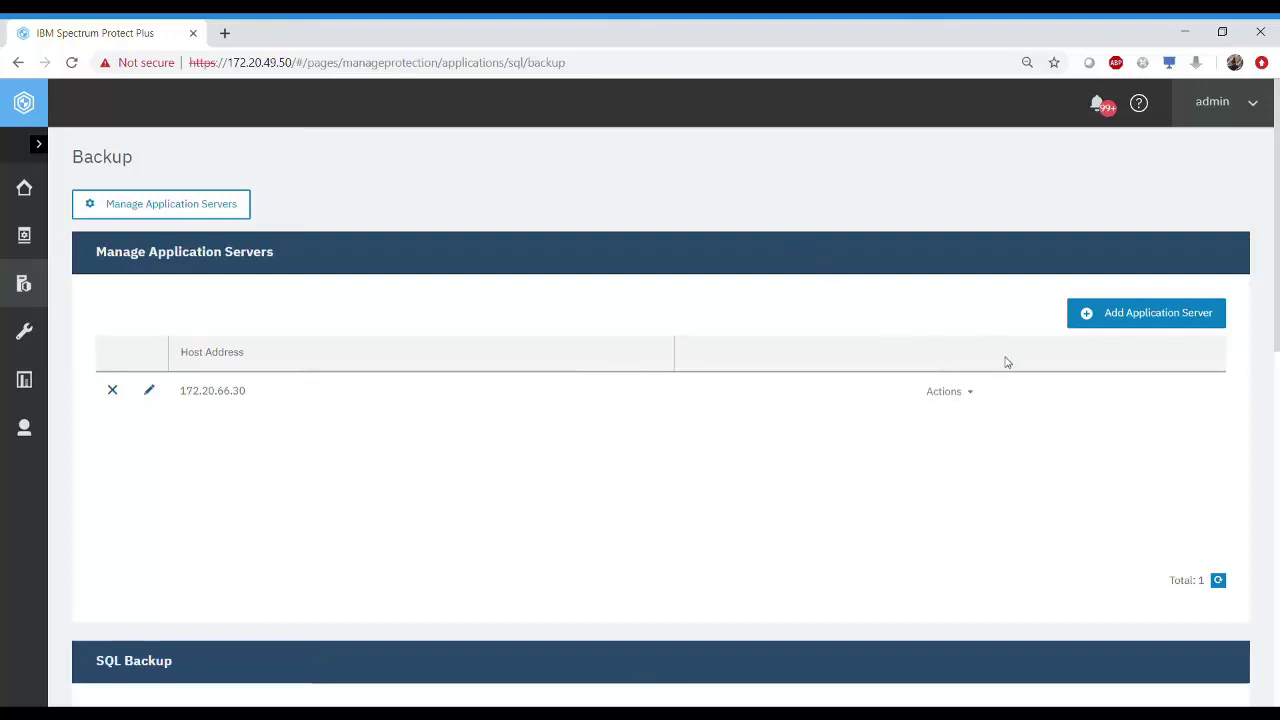
left_click(975, 394)
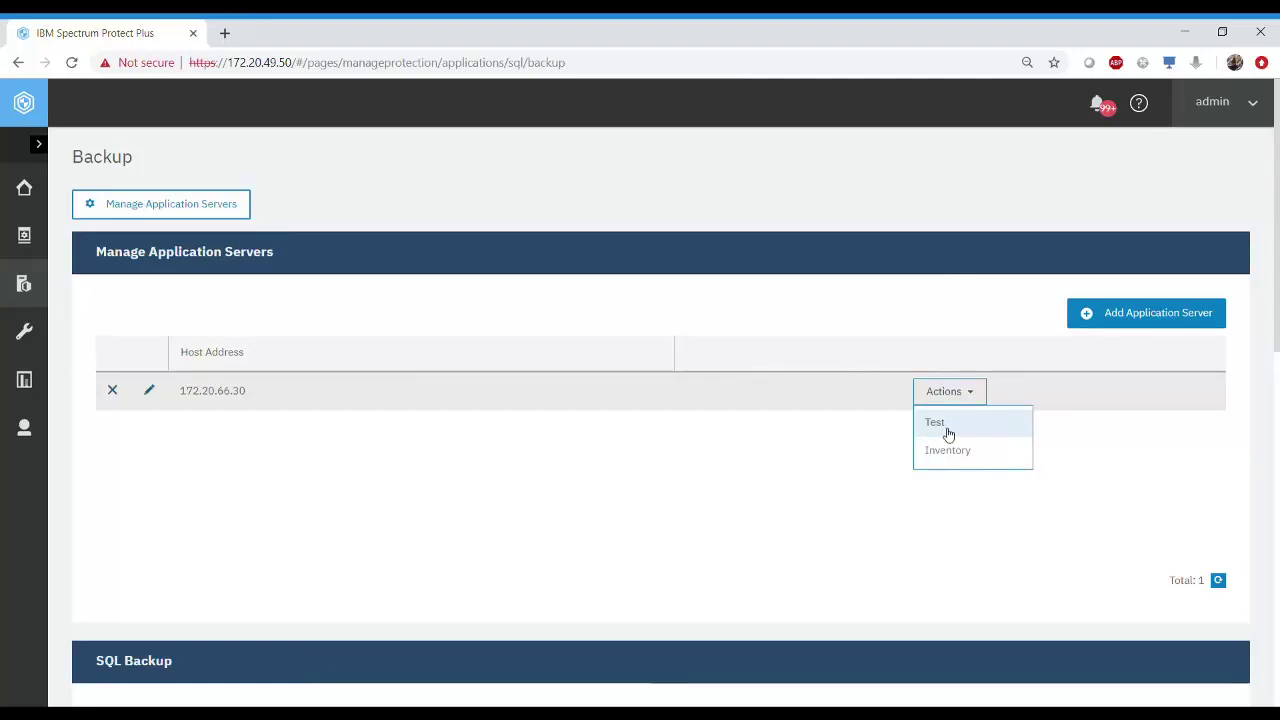
left_click(934, 423)
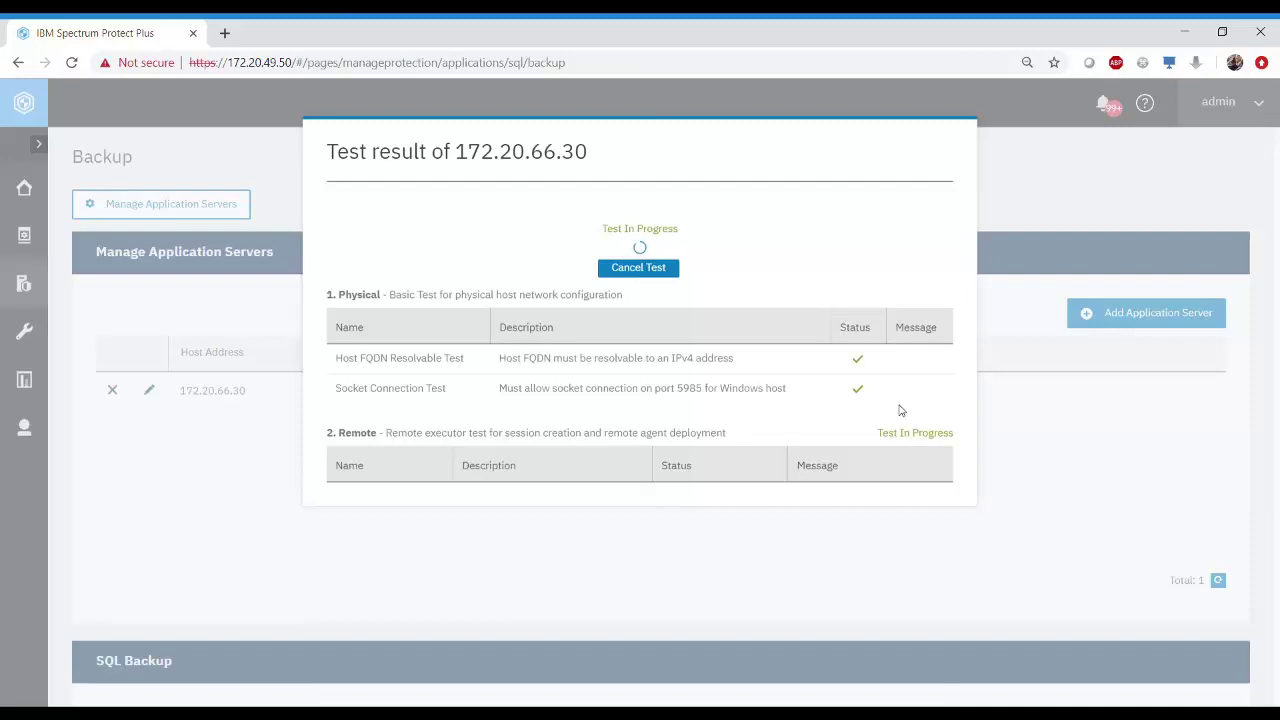
left_click(637, 271)
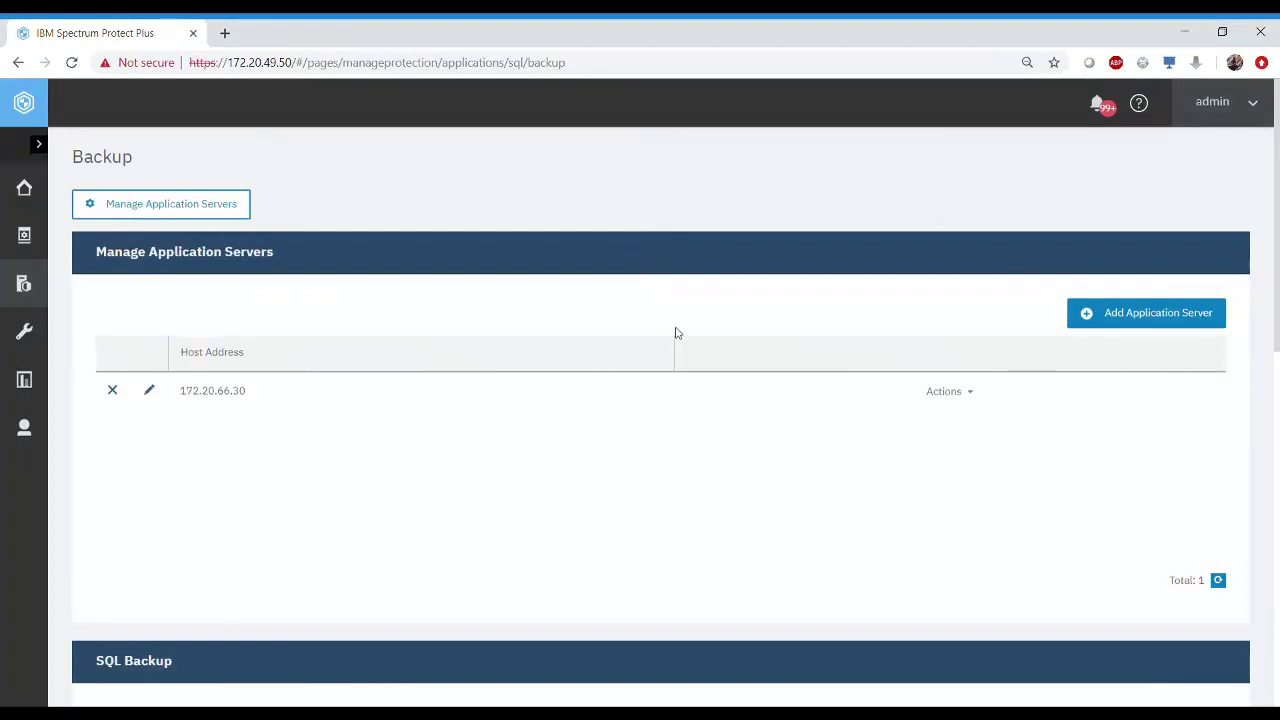
left_click(199, 204)
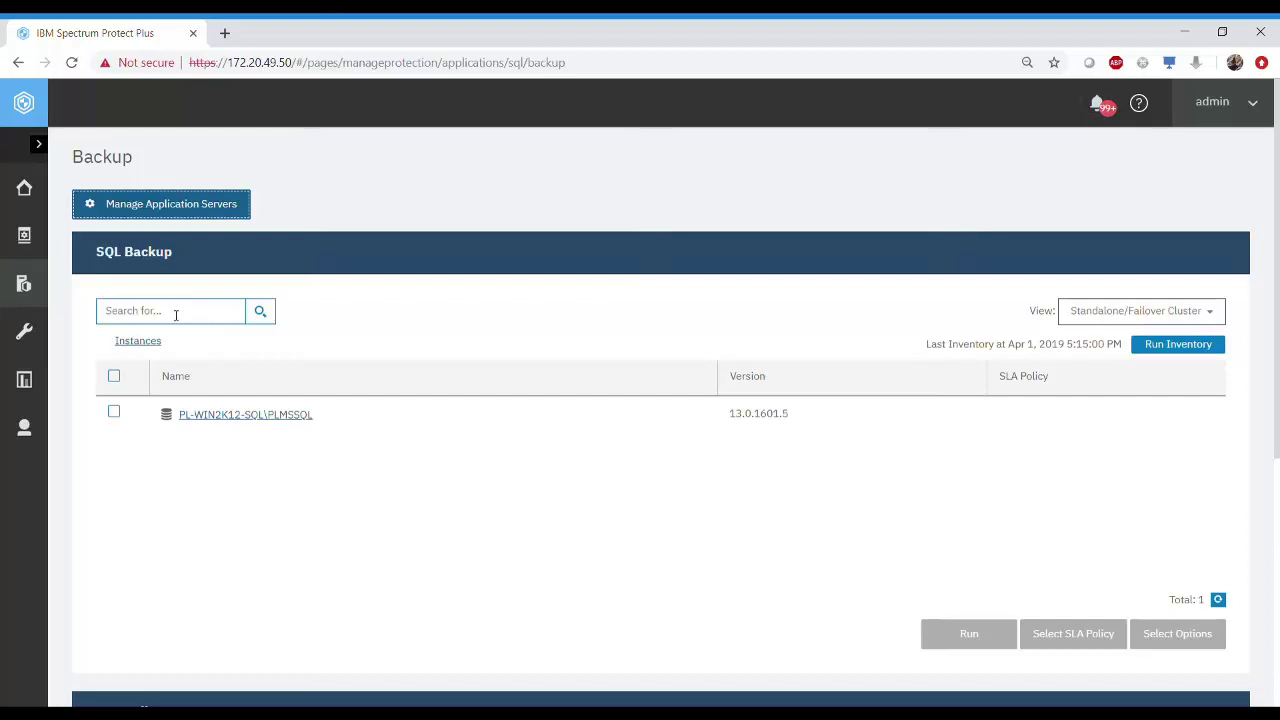
Check the View type list and keep it on Standalone/Failover Cluster.
left_click(1157, 318)
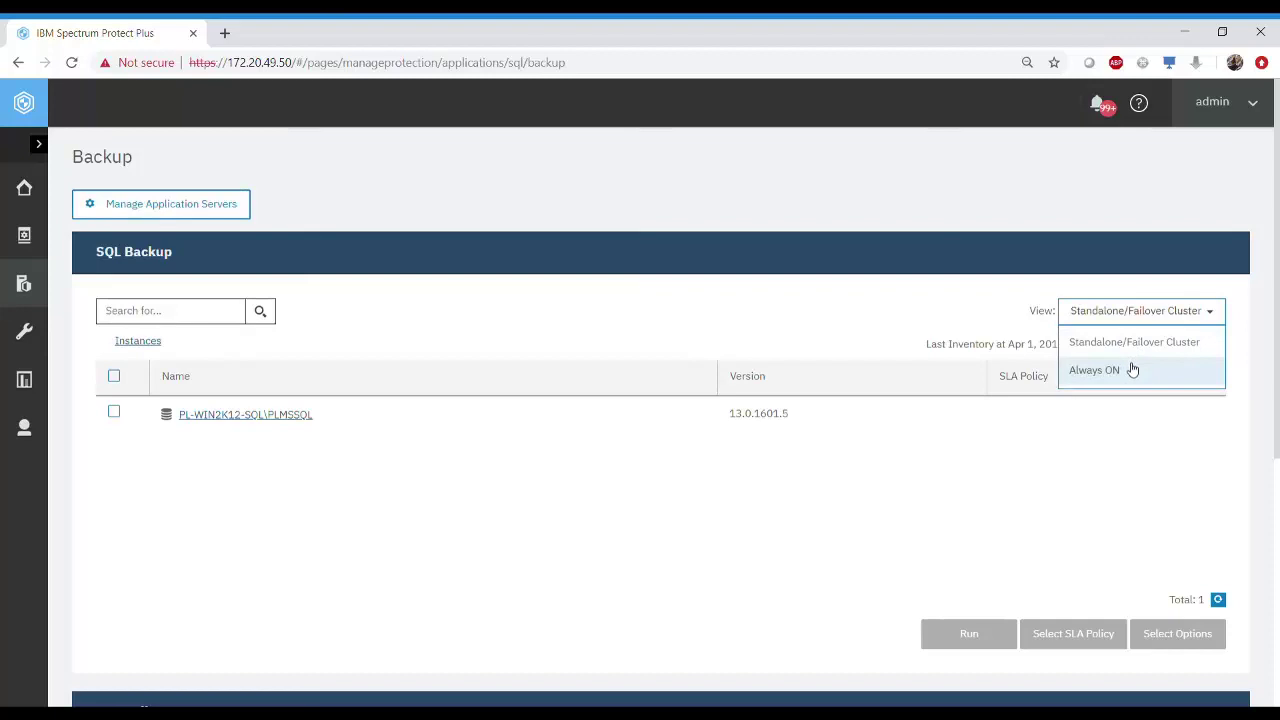
left_click(955, 322)
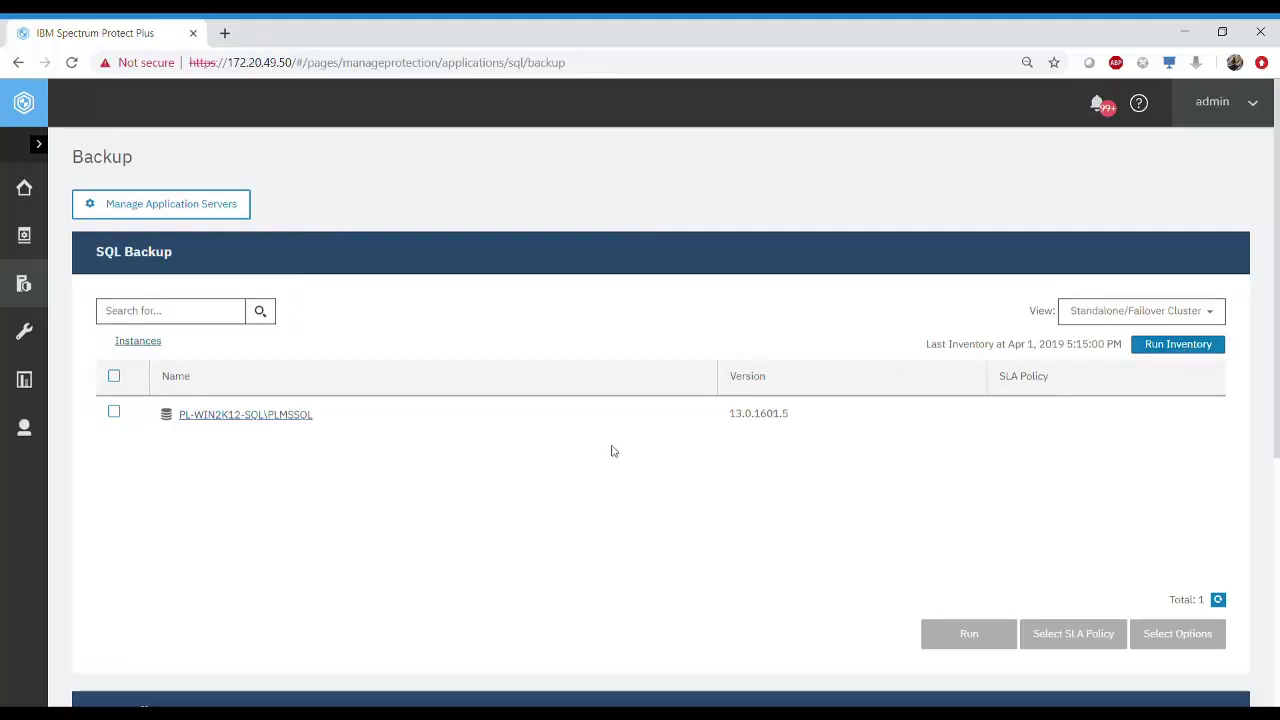
scroll(309, 417, "down", 2)
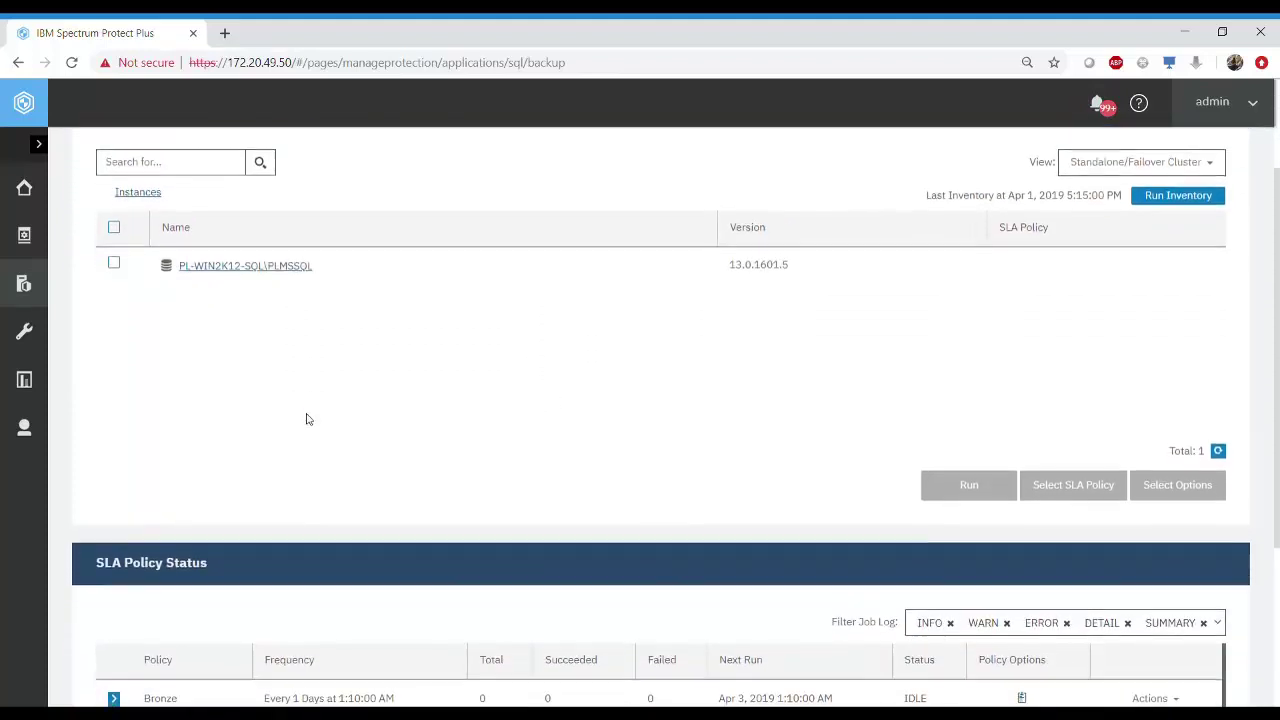
scroll(309, 419, "up", 1)
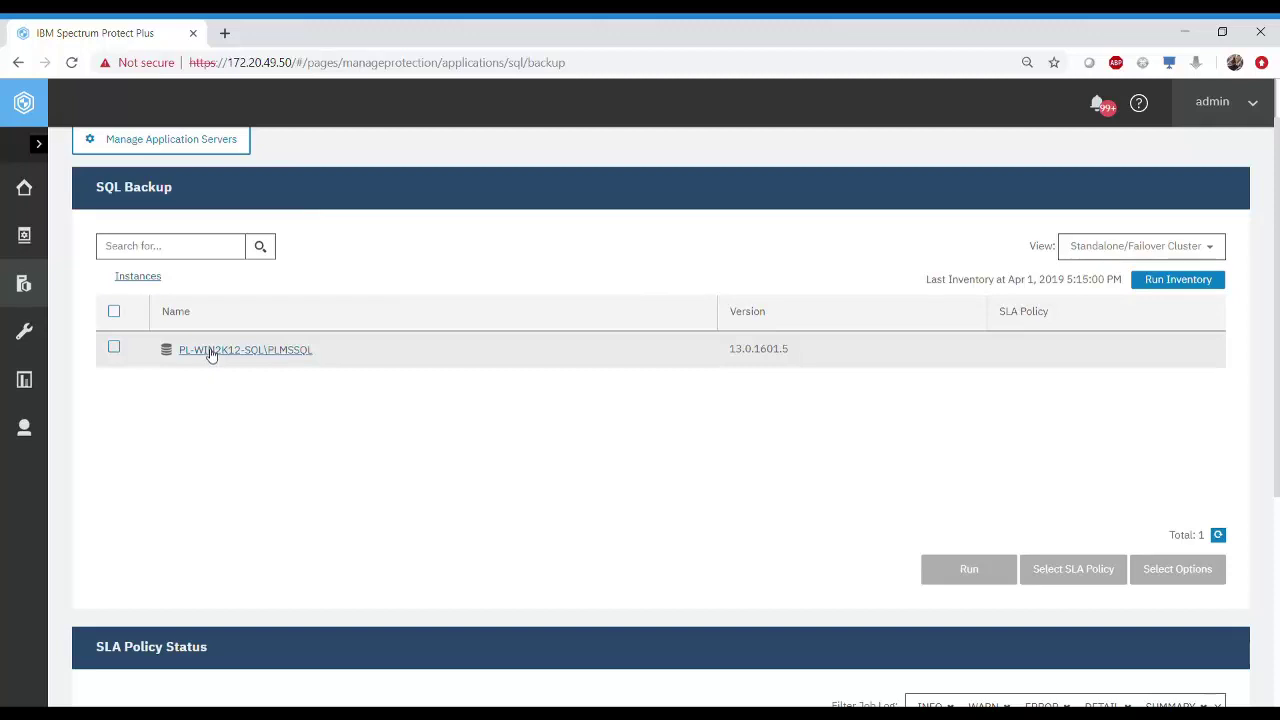
Open the PL-WIN2K12-SQL\PLMSSQL instance to list its 11 databases, including CDMDB.
left_click(211, 352)
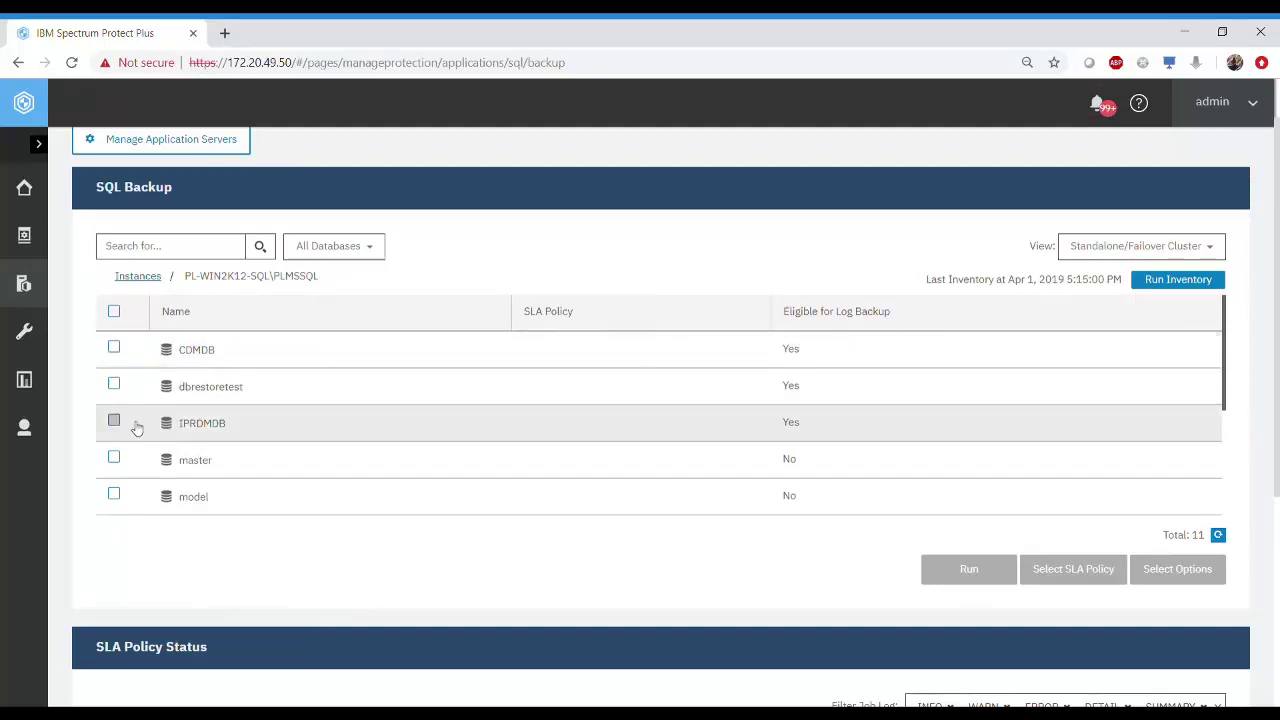
Select only CDMDB and save the Silver SLA policy for it, with Bronze left unchecked.
left_click(115, 348)
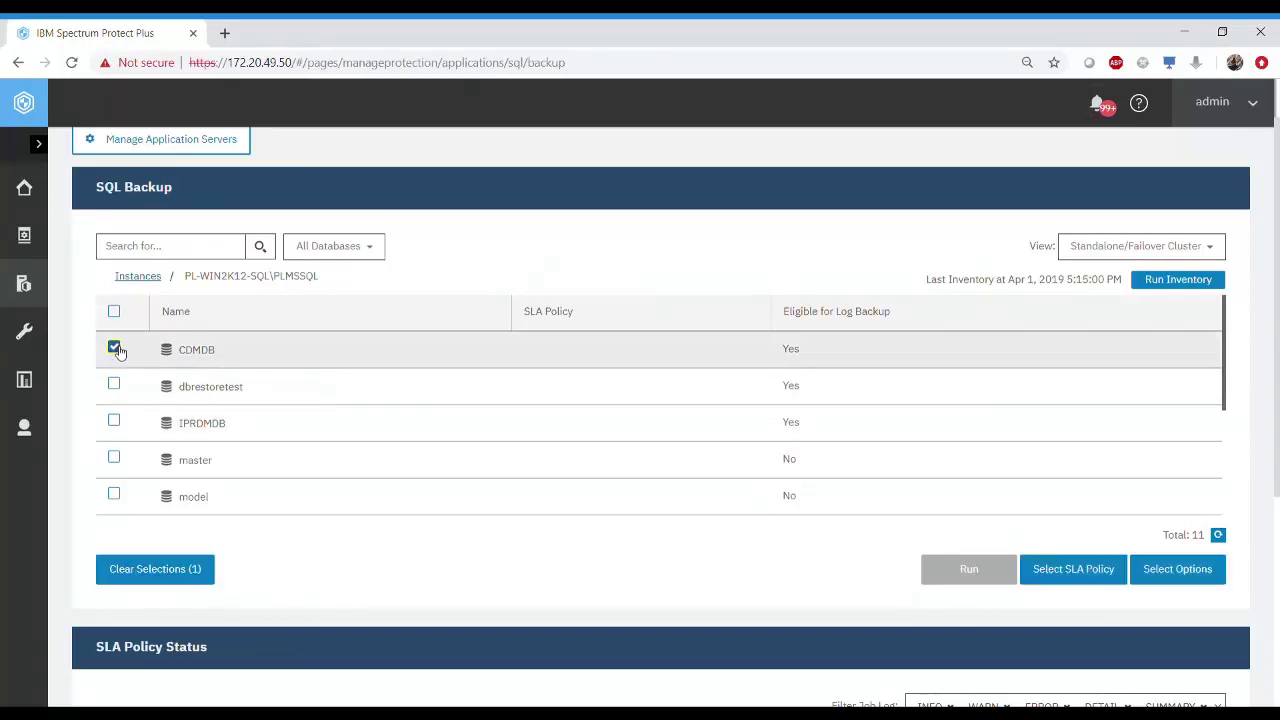
left_click(115, 386)
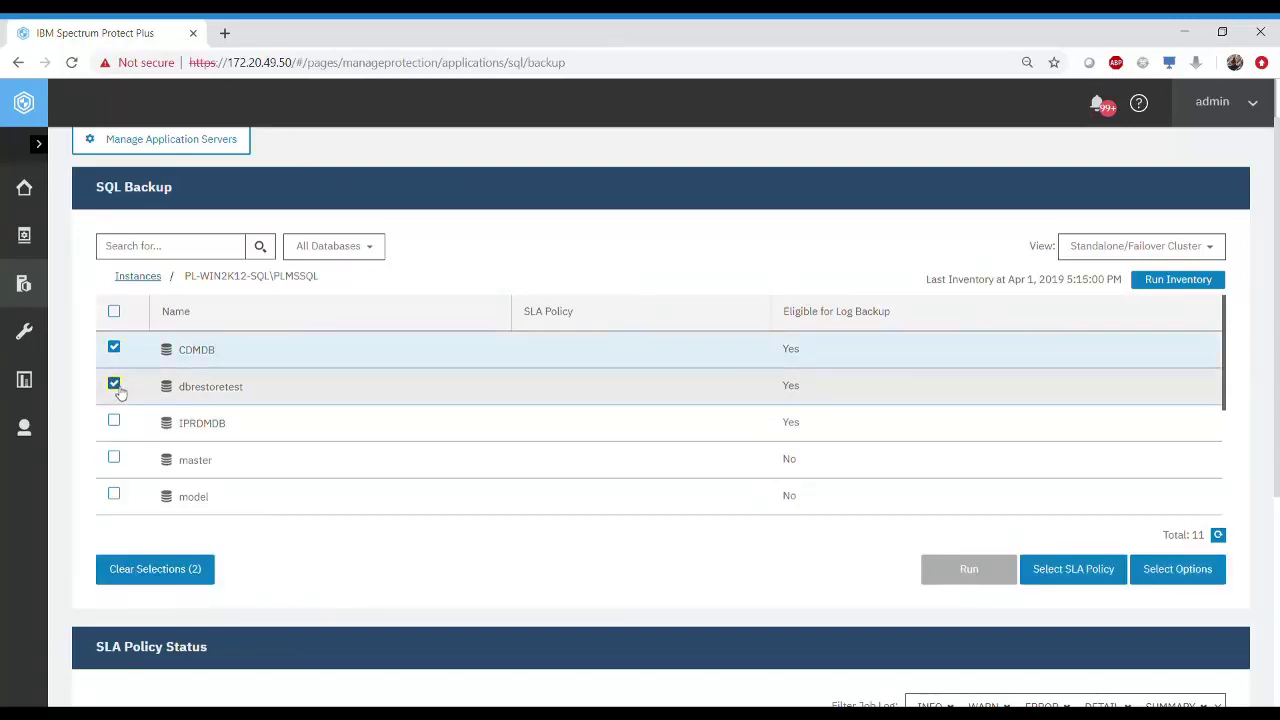
left_click(116, 388)
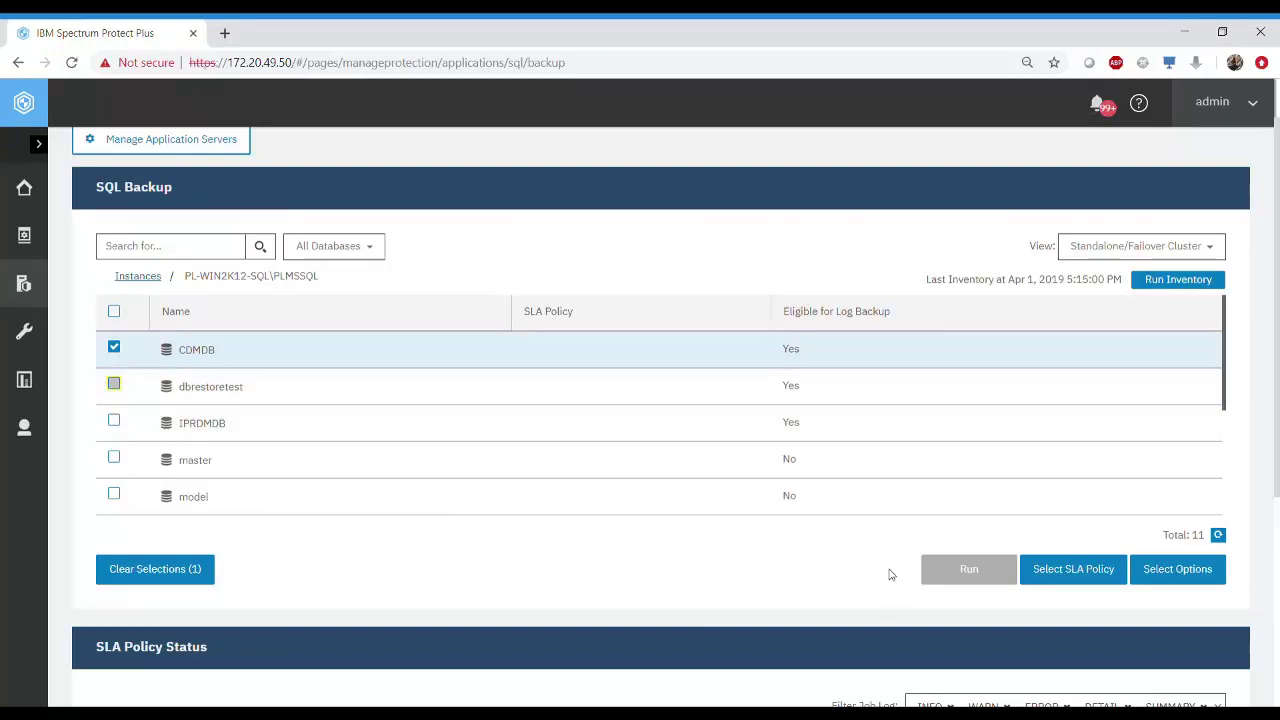
left_click(1049, 583)
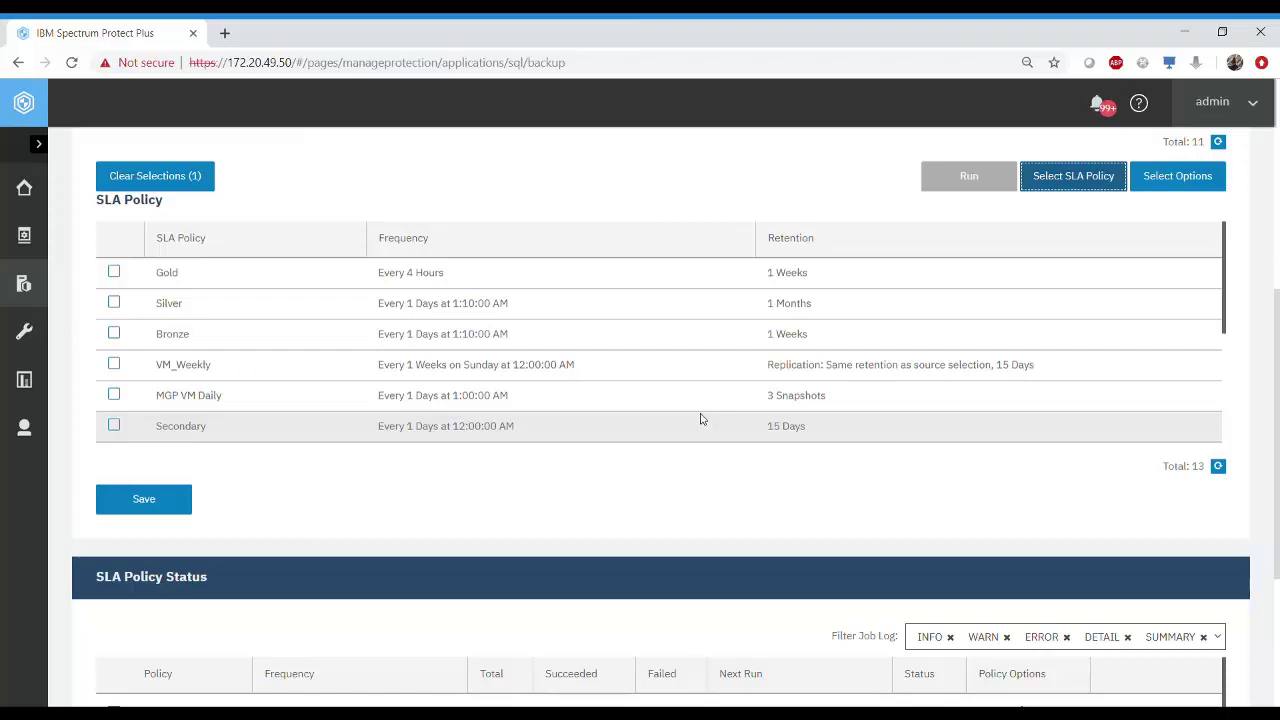
left_click(114, 304)
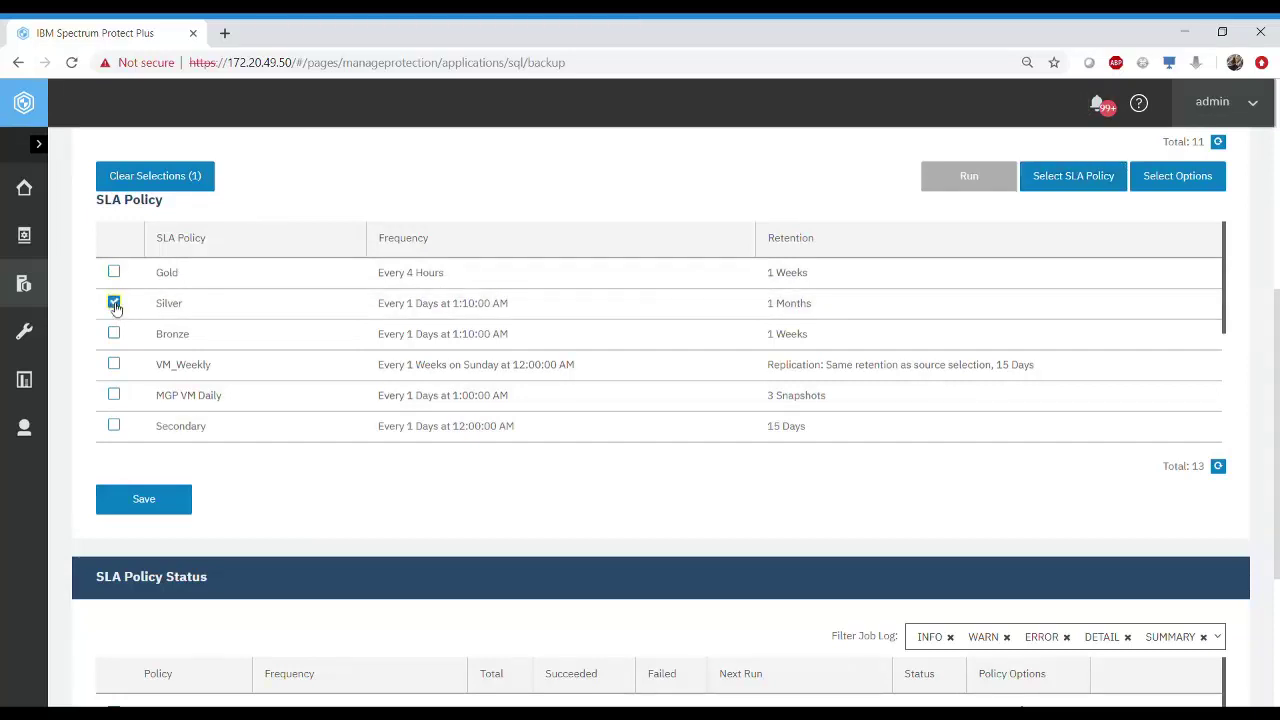
left_click(114, 334)
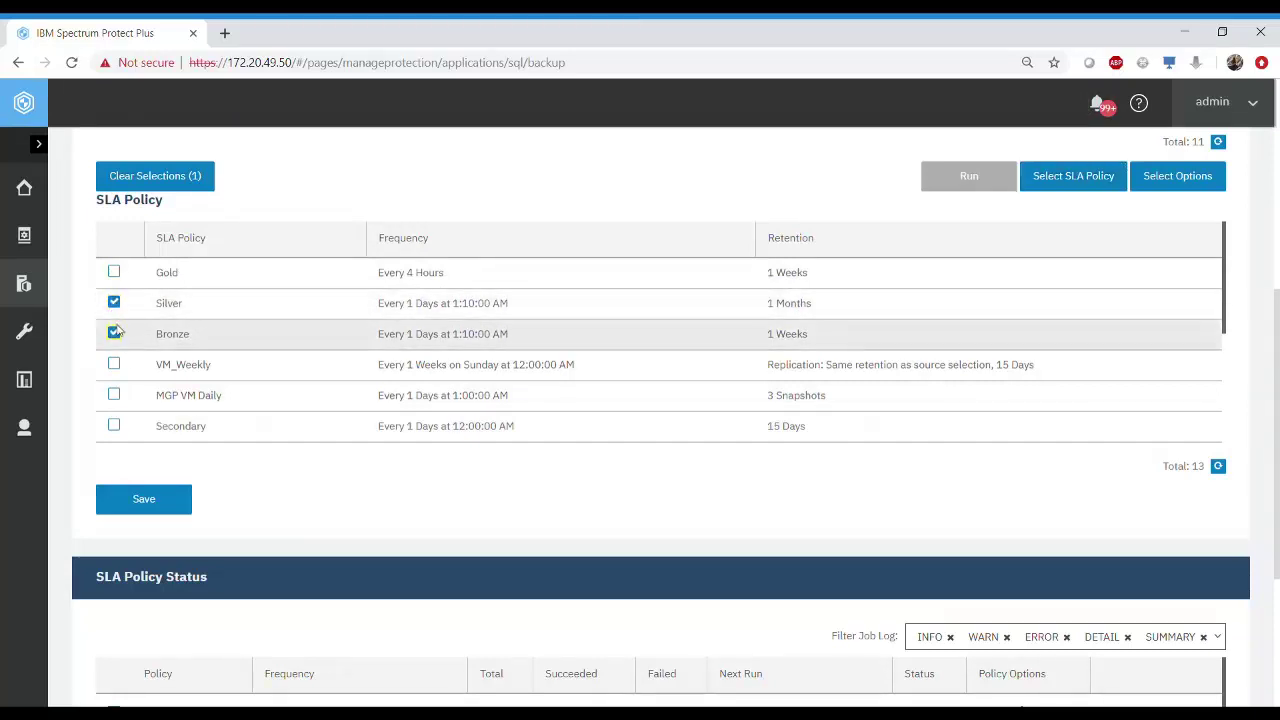
left_click(116, 334)
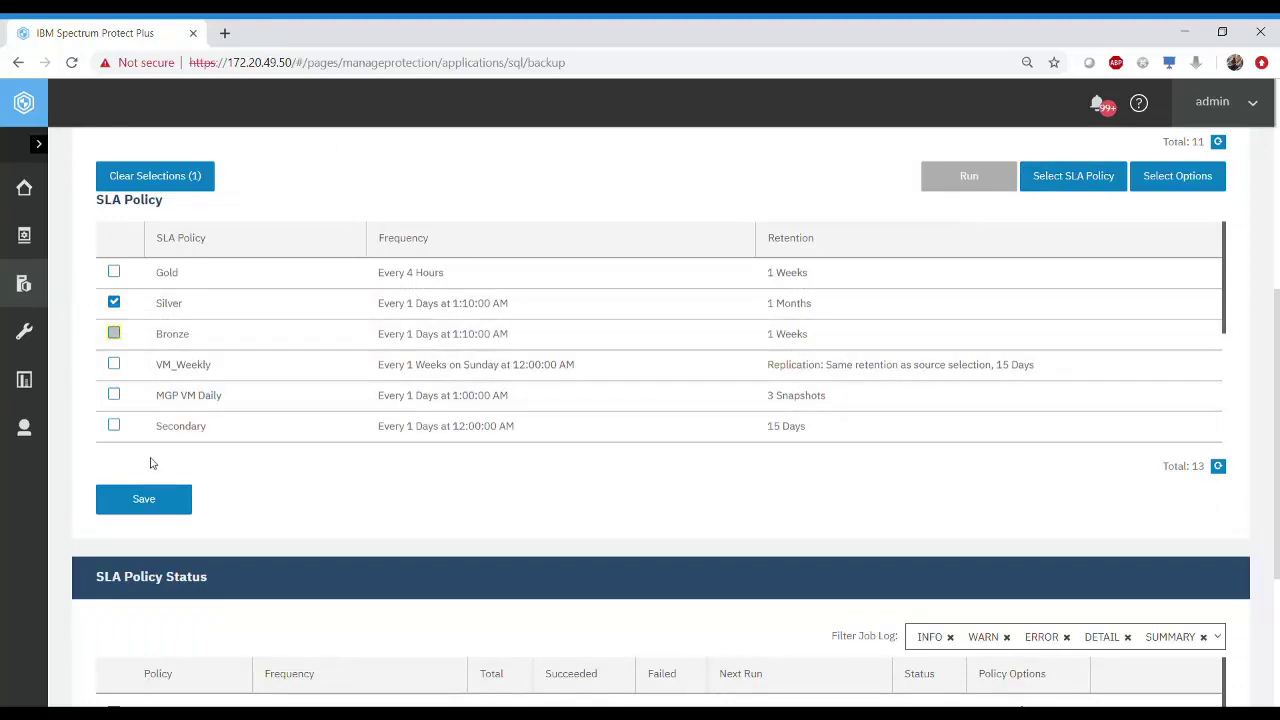
left_click(176, 492)
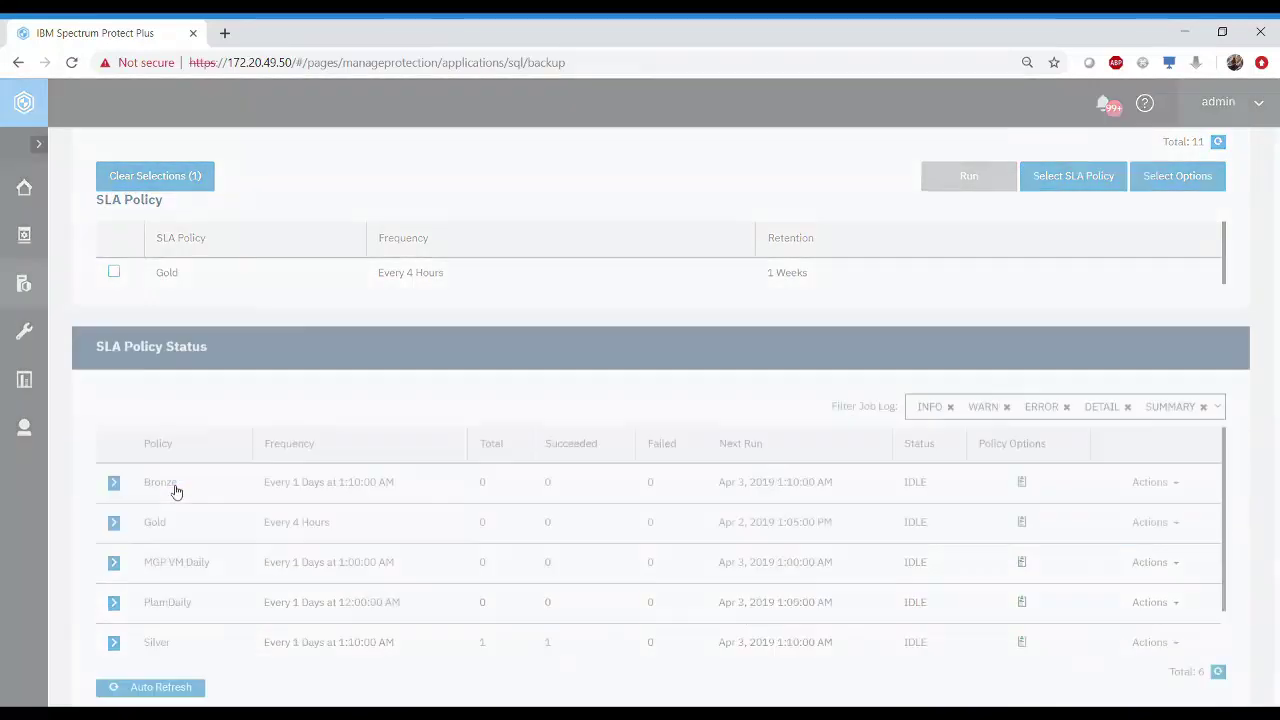
scroll(176, 492, "up", 1)
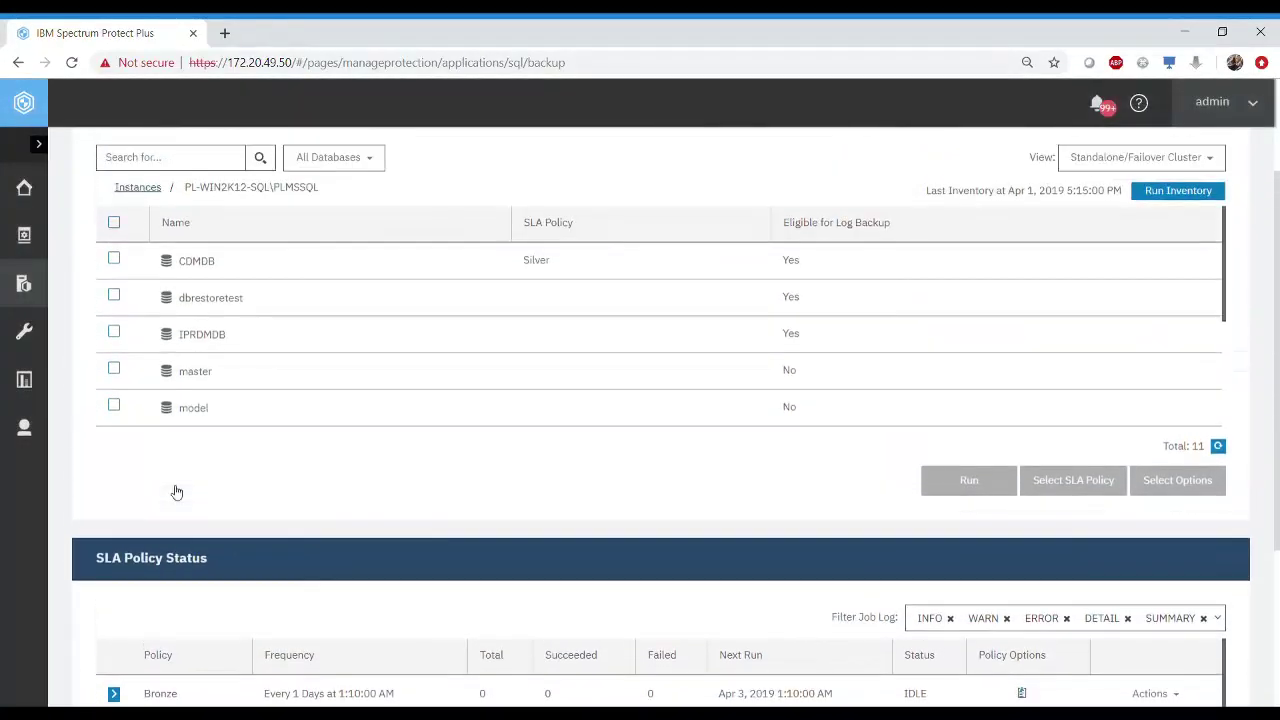
Open CDMDB's backup options, leave log backup off, and edit Maximum Parallel Streams per Database (1).
left_click(115, 259)
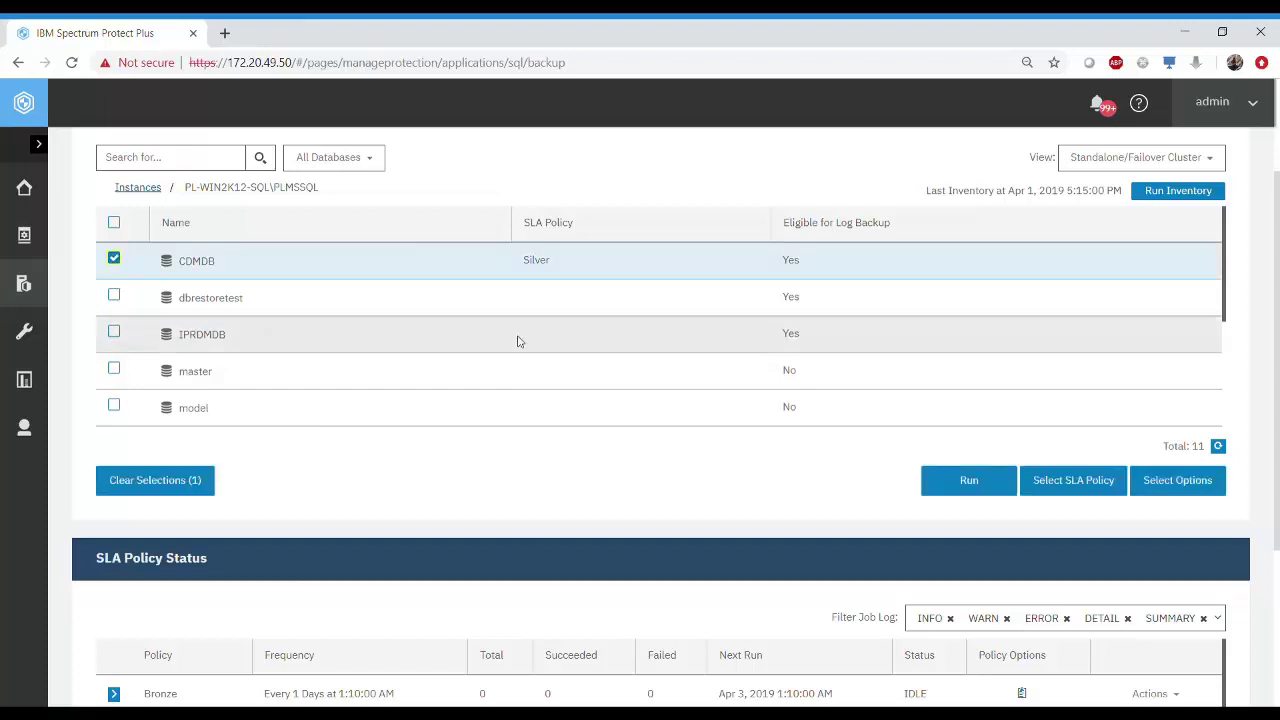
left_click(1192, 484)
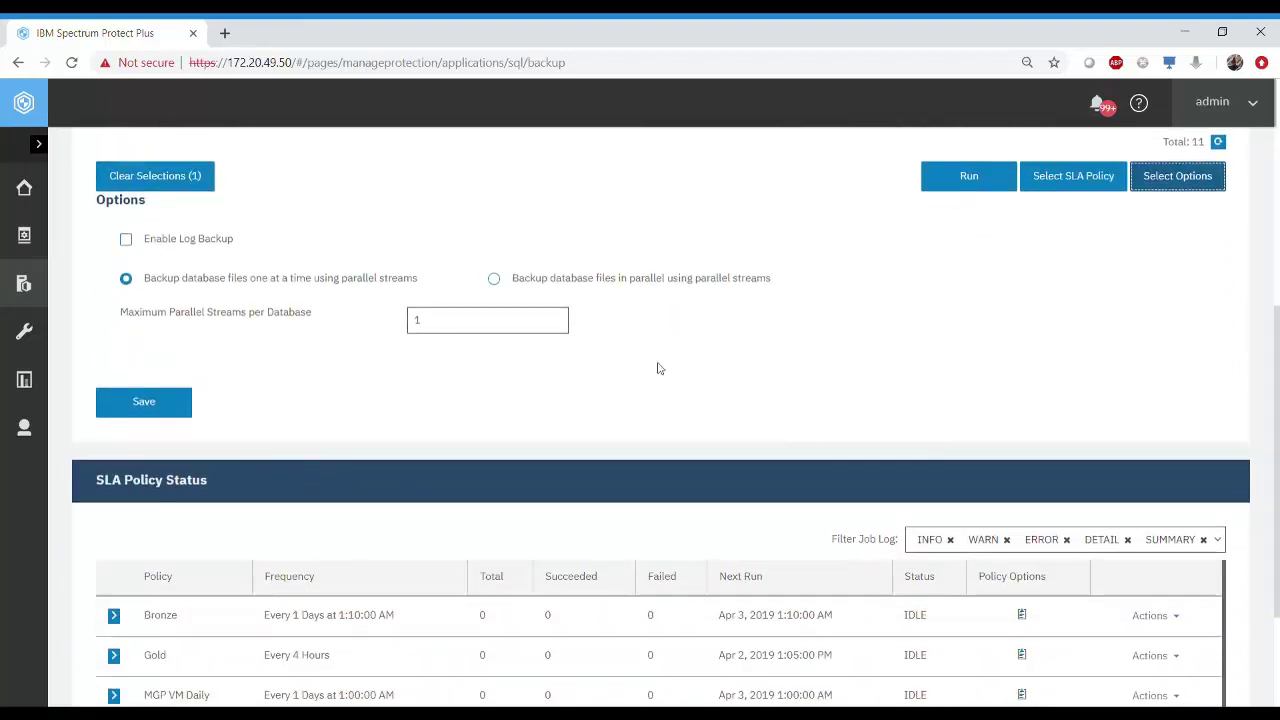
left_click(128, 240)
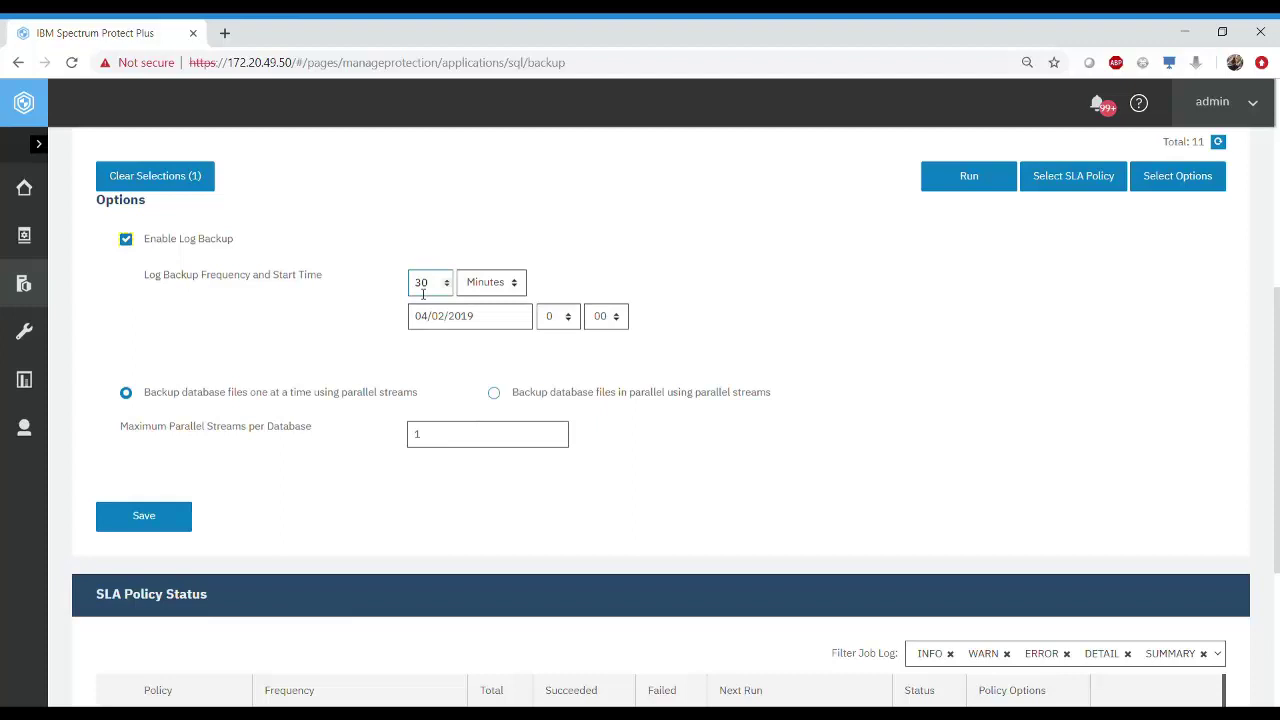
left_click(128, 242)
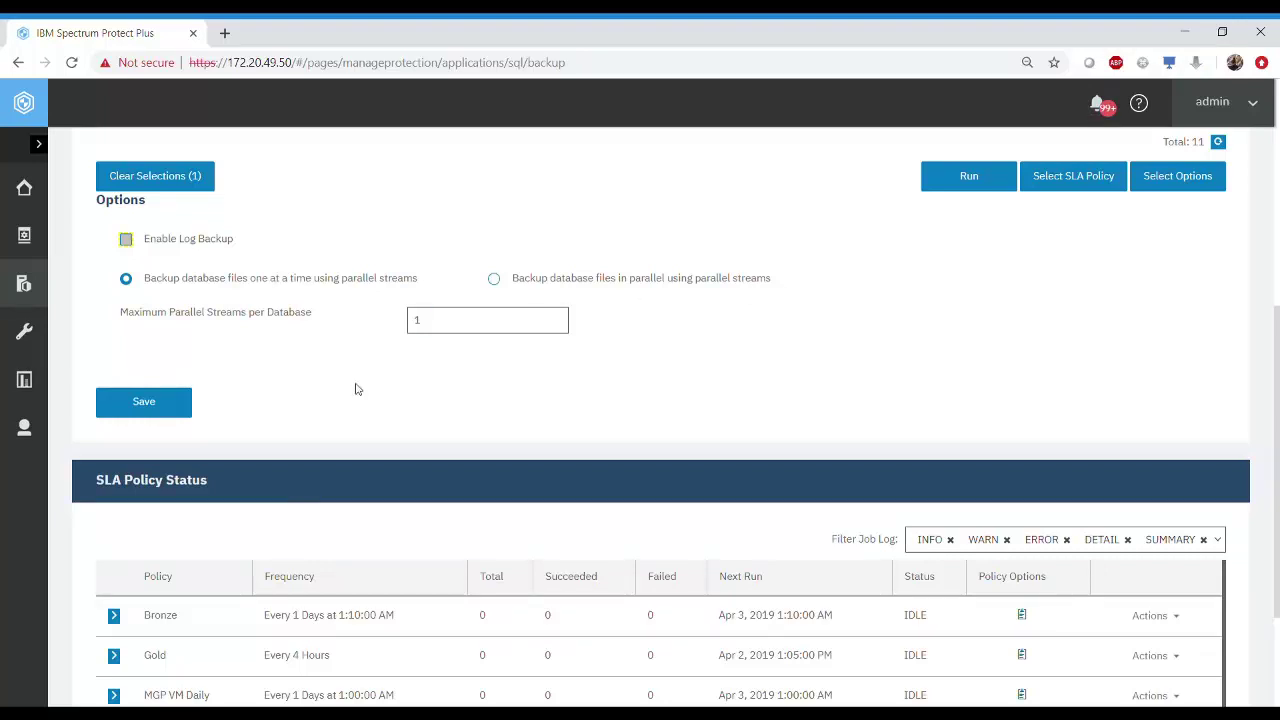
left_click(435, 324)
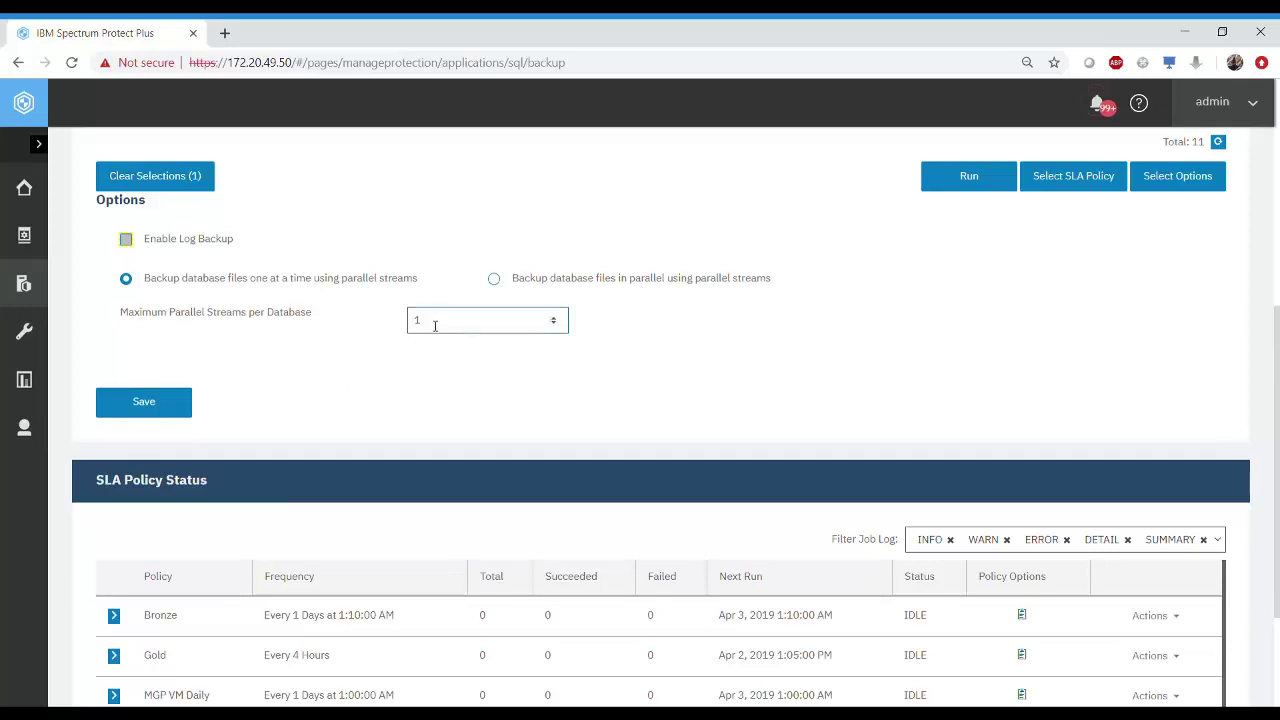
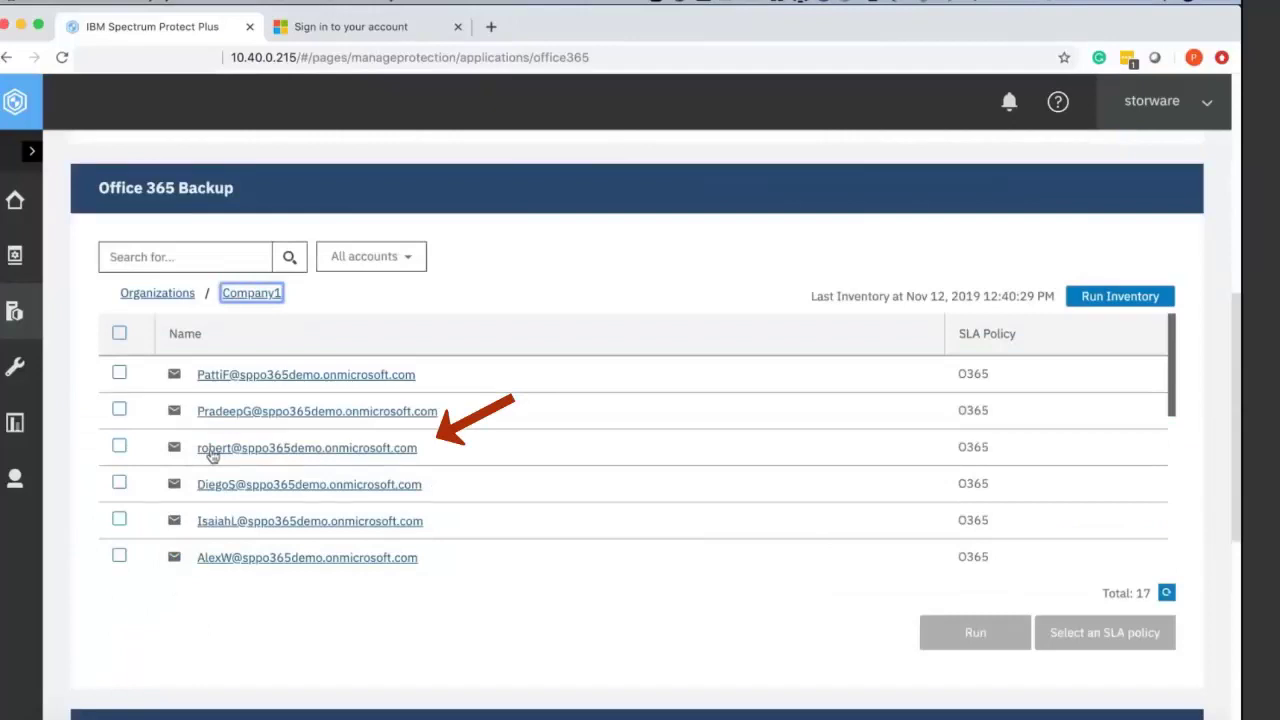
Run a backup of only the selected user's Mailbox and dismiss the started notice.
left_click(212, 452)
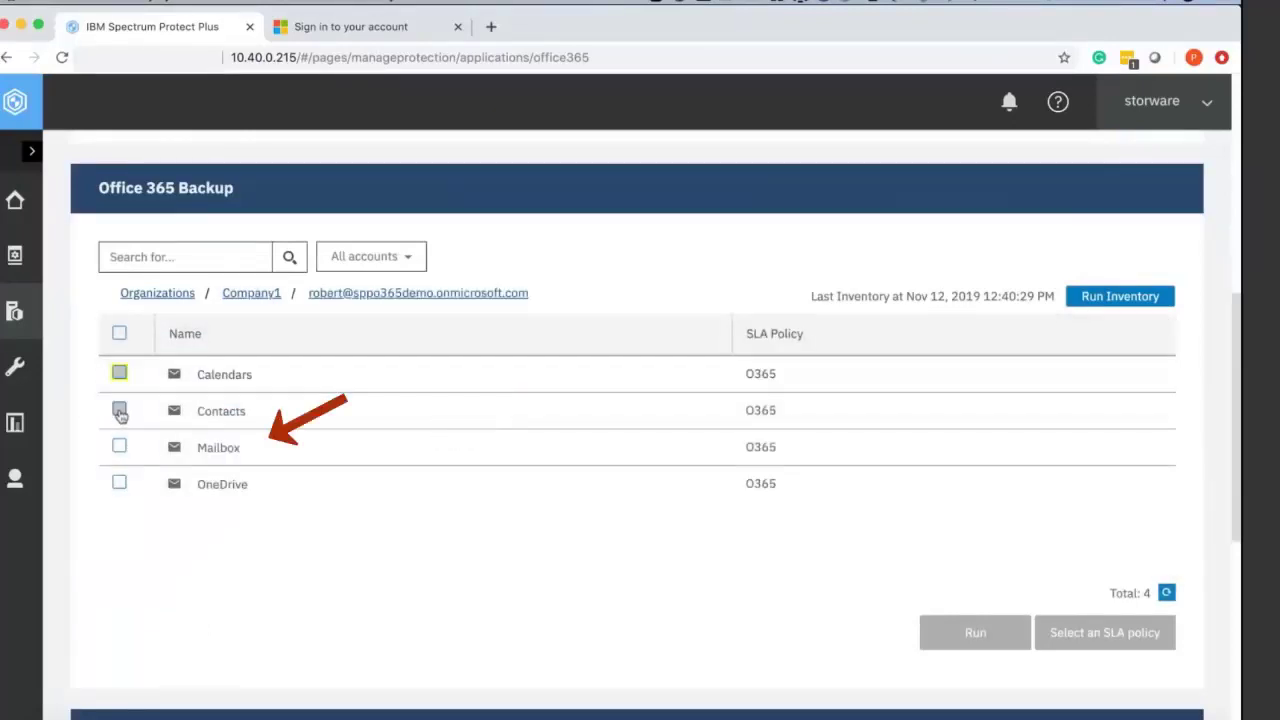
left_click(119, 446)
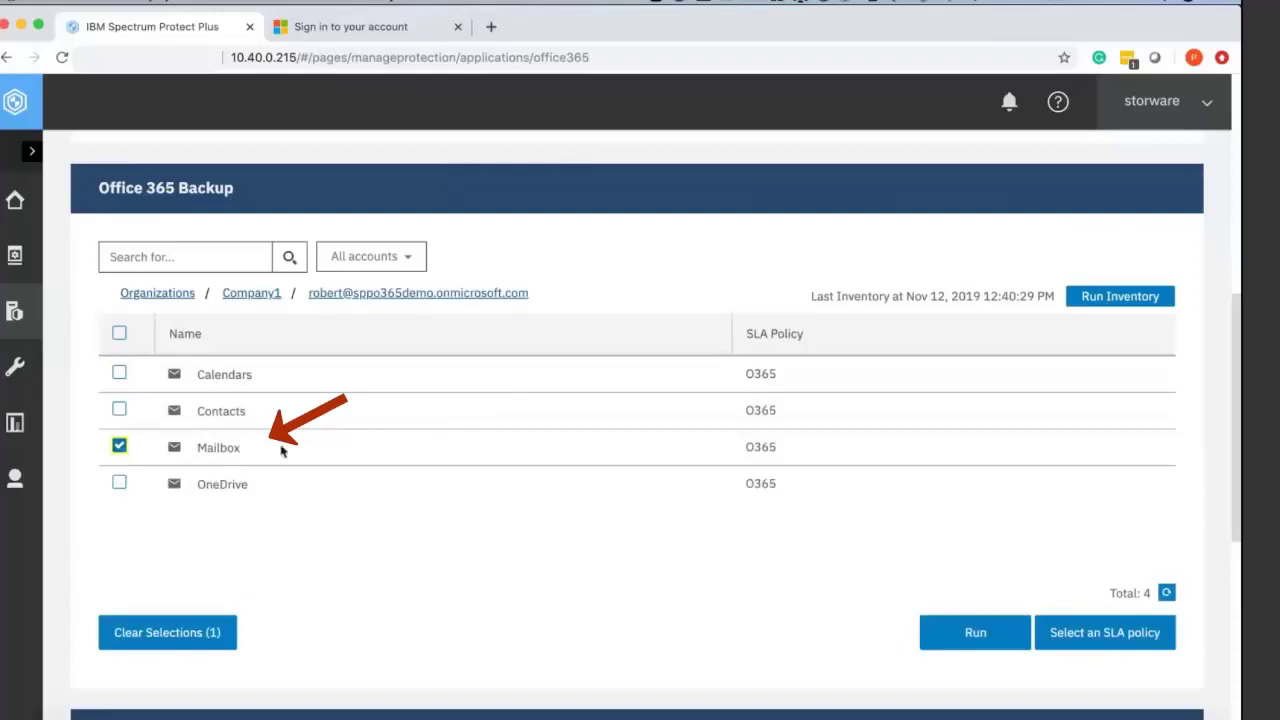
left_click(977, 636)
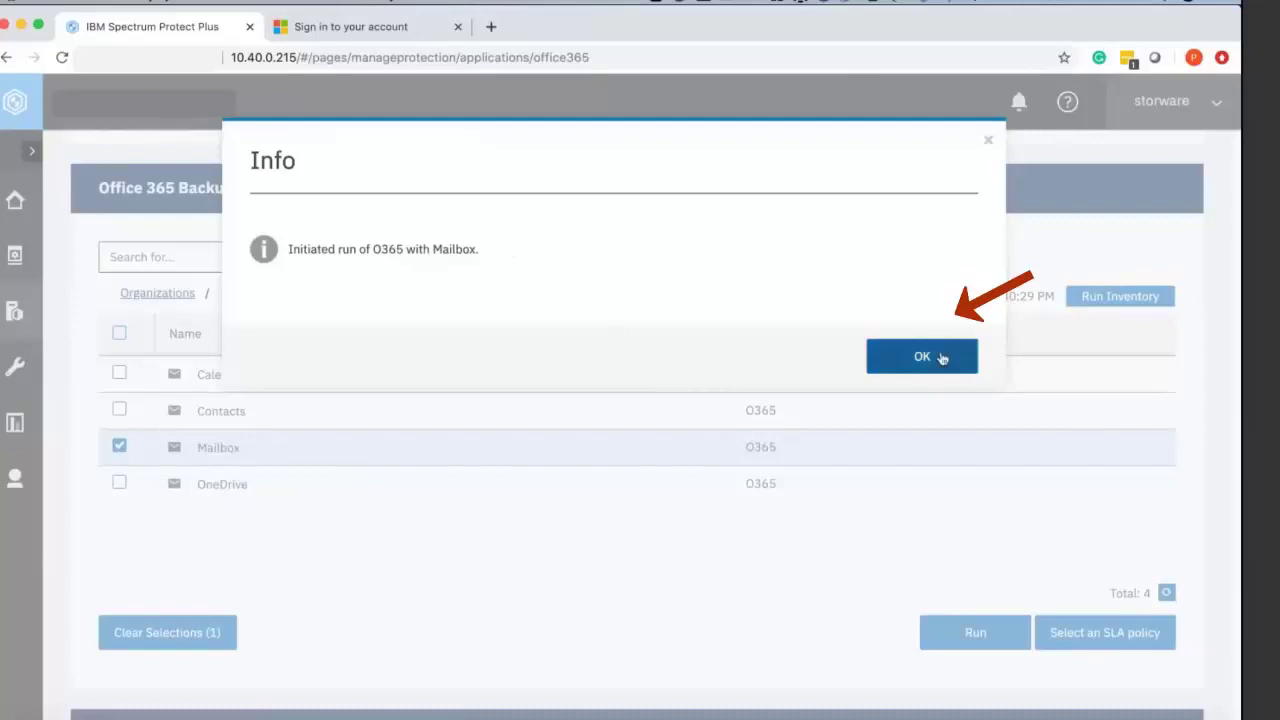
left_click(922, 357)
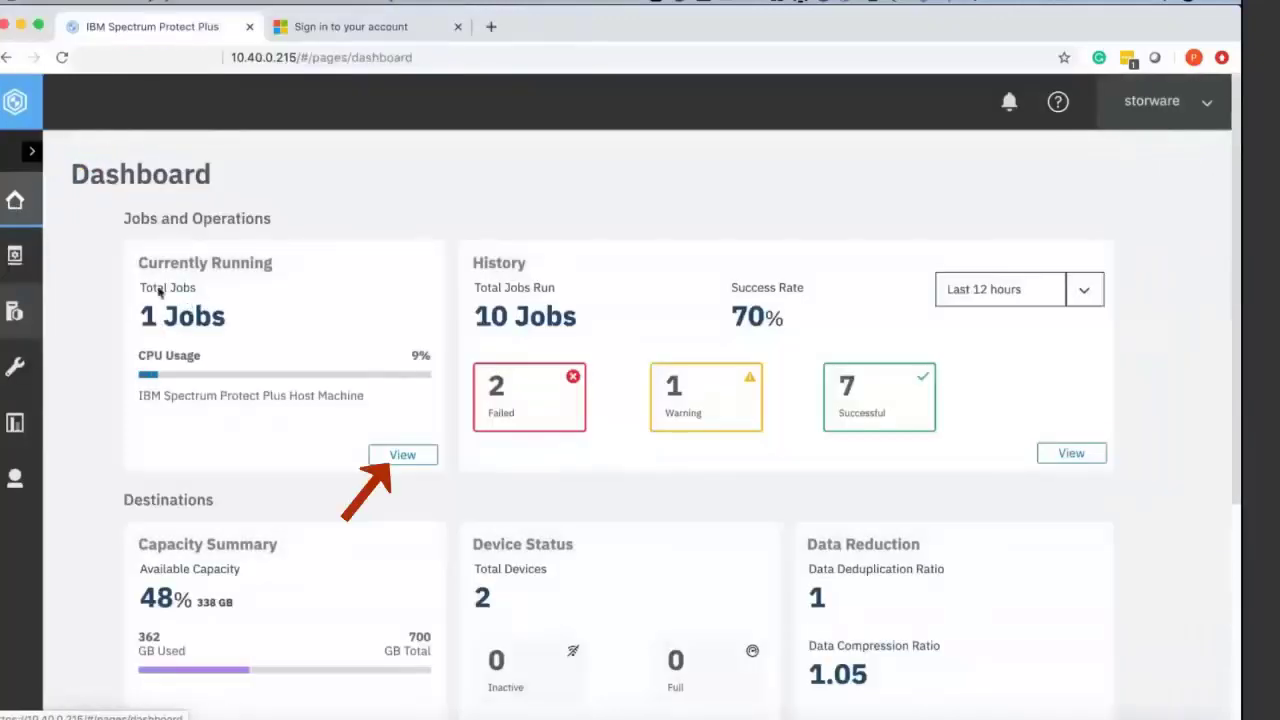
Read the office365_O365 job log confirming 201 emails and 20 directories processed.
left_click(395, 455)
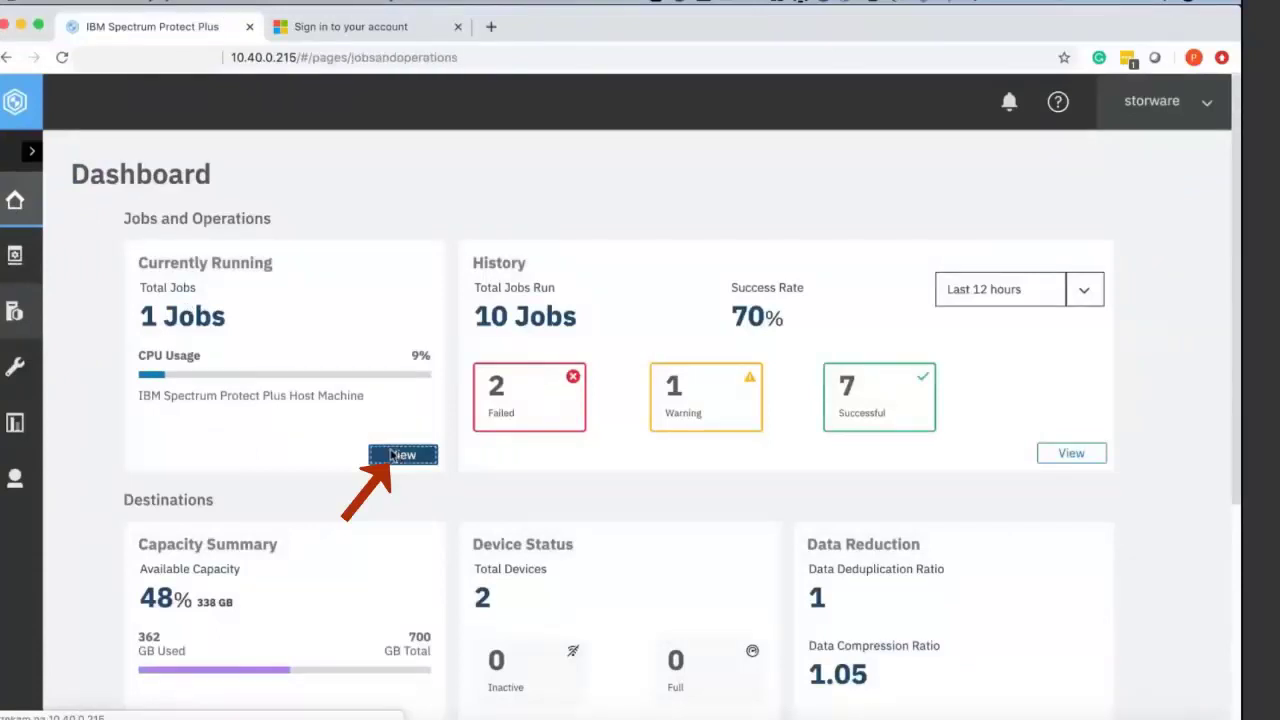
scroll(375, 442, "down", 3)
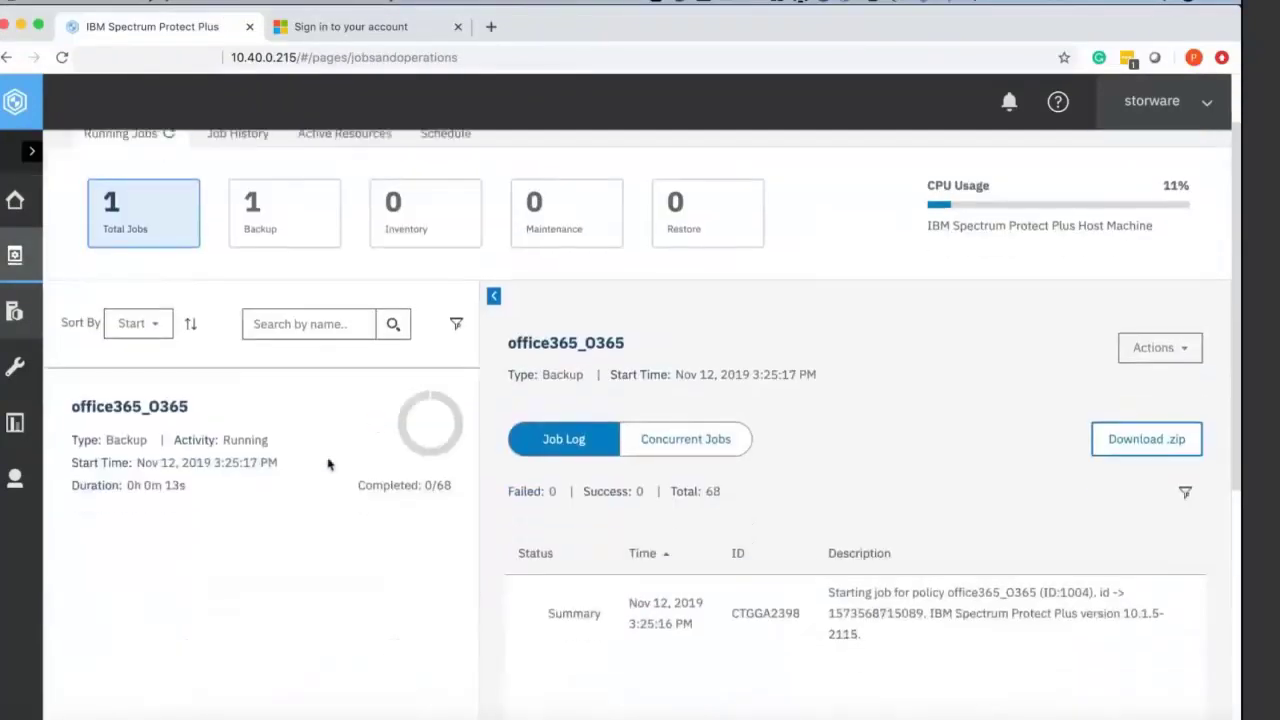
left_click(279, 375)
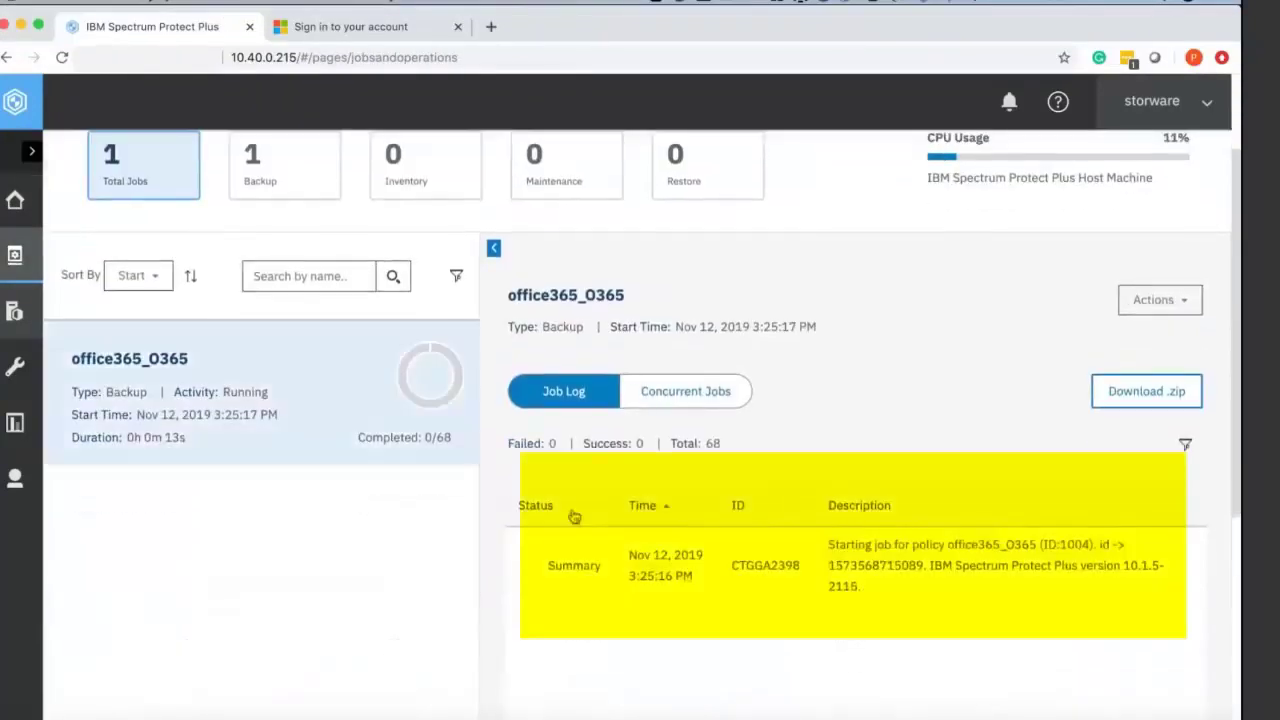
scroll(600, 525, "down", 1)
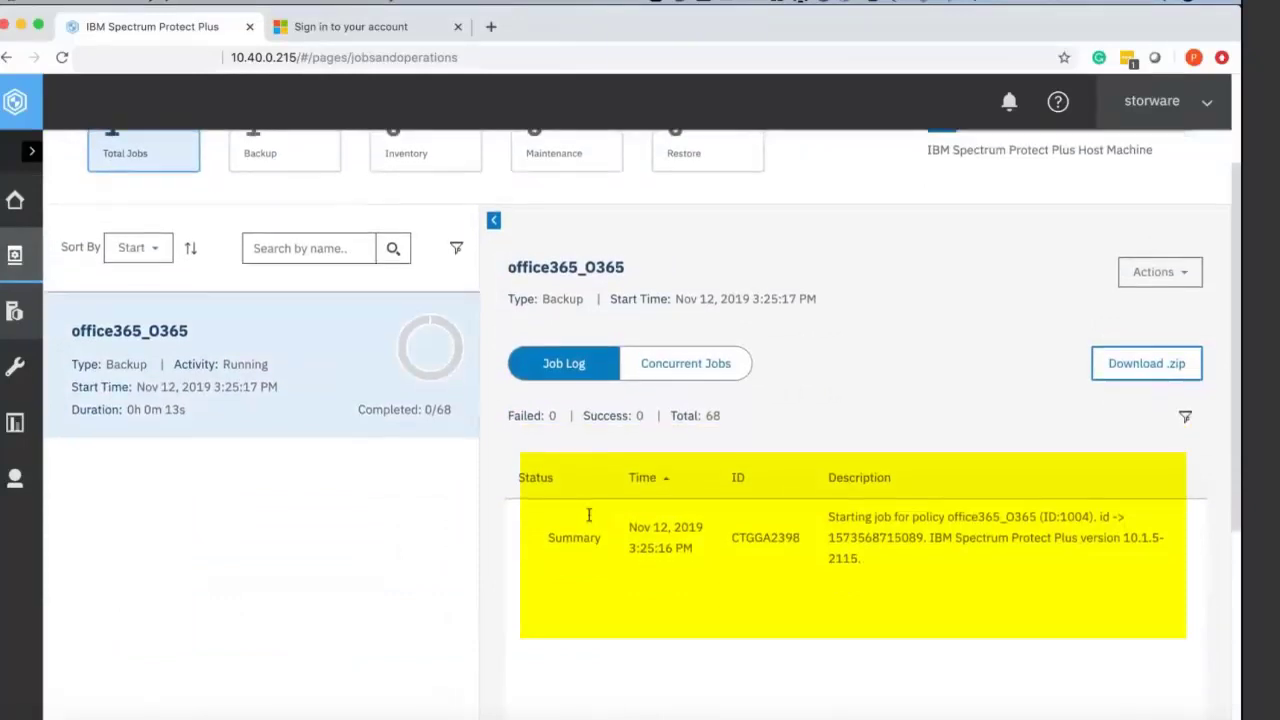
scroll(363, 414, "down", 1)
mouse_move(419, 316)
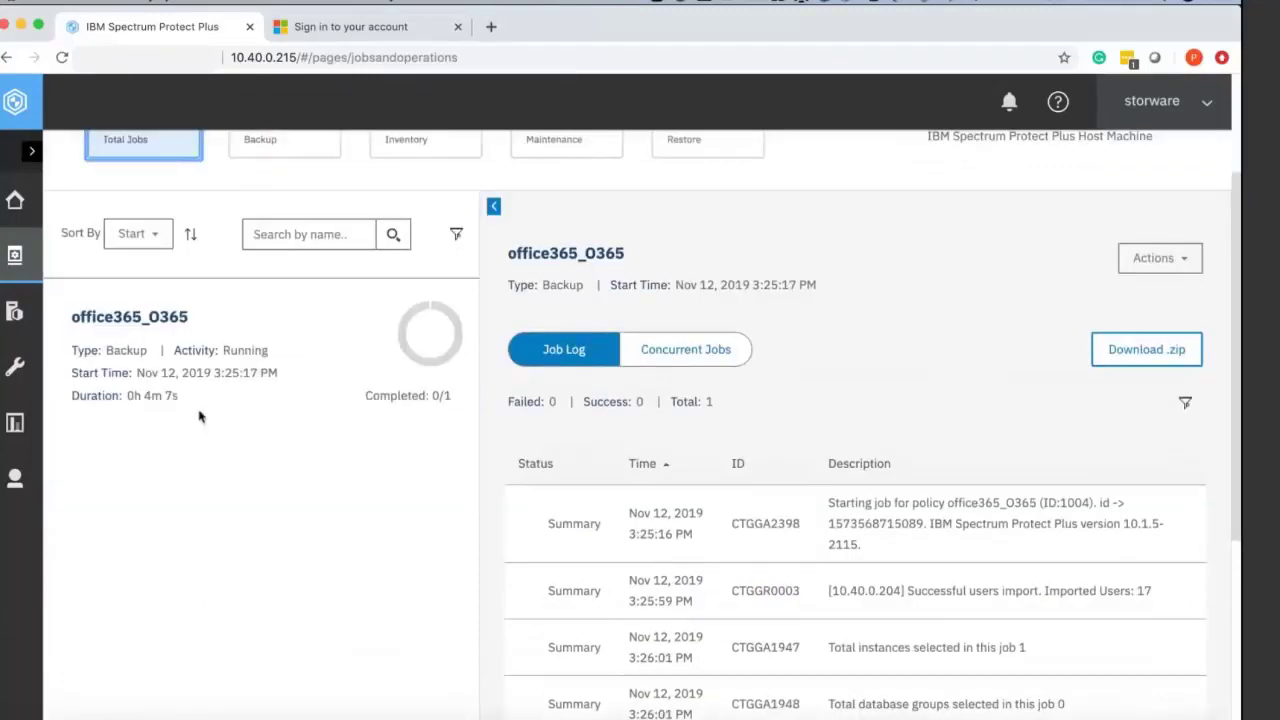
scroll(199, 417, "down", 5)
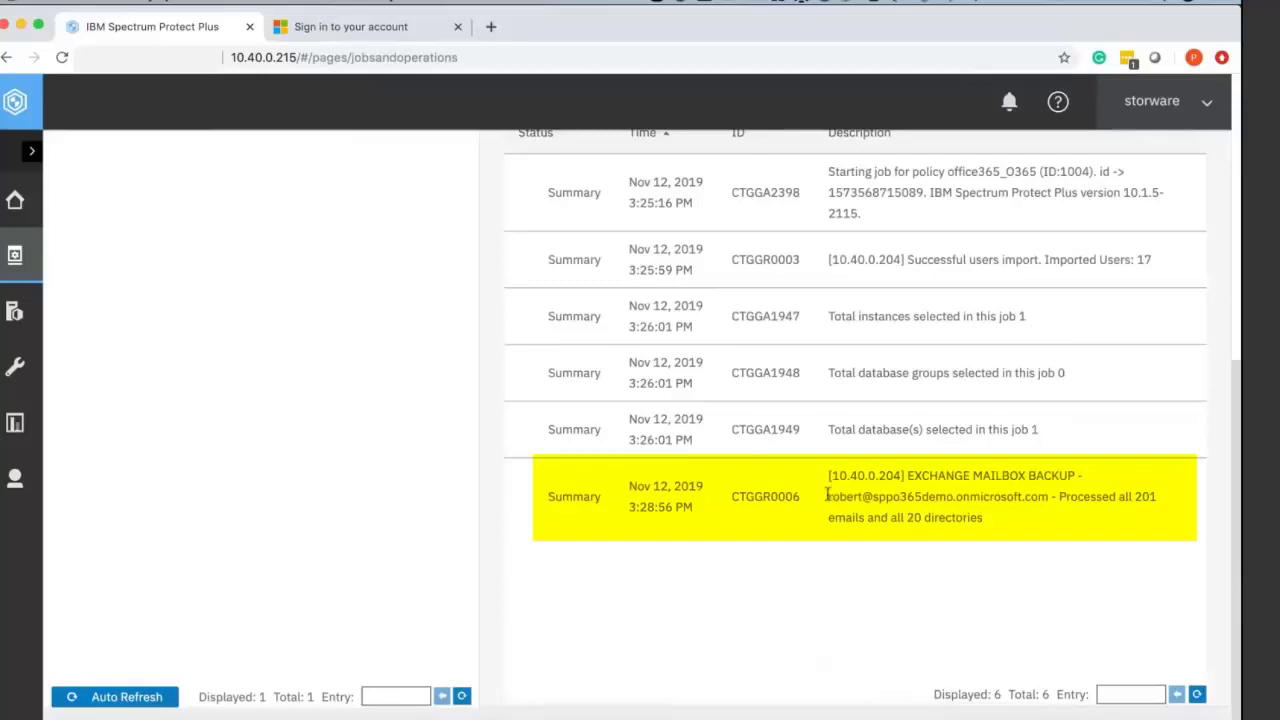
left_click_drag(826, 496, 1168, 510)
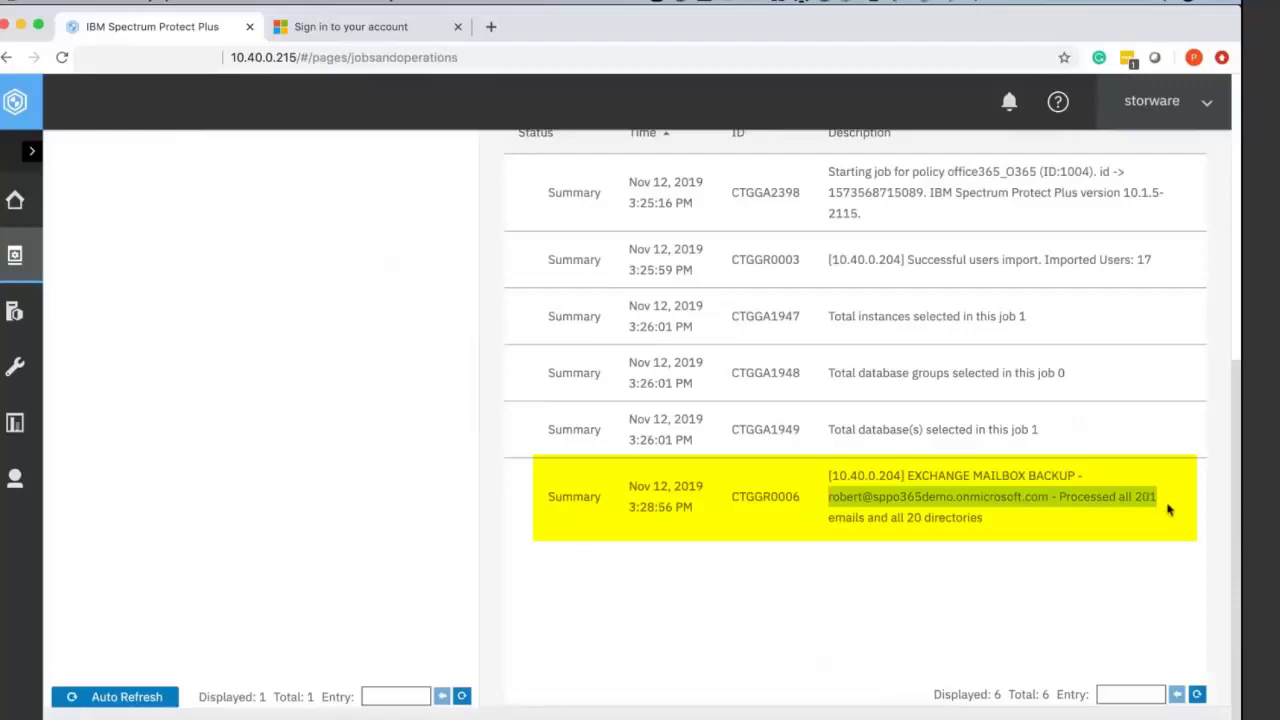
left_click_drag(829, 518, 1006, 522)
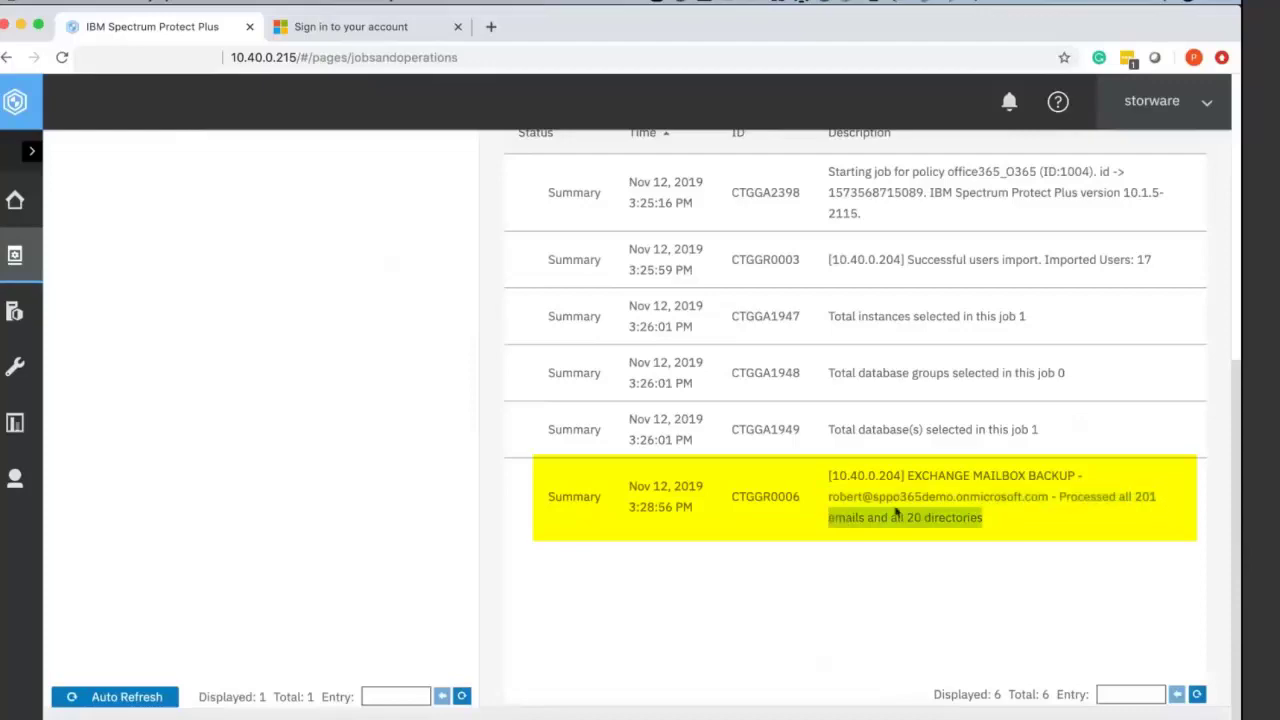
left_click(758, 536)
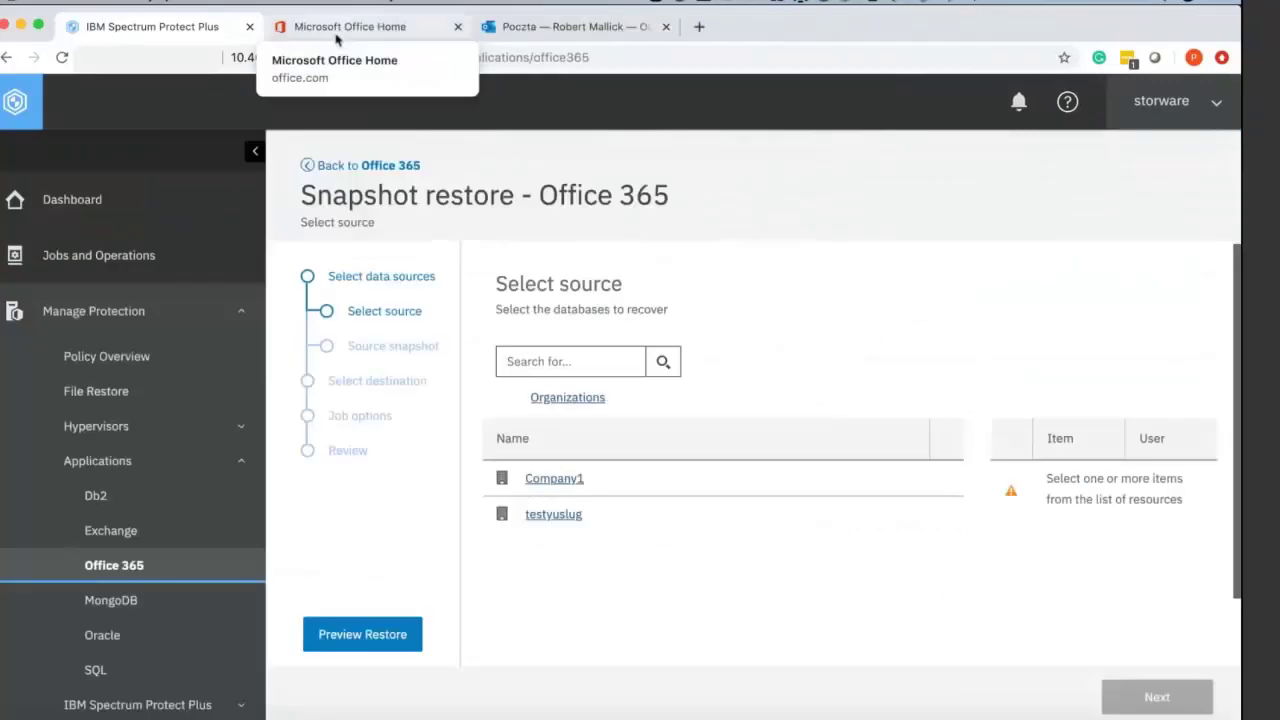
left_click(350, 26)
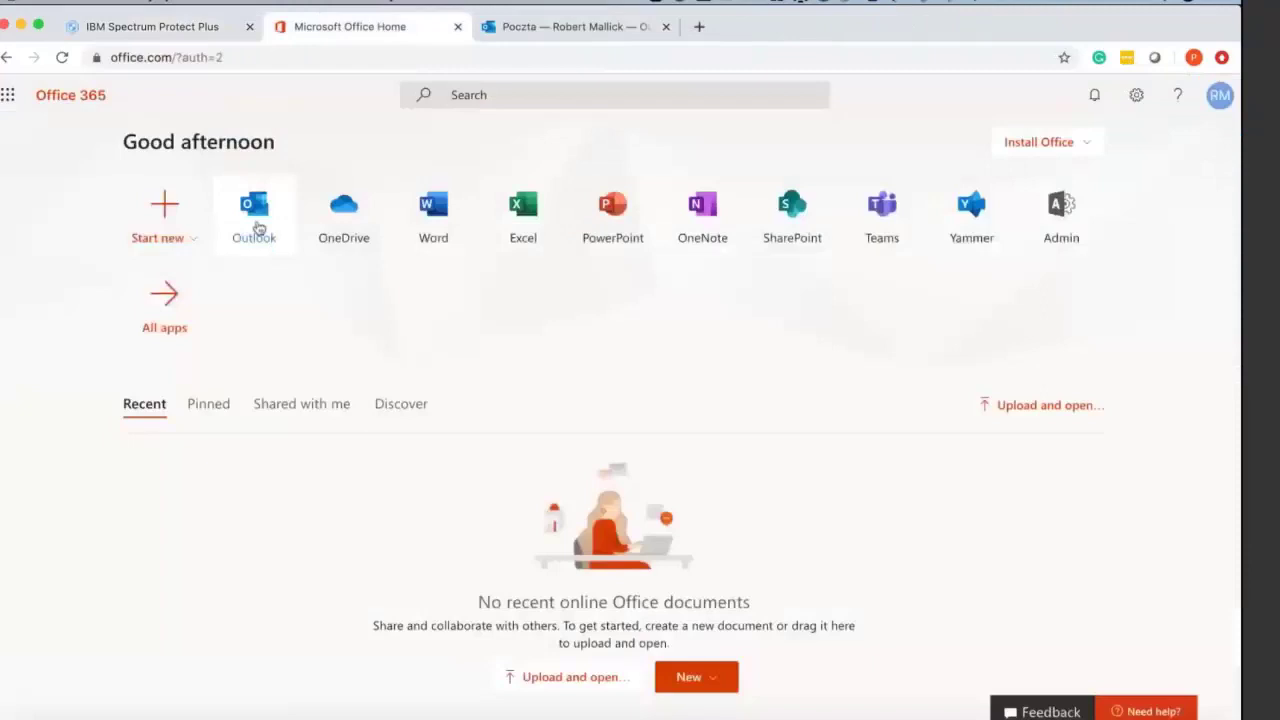
Delete all 120 files from the user's OneDrive.
left_click(336, 230)
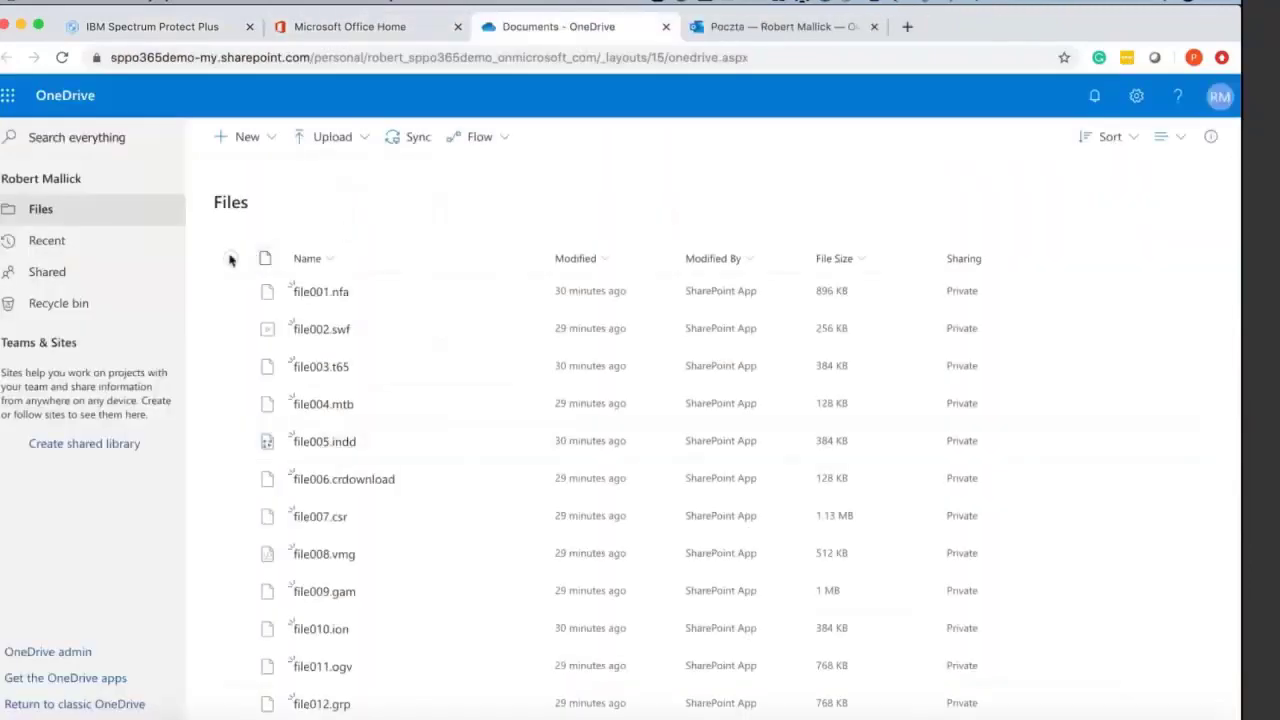
left_click(230, 259)
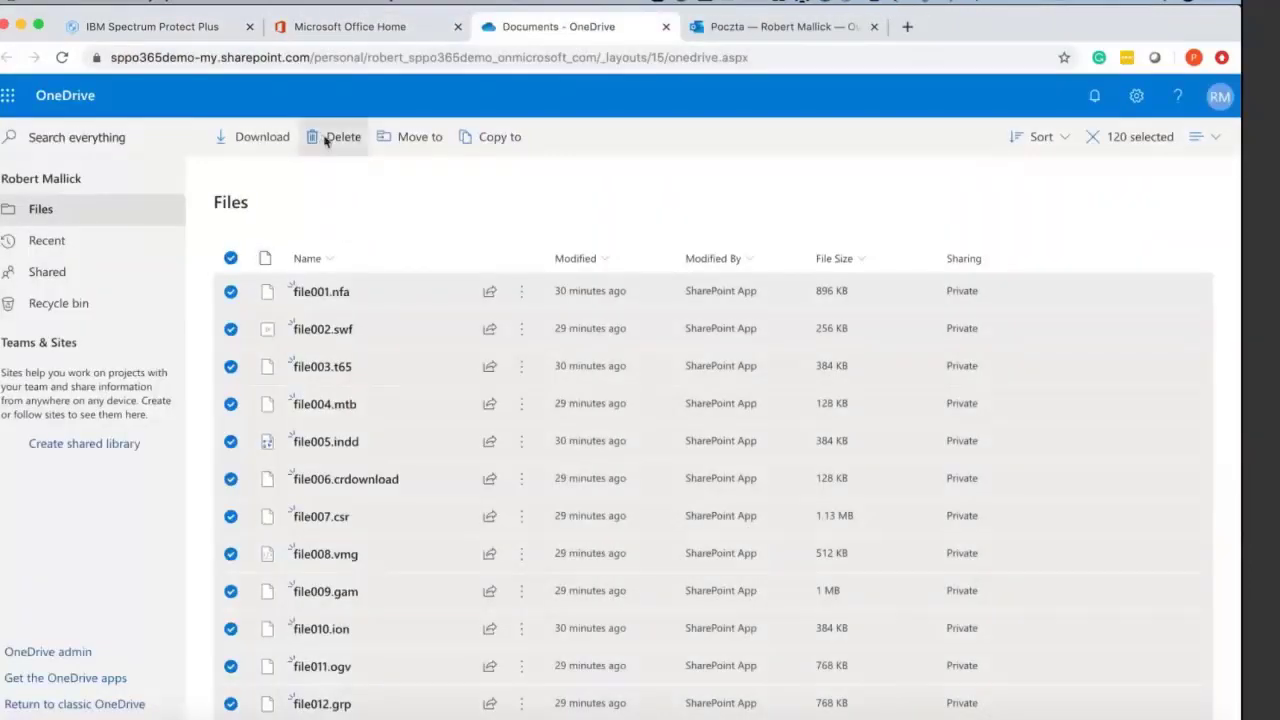
left_click(330, 137)
left_click(621, 451)
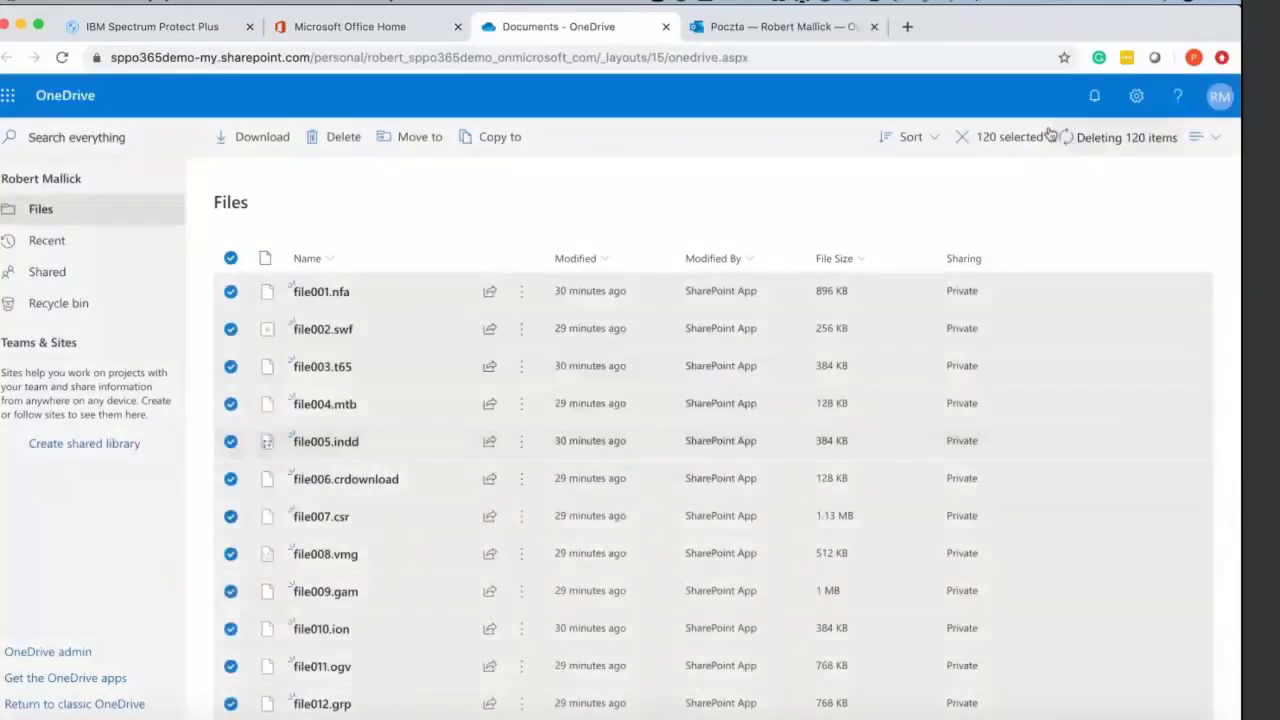
Empty the OneDrive recycle bin completely, then return to the Office 365 protection page.
left_click(46, 303)
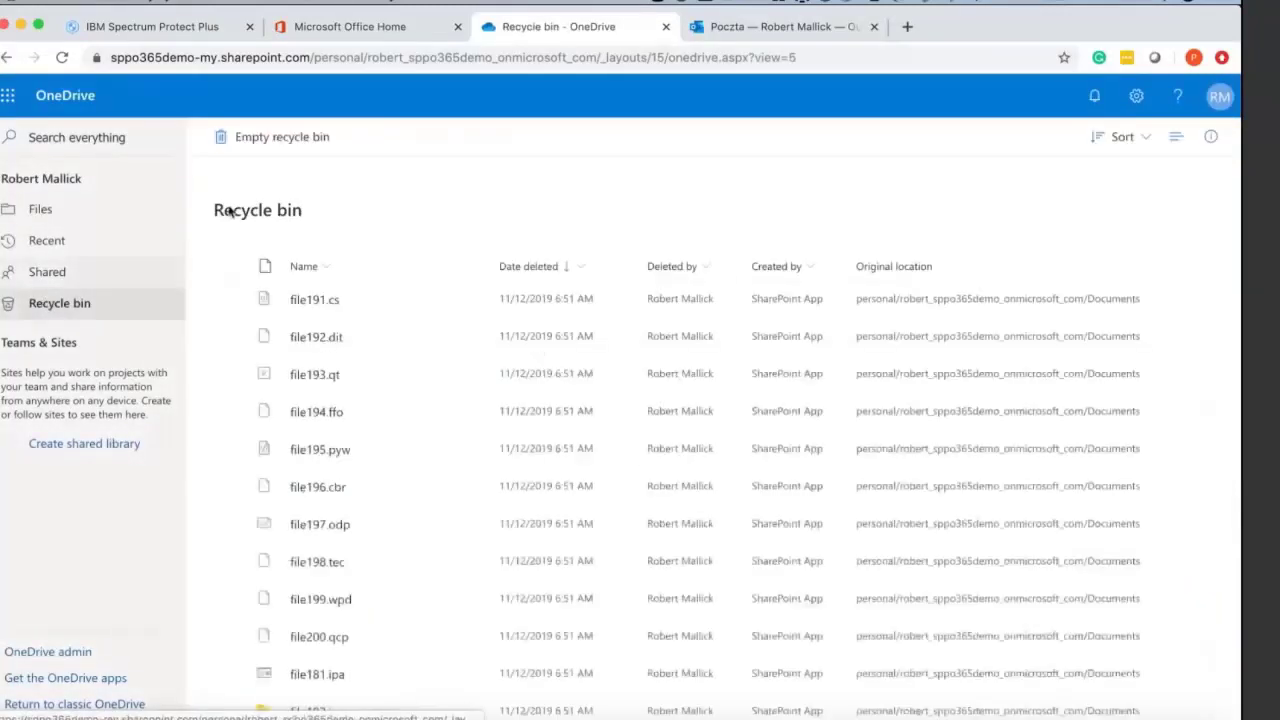
left_click(256, 140)
left_click(650, 470)
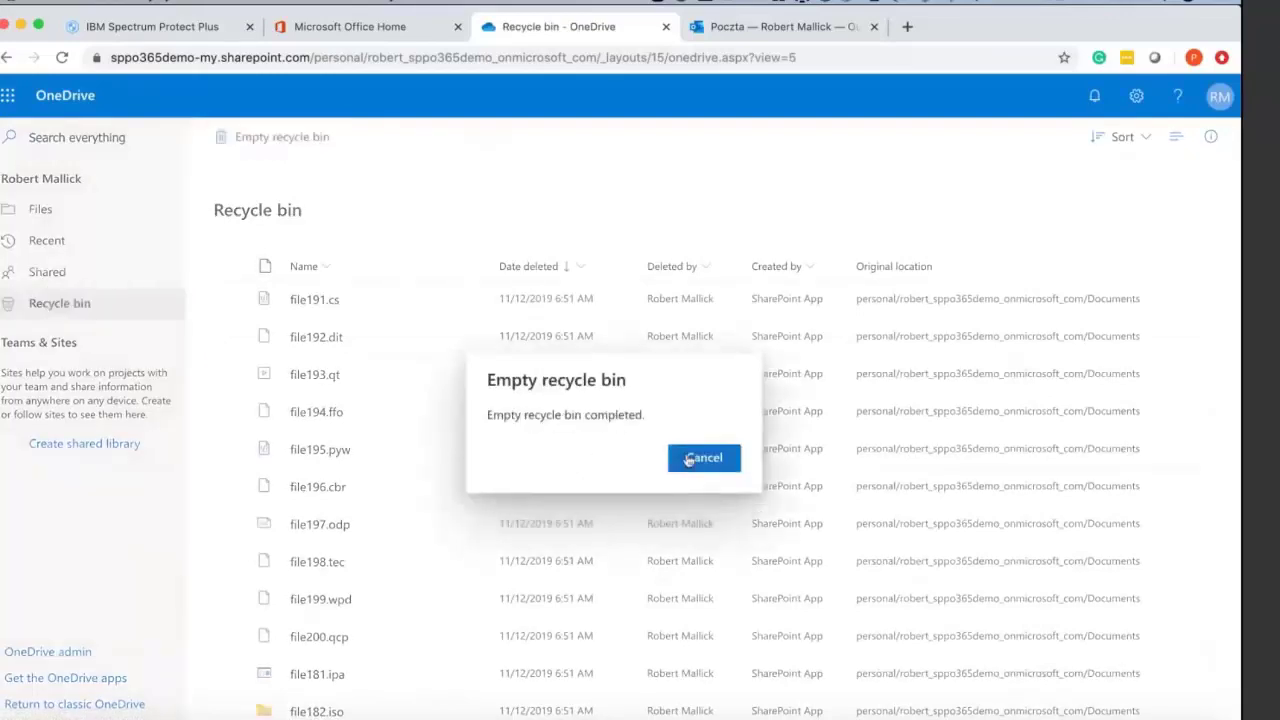
left_click(689, 460)
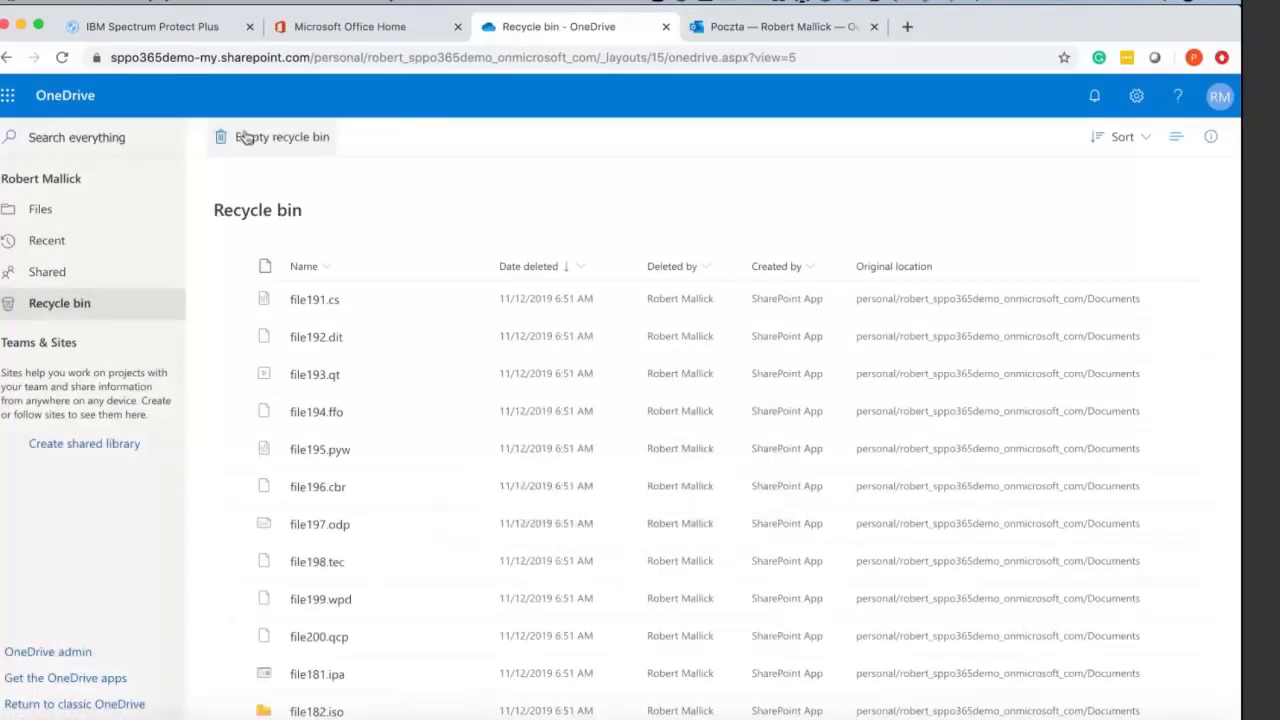
left_click(245, 137)
left_click(628, 471)
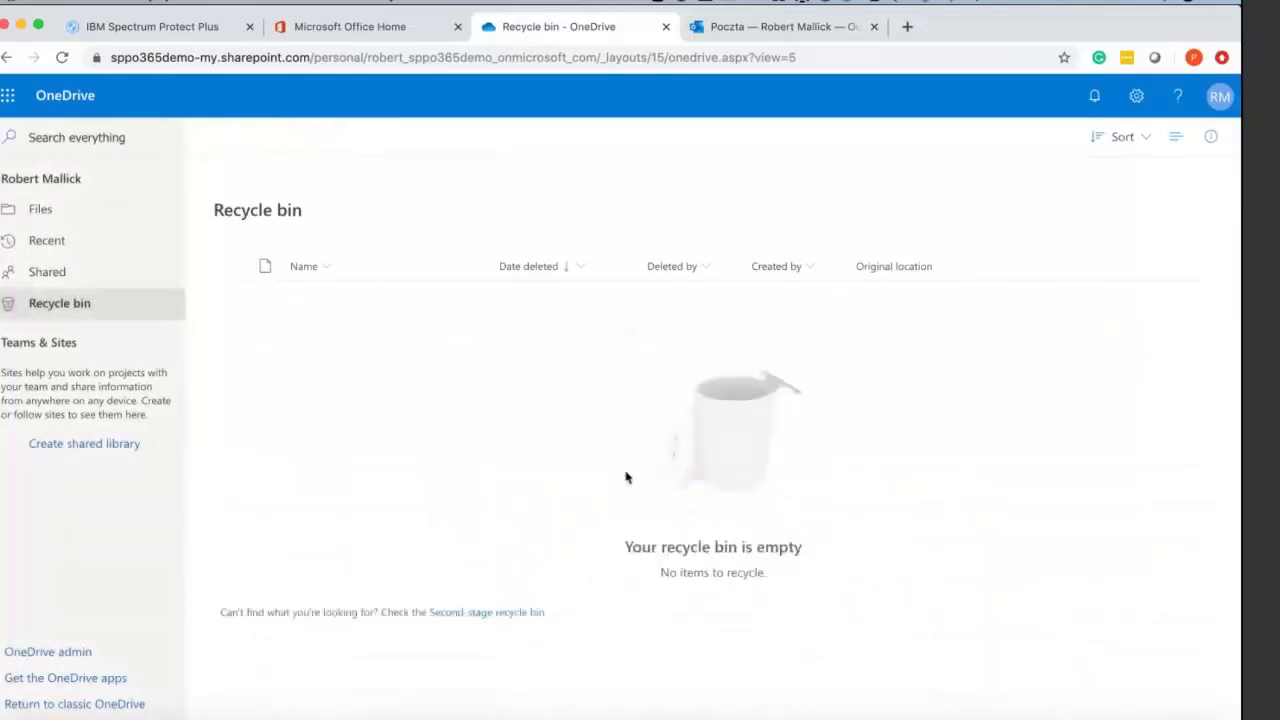
key("super+w")
left_click(114, 565)
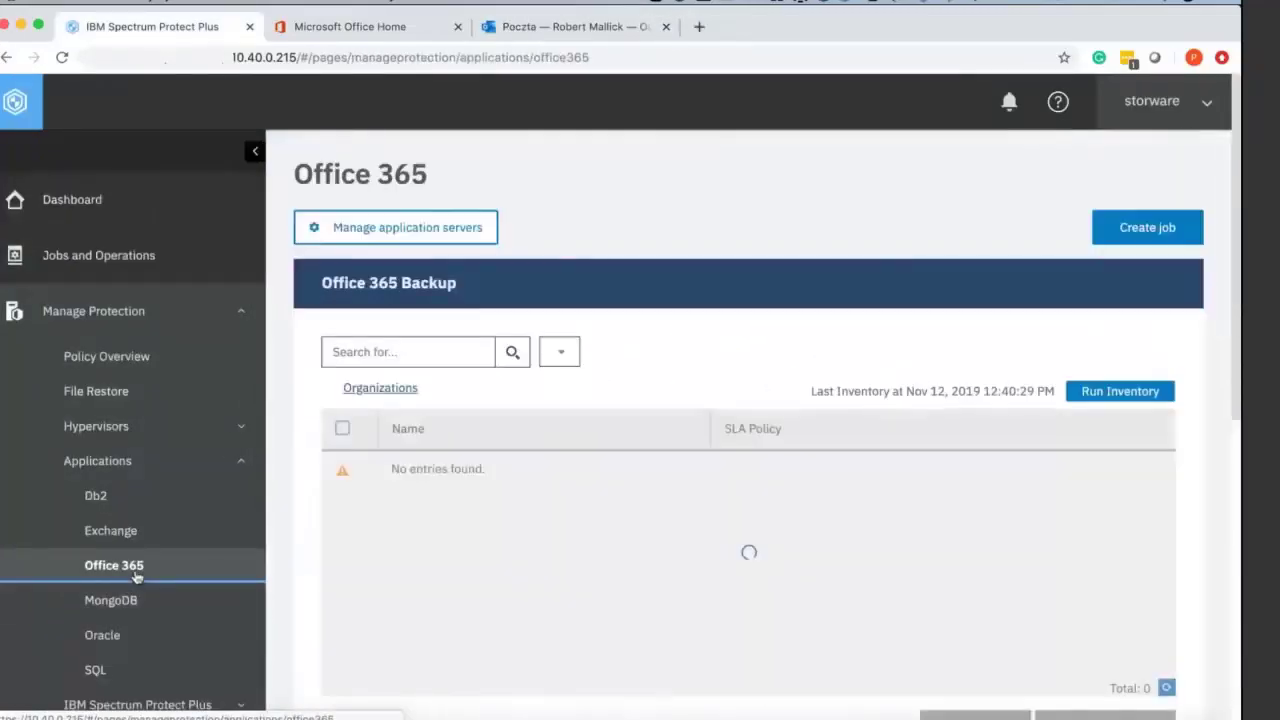
Start a new snapshot restore job and open the Company1 user's data categories.
left_click(443, 476)
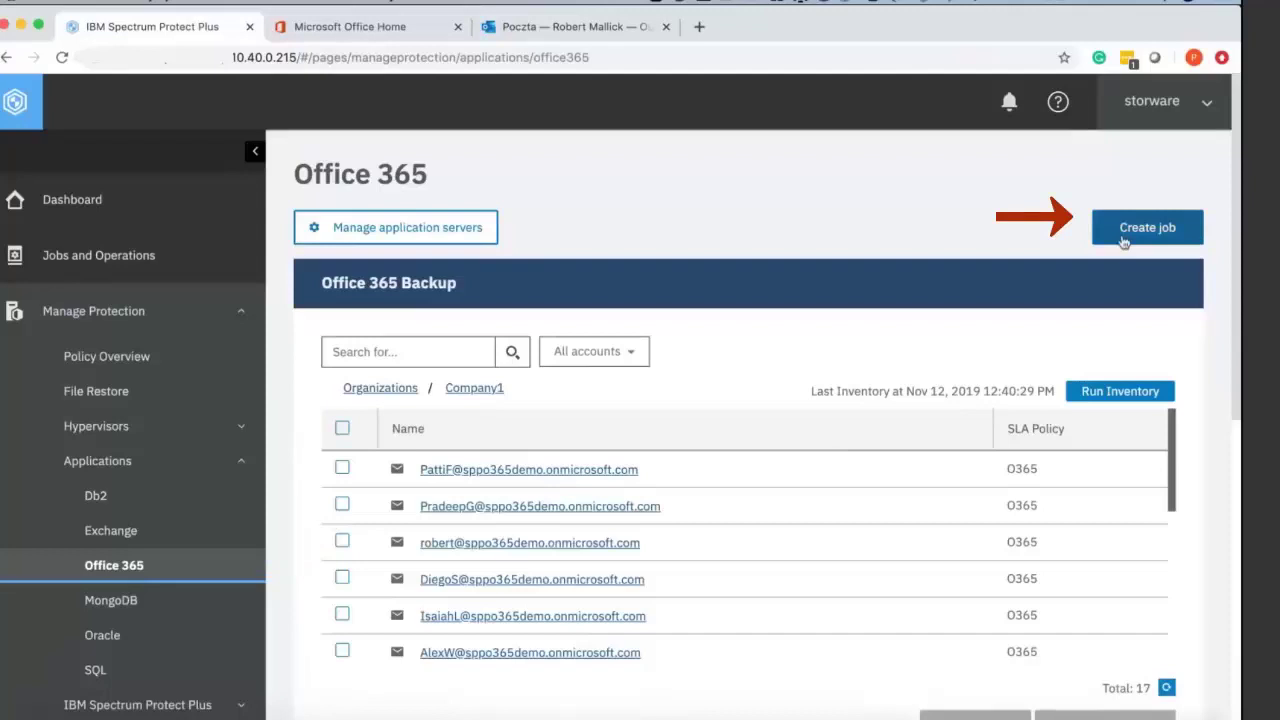
left_click(1123, 229)
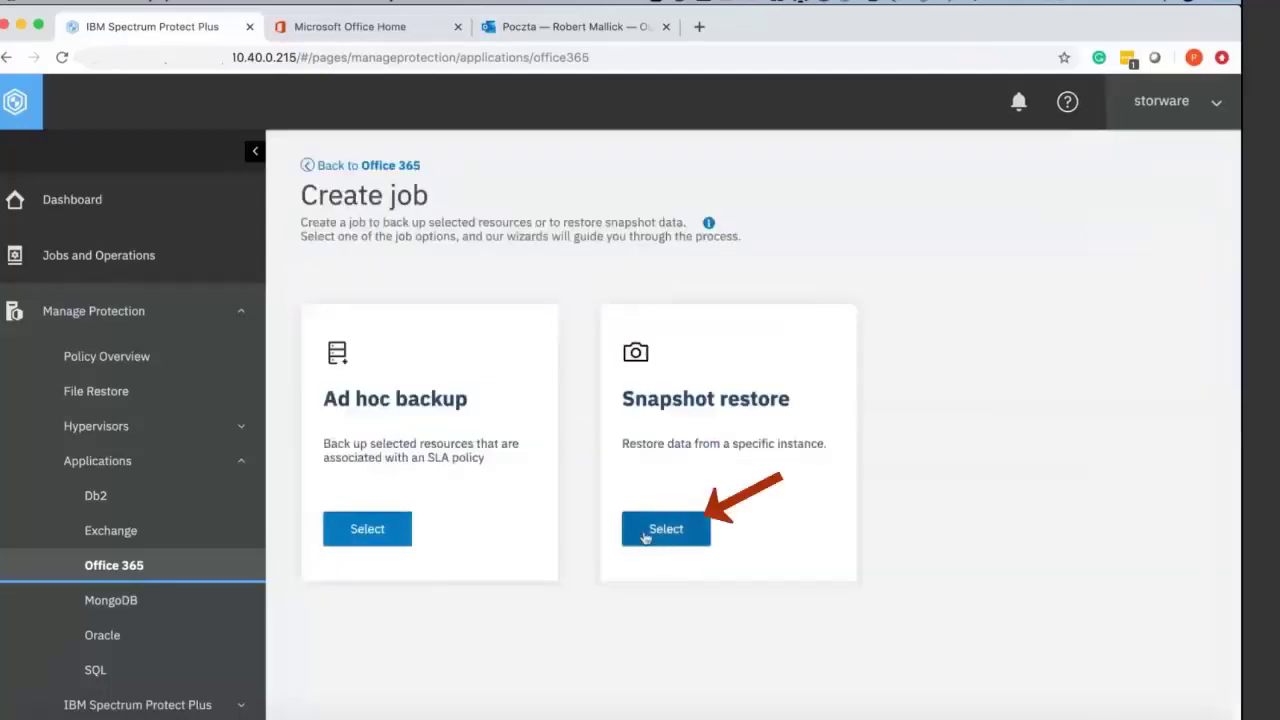
left_click(643, 540)
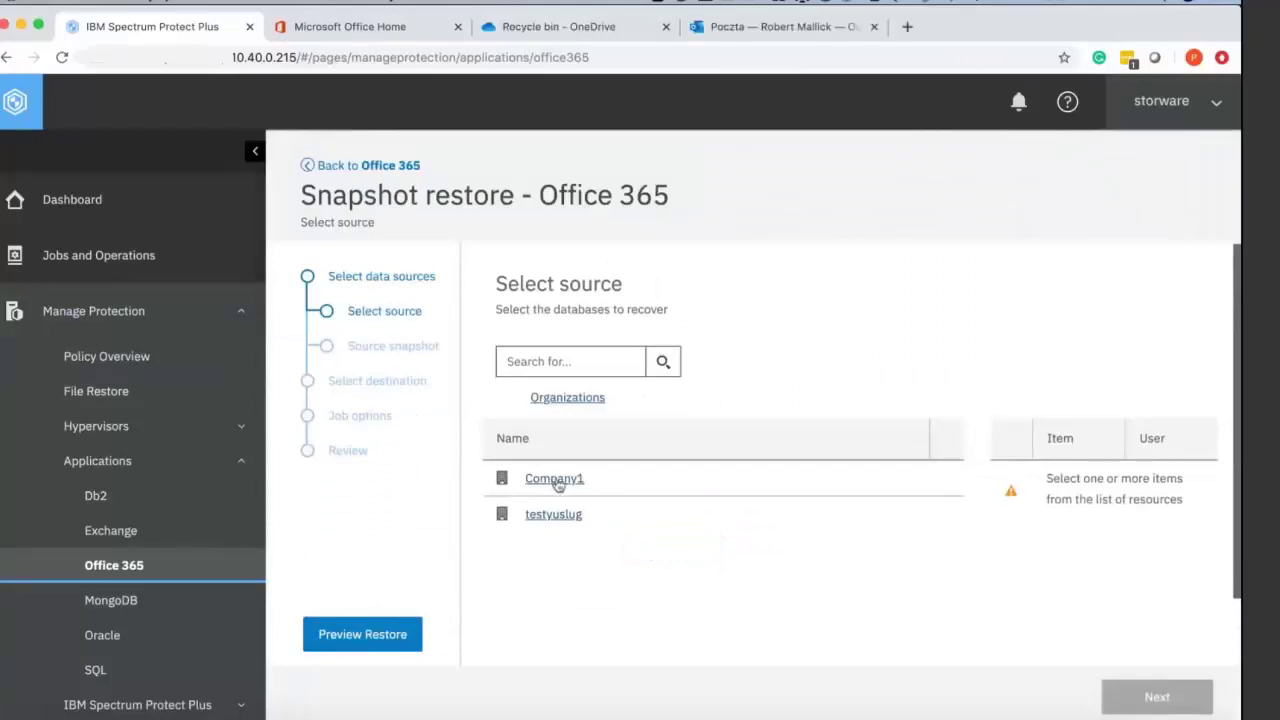
left_click(556, 480)
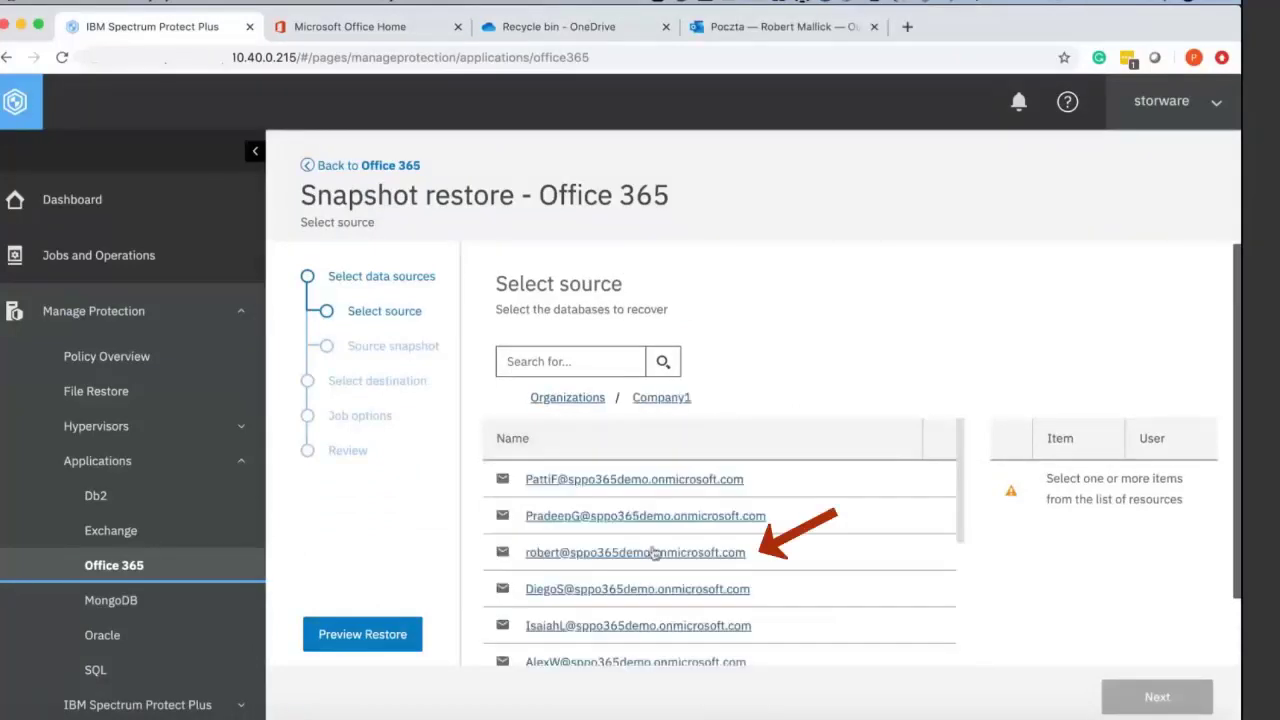
left_click(668, 552)
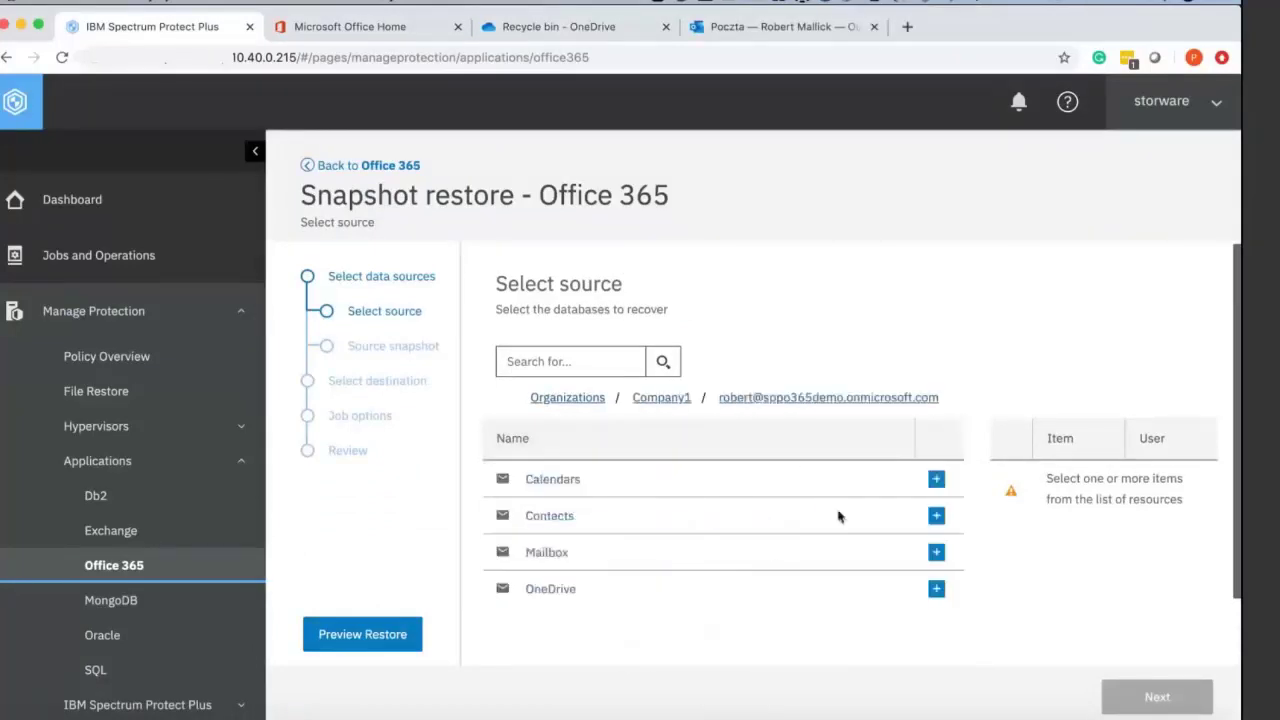
Select only OneDrive as the item to restore.
scroll(815, 525, "down", 1)
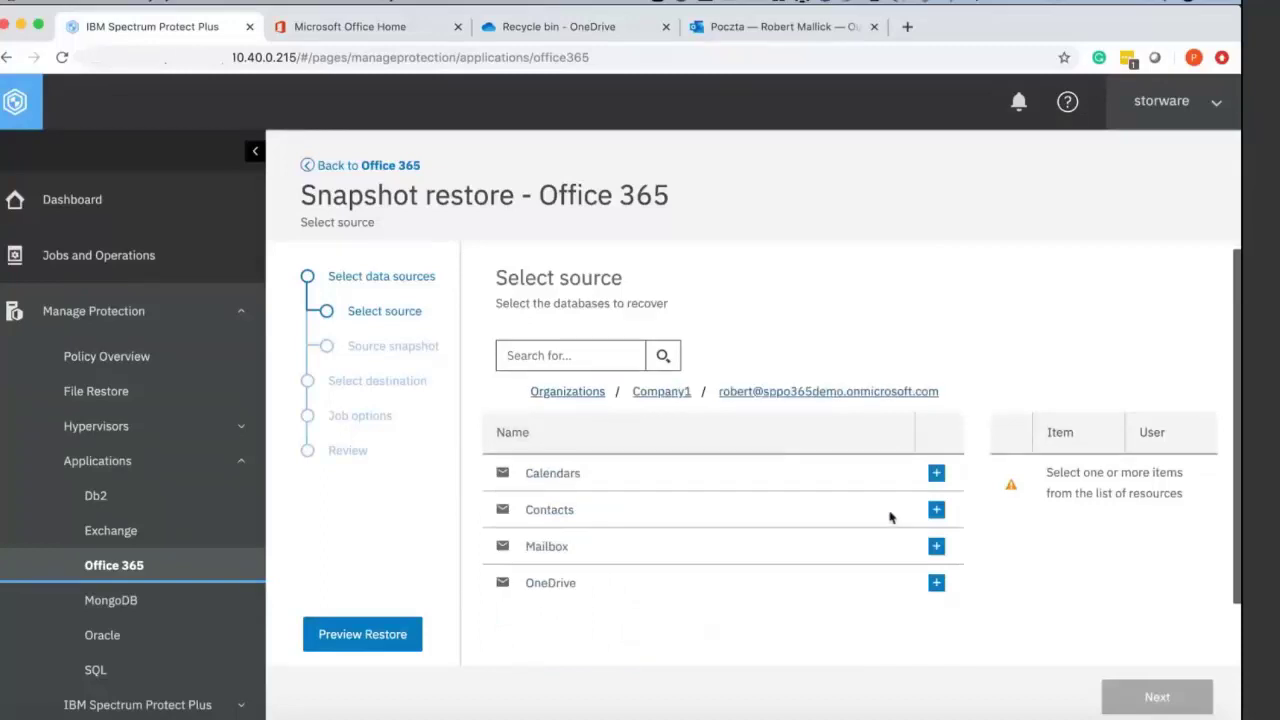
left_click(936, 475)
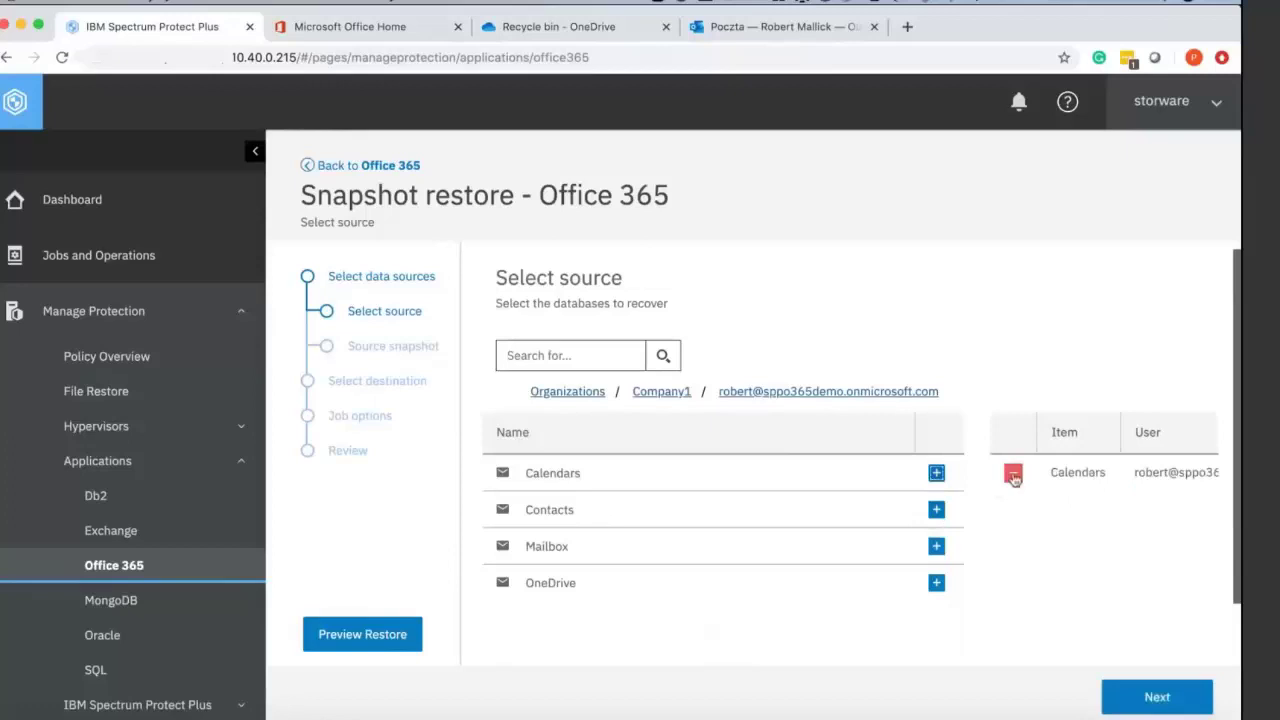
left_click(1011, 478)
left_click(938, 510)
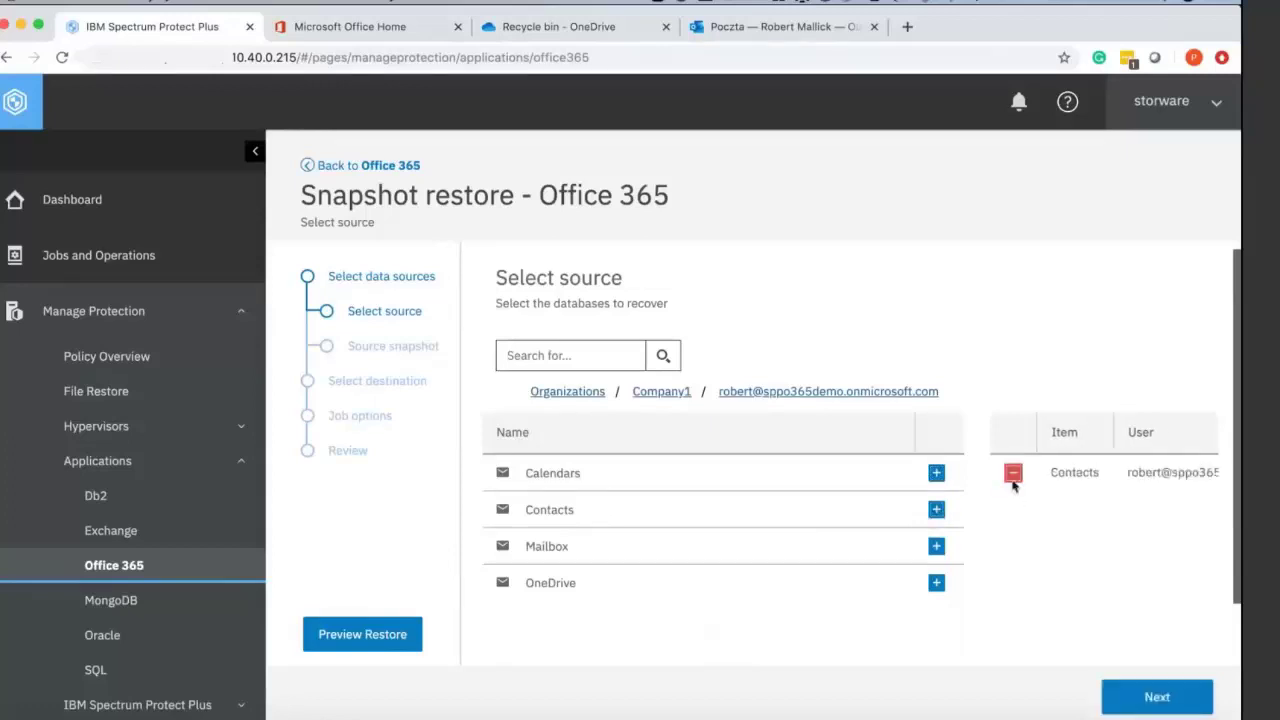
left_click(1013, 474)
left_click(936, 546)
left_click(1012, 476)
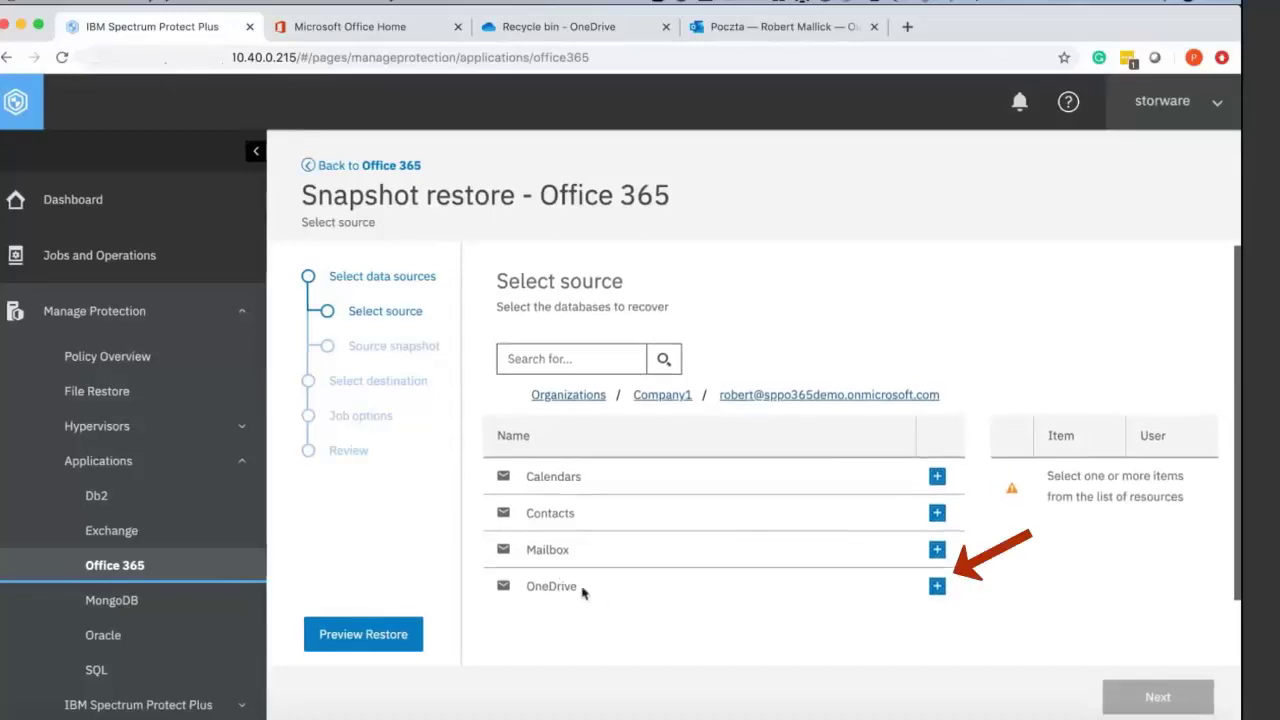
left_click(937, 586)
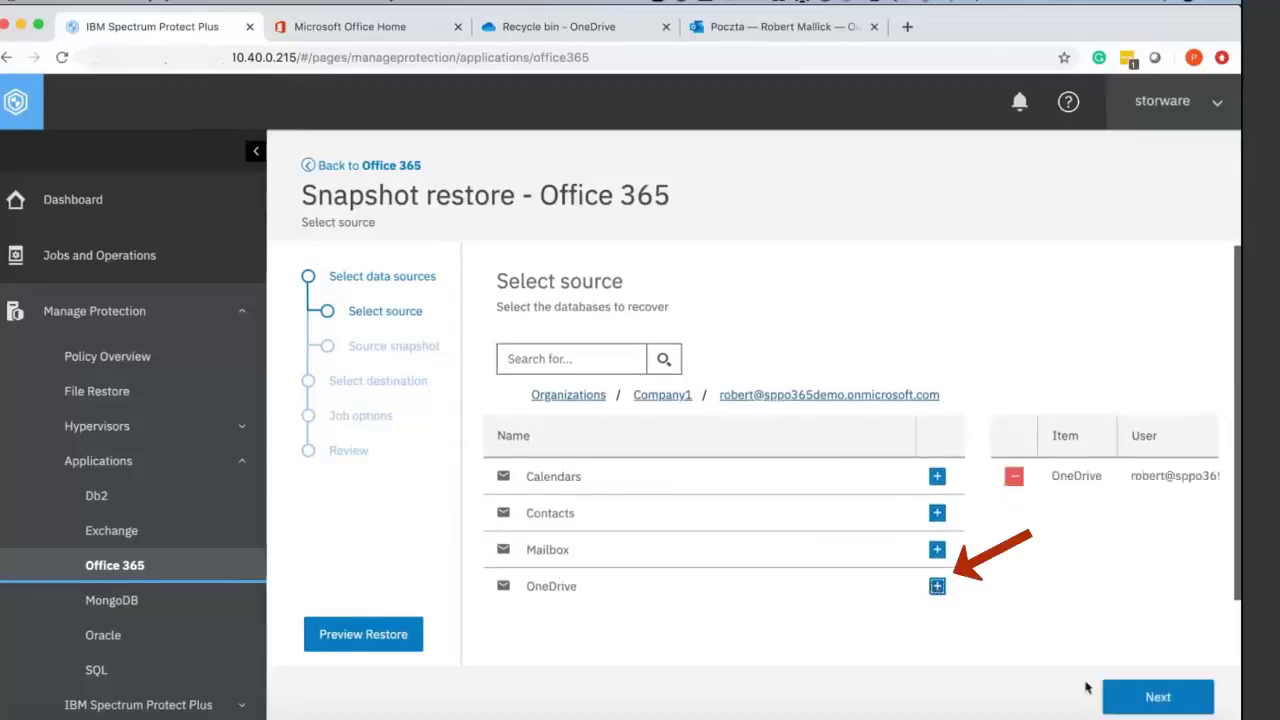
left_click(1125, 696)
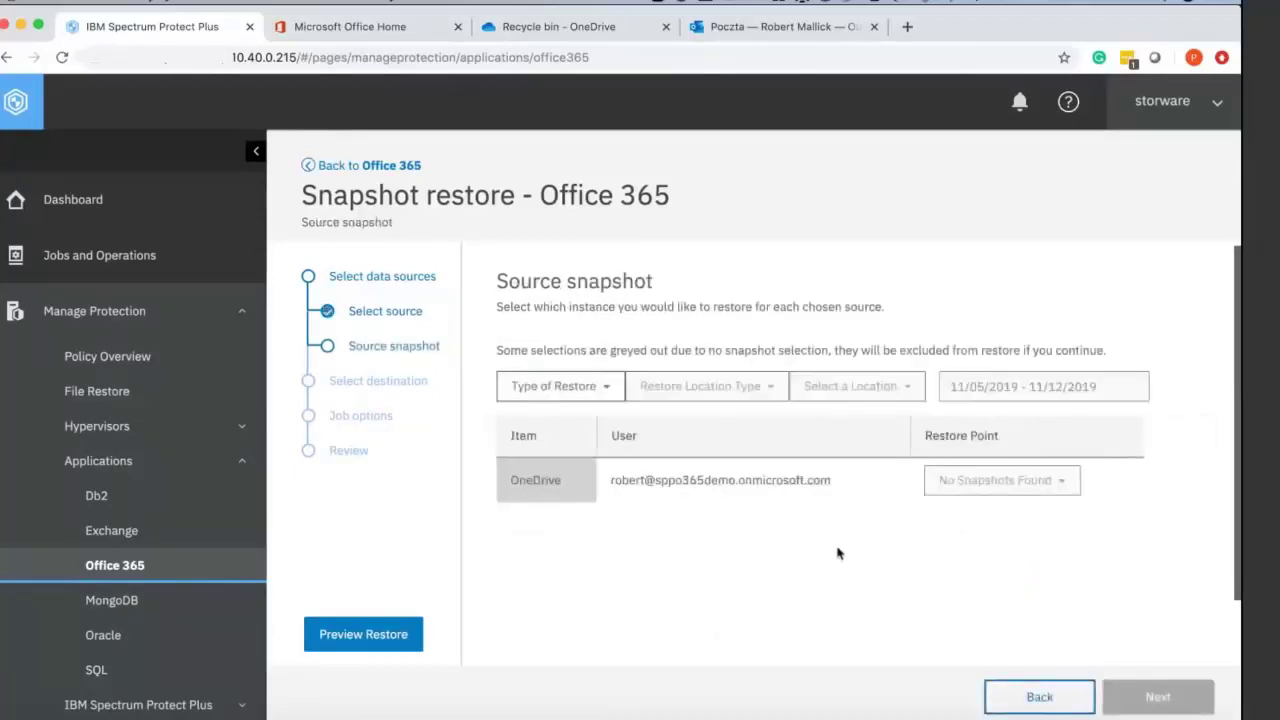
Choose On-Demand: Snapshot restore from the Nov 12, 2019 3:09:45 PM backup.
left_click(596, 398)
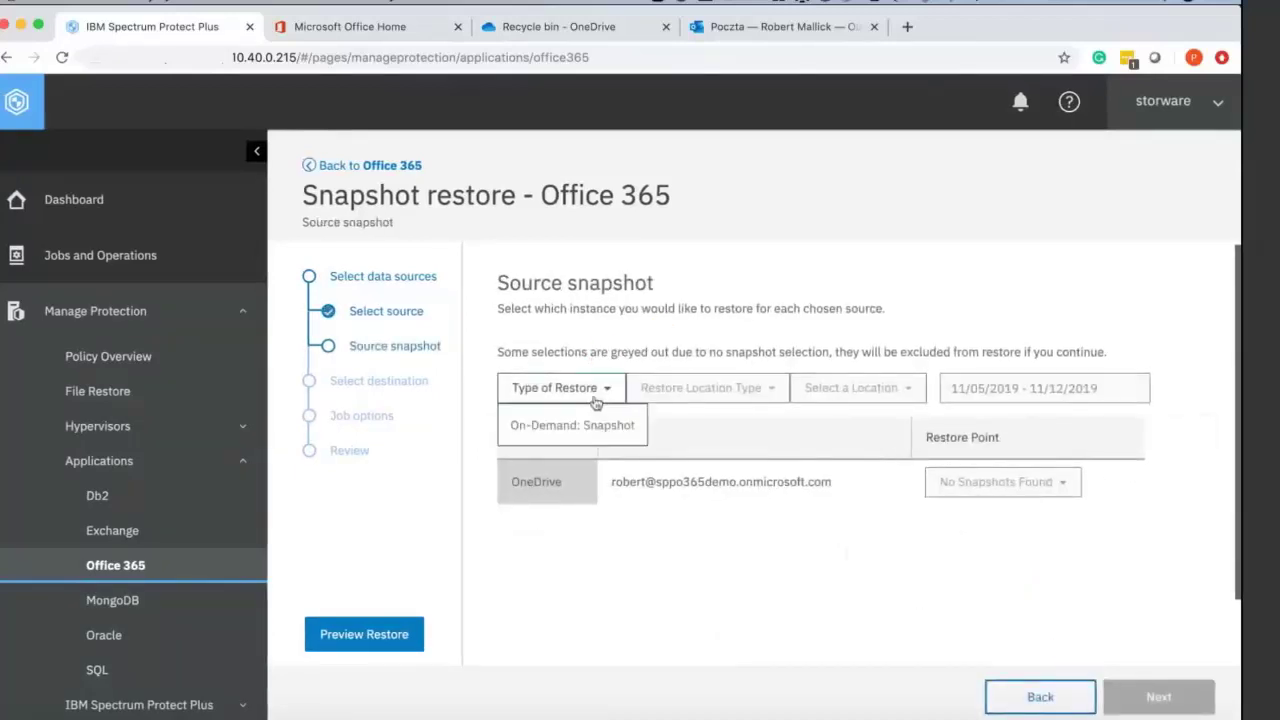
left_click(590, 425)
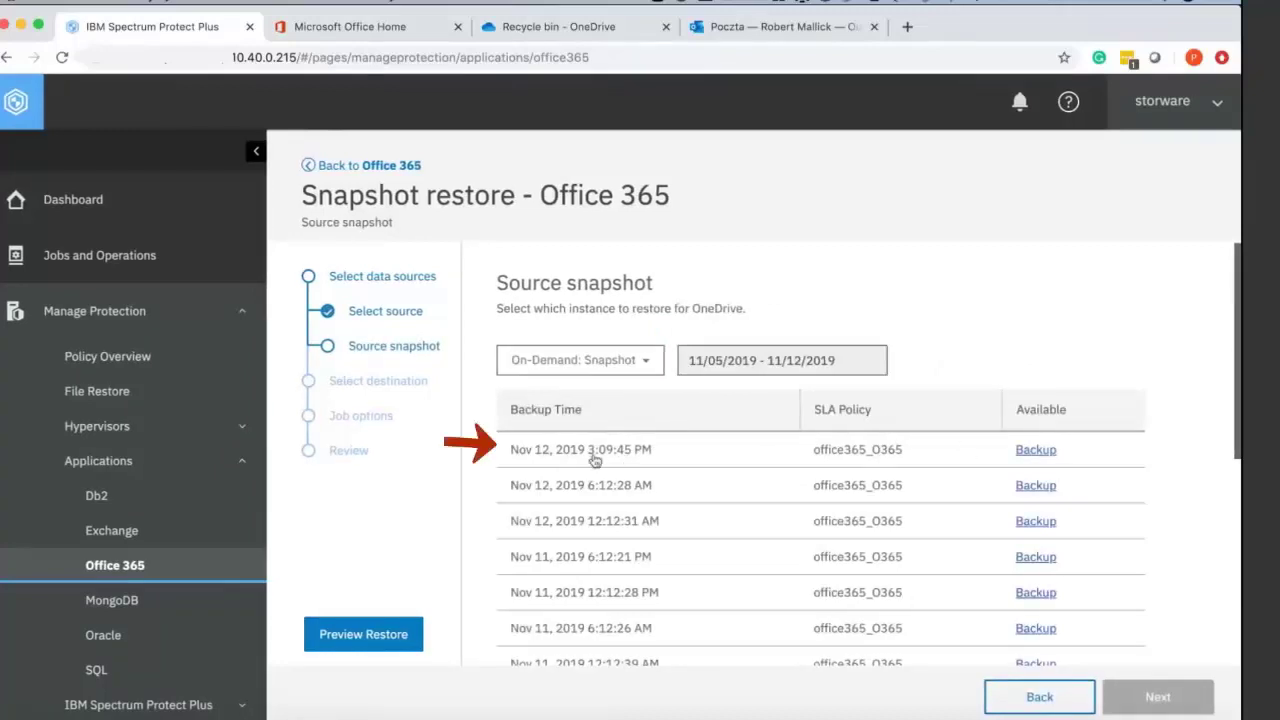
left_click(1026, 452)
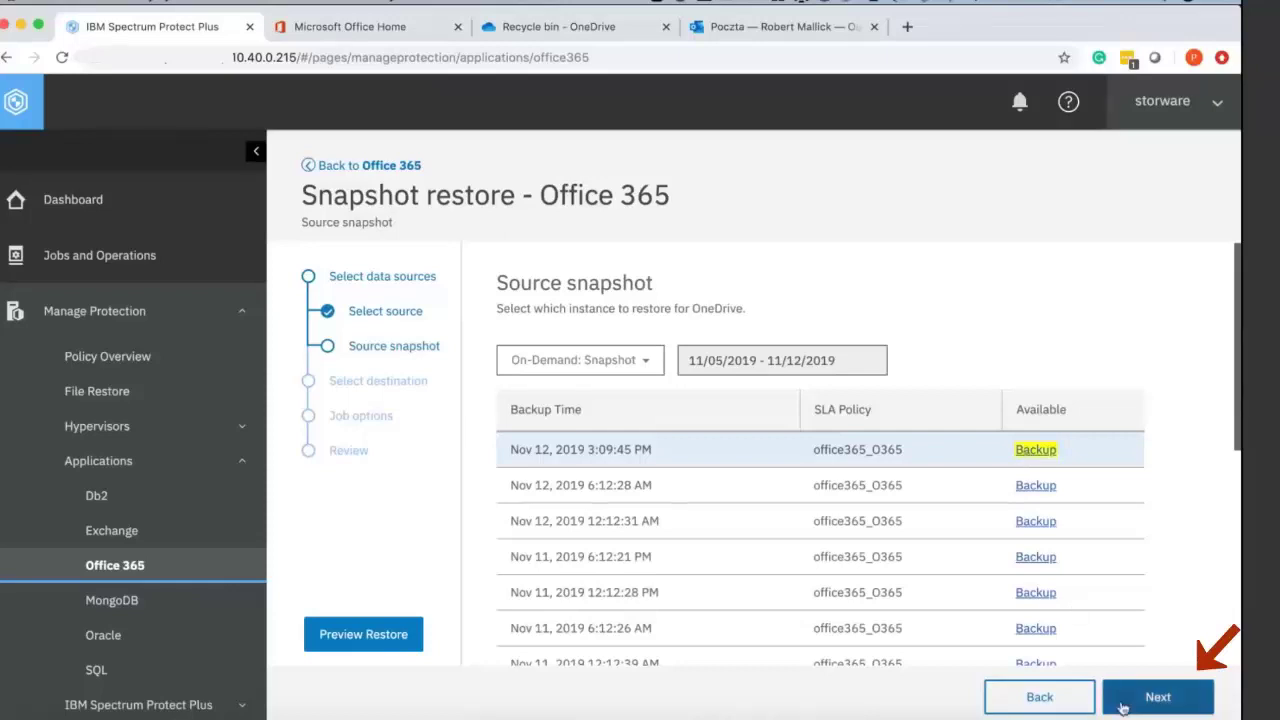
left_click(1152, 695)
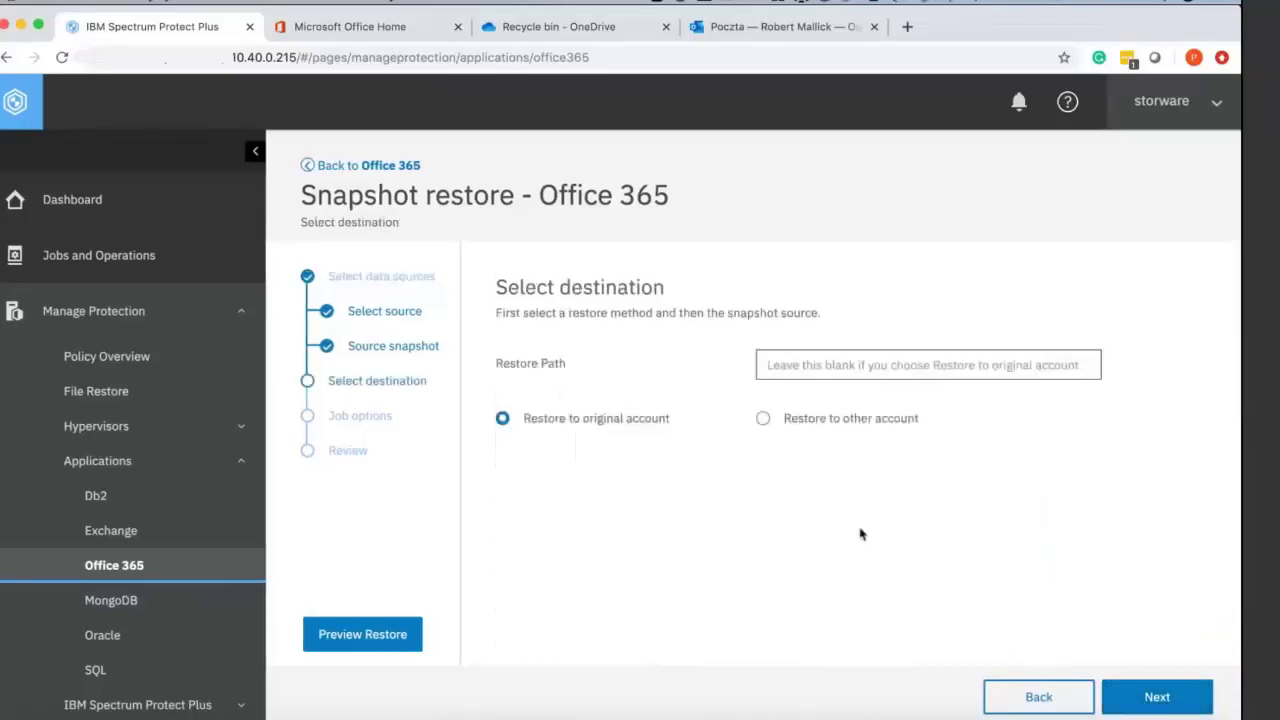
Restore to the original account with one parallel stream and submit the job.
left_click(1121, 707)
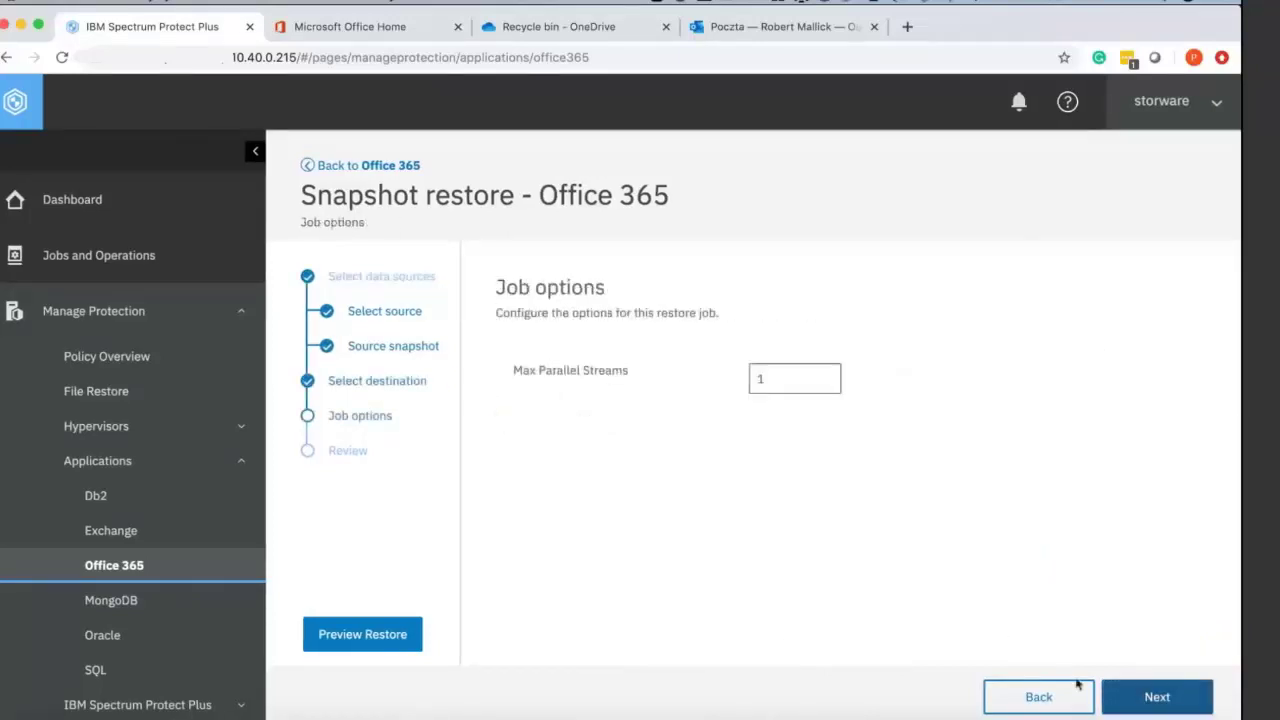
left_click(1145, 703)
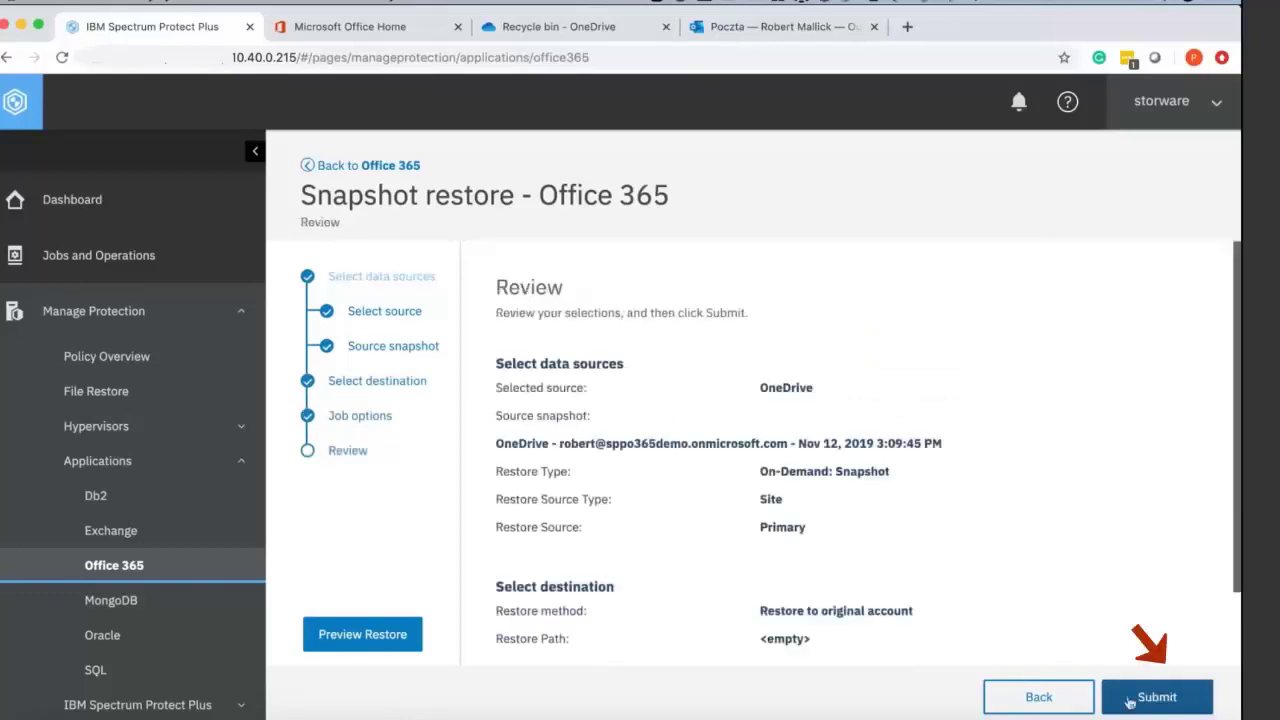
scroll(1047, 642, "down", 1)
scroll(1047, 642, "down", 1)
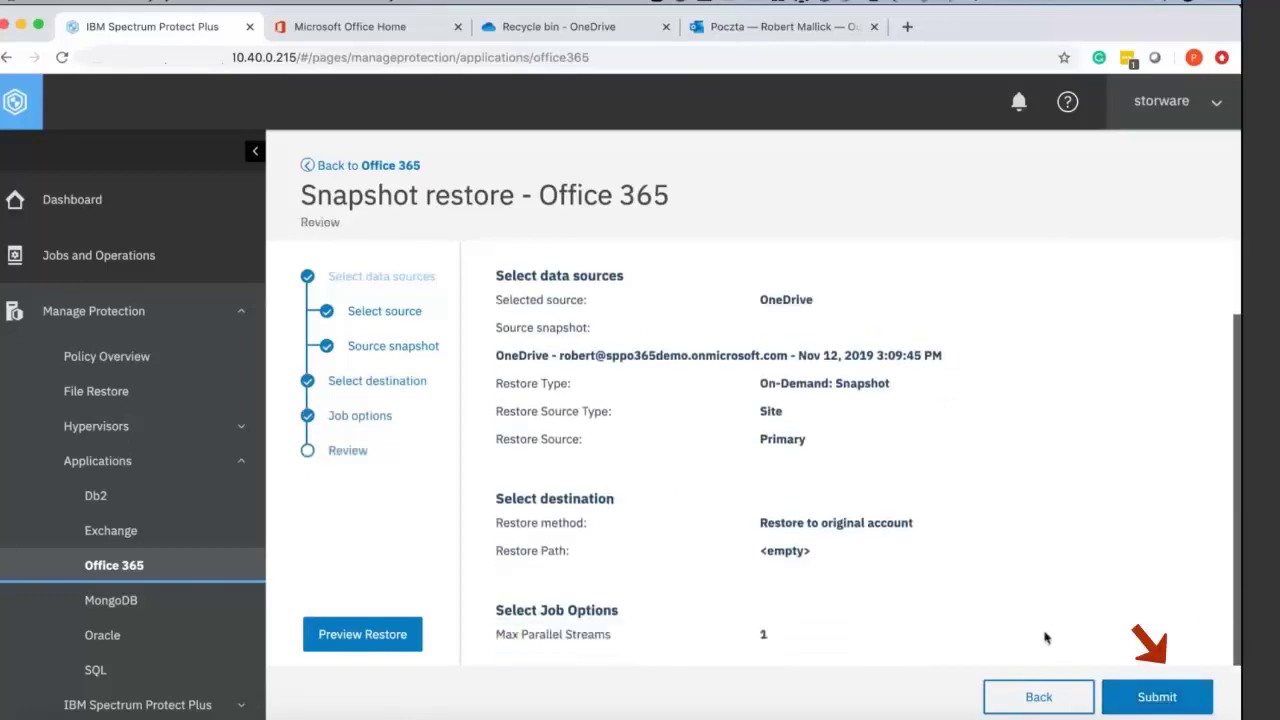
scroll(1045, 638, "up", 2)
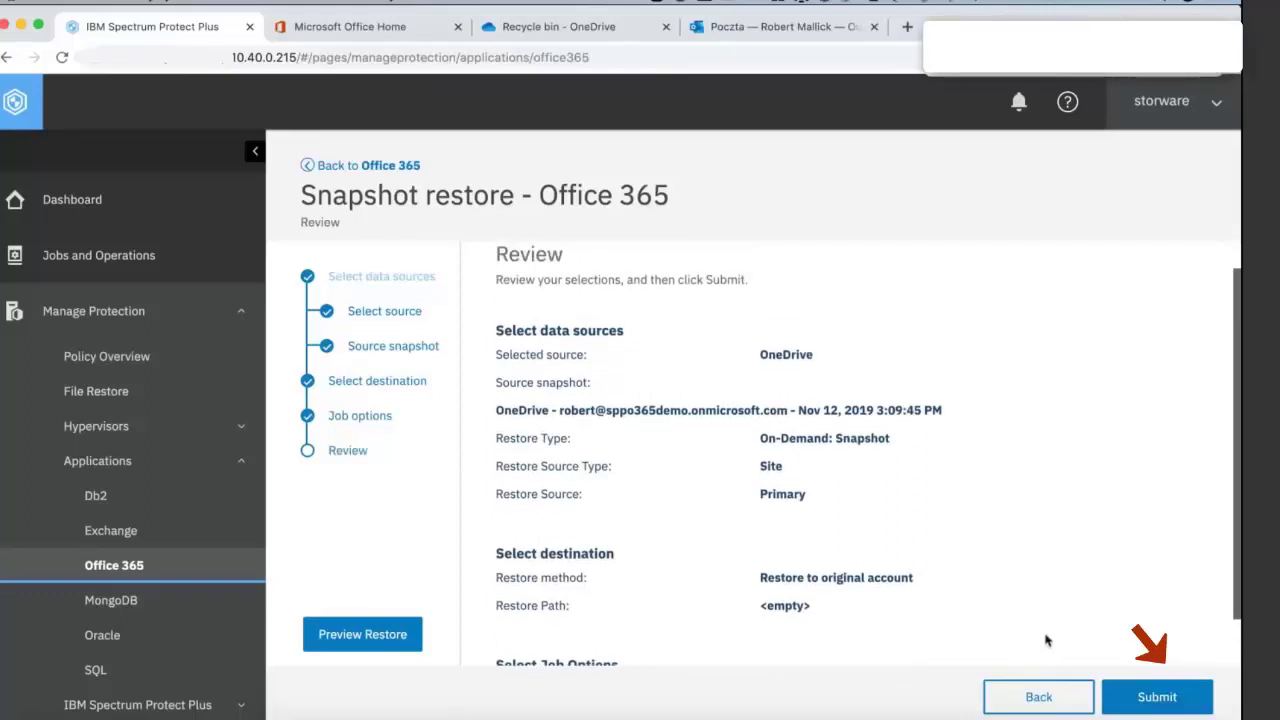
left_click(1152, 697)
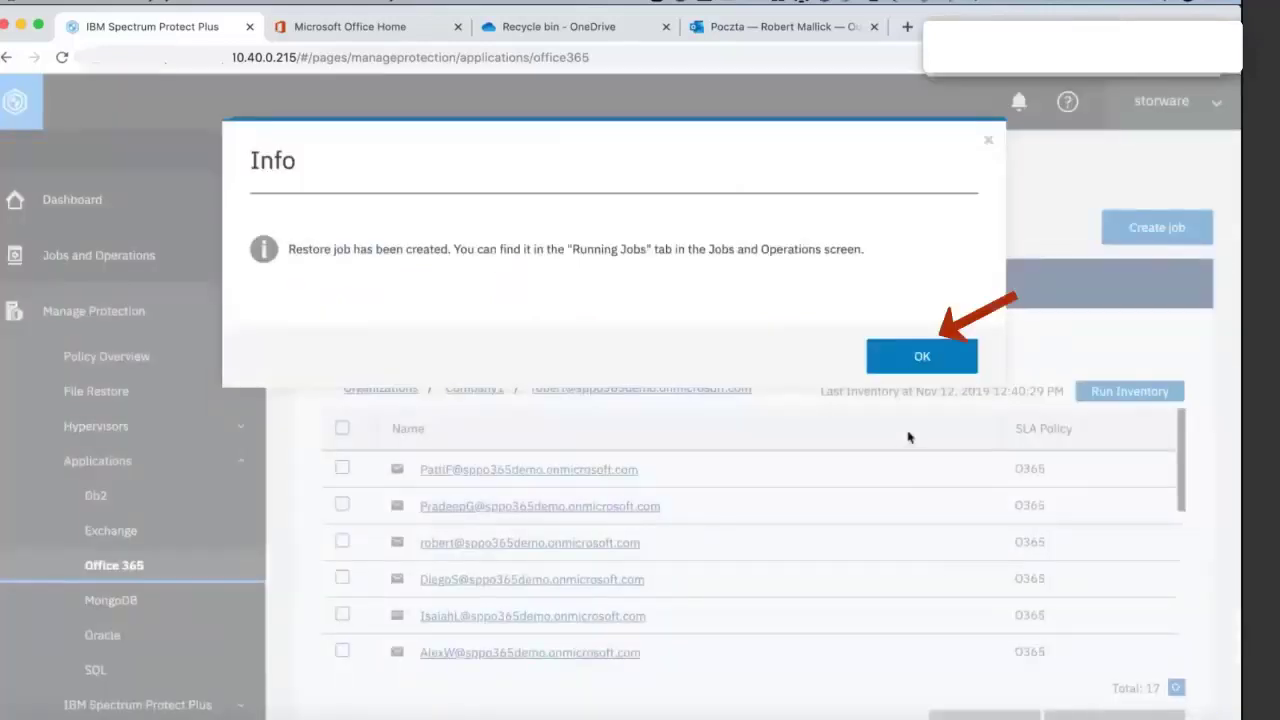
Open the running onDemandRestore job and its log from the Dashboard.
left_click(920, 356)
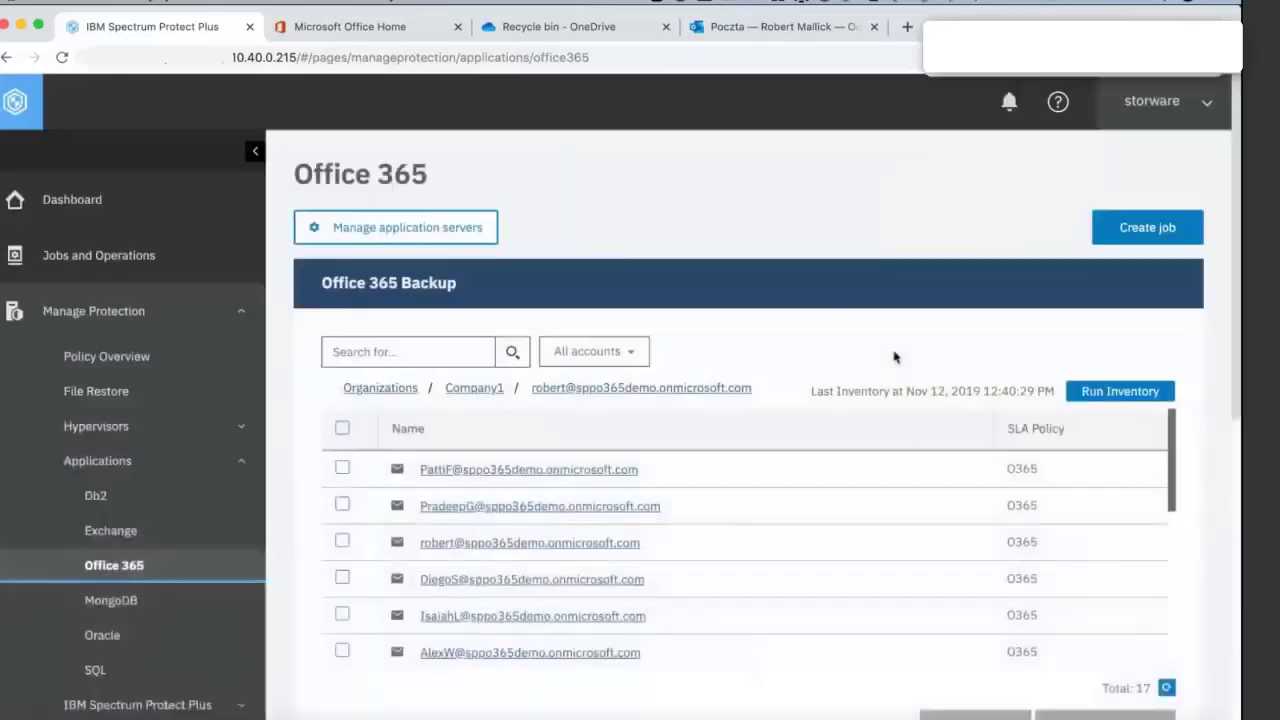
left_click(75, 199)
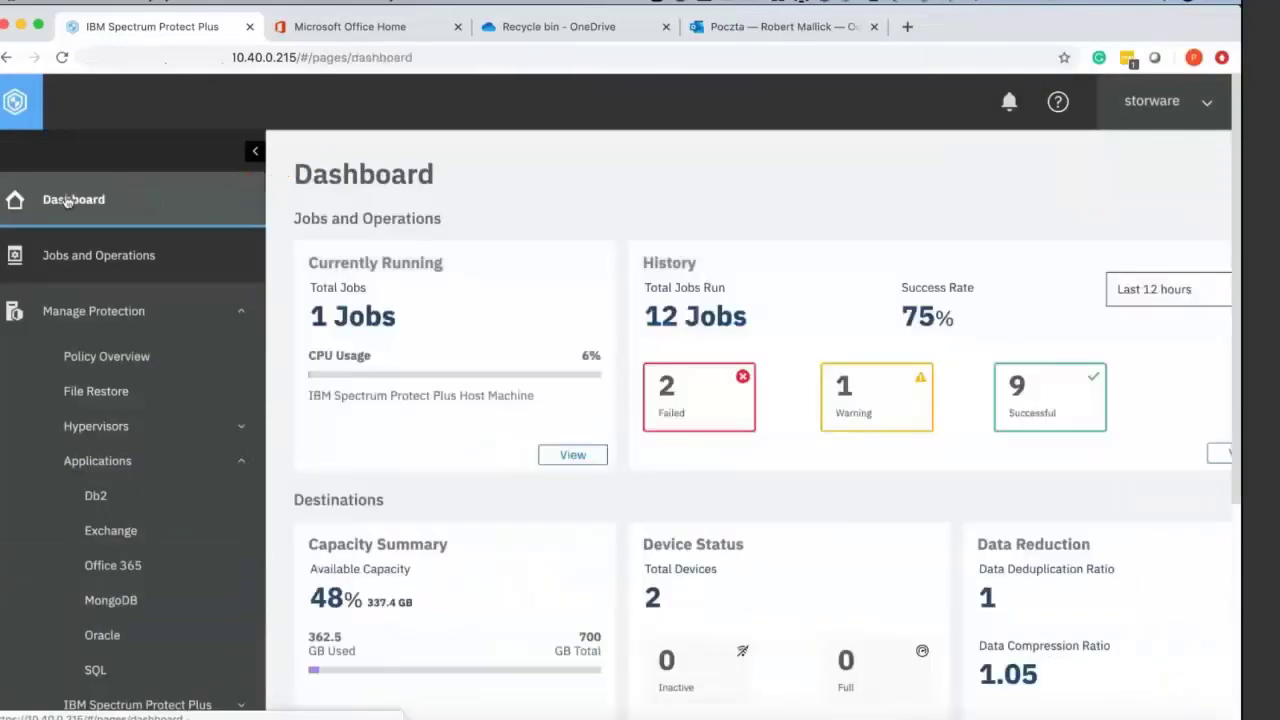
scroll(438, 436, "down", 3)
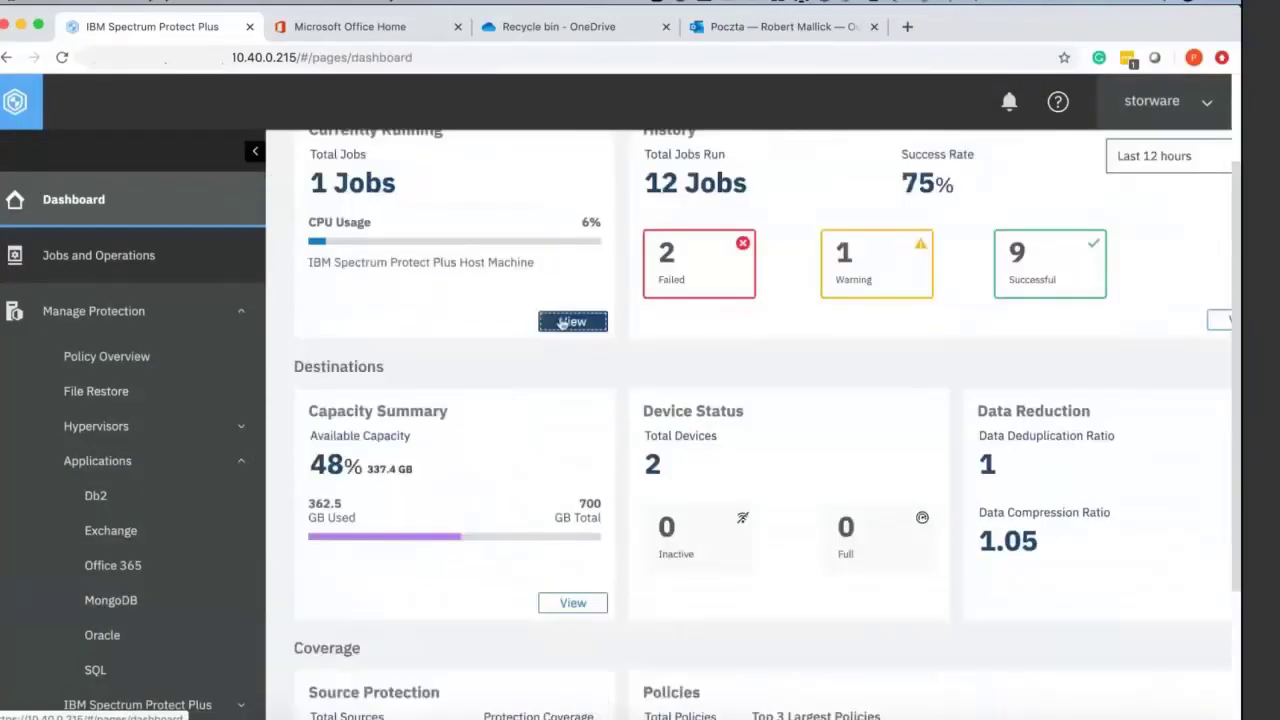
left_click(568, 321)
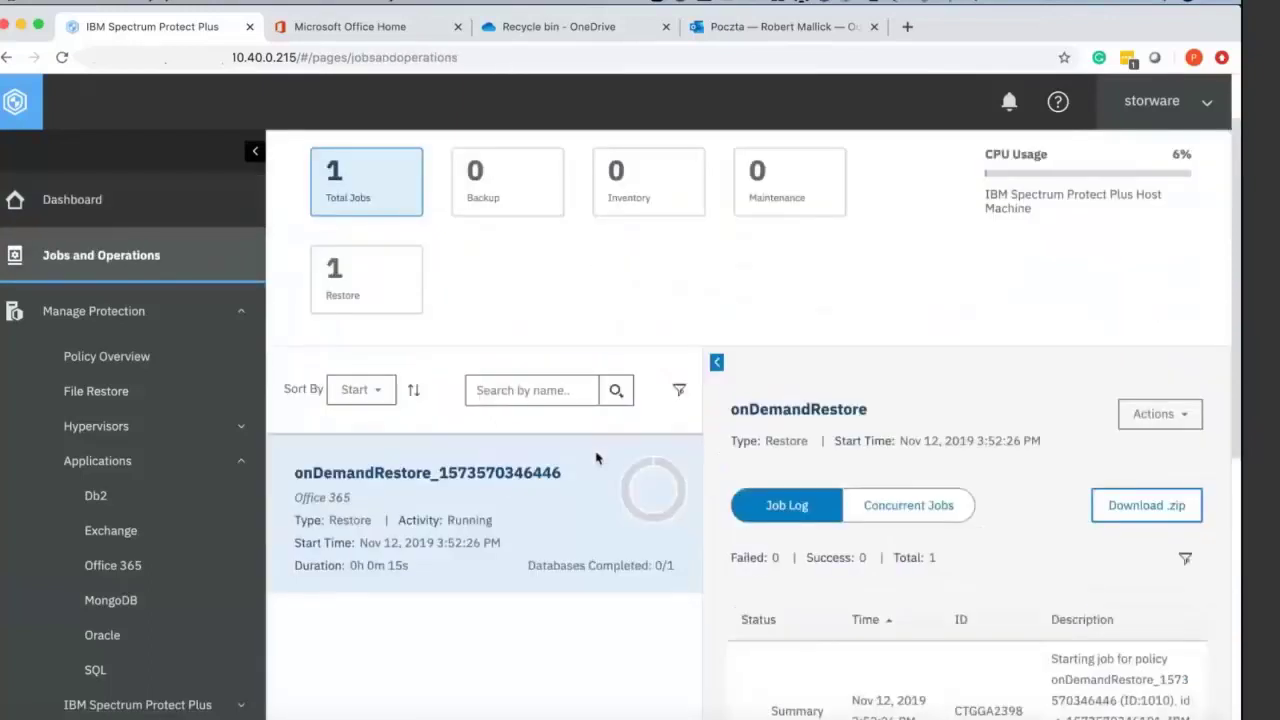
scroll(596, 458, "down", 3)
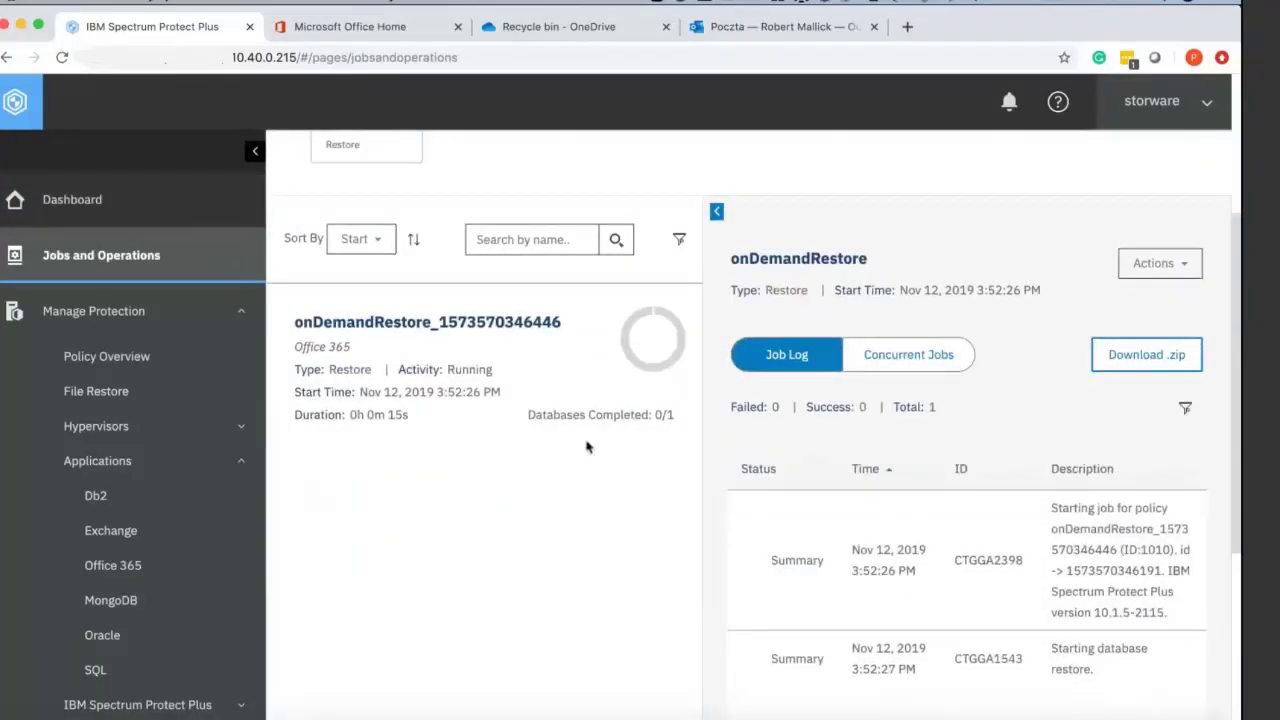
scroll(600, 465, "down", 1)
scroll(609, 483, "down", 1)
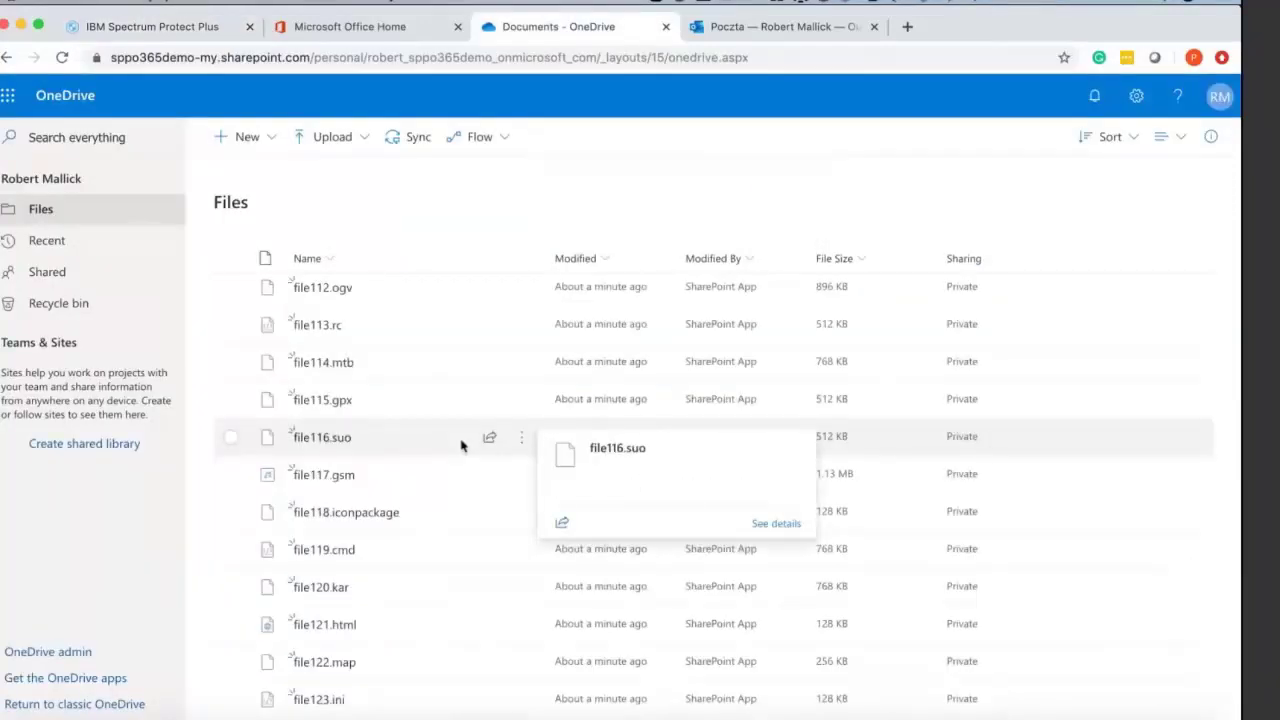
Verify OneDrive's restored files run through file200, then return to the restore job log.
scroll(461, 445, "down", 10)
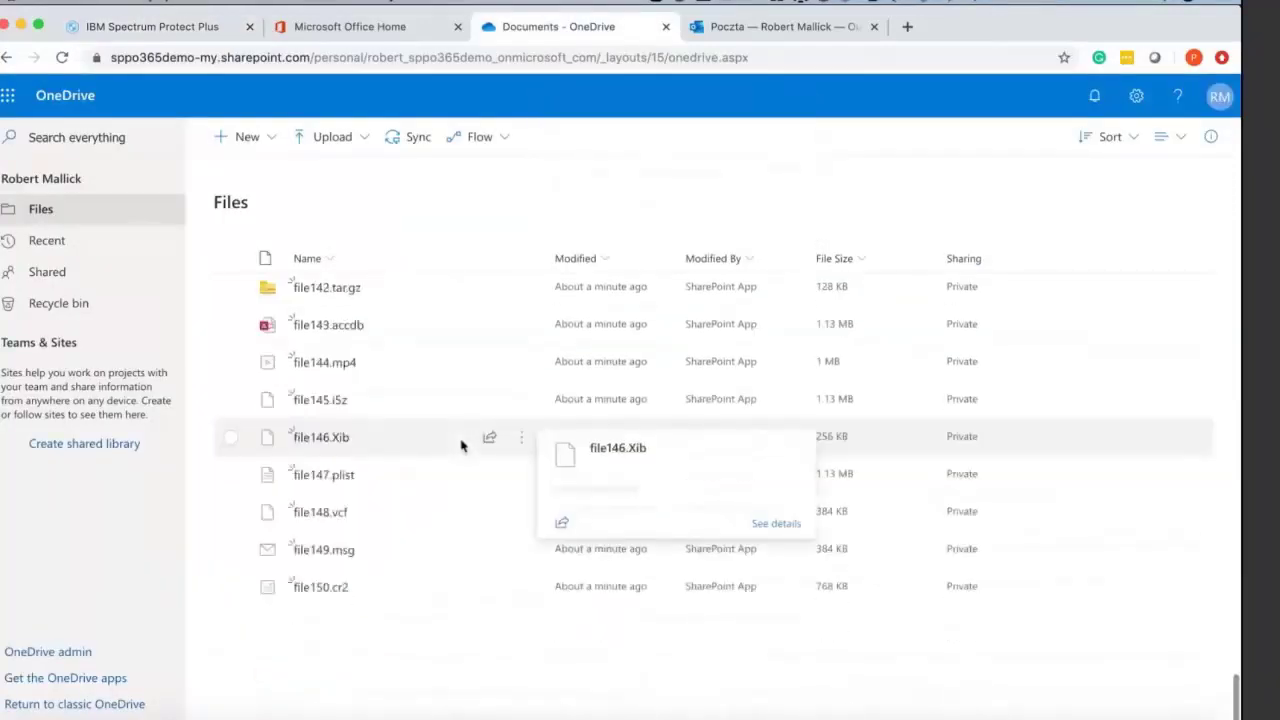
scroll(461, 445, "down", 3)
scroll(461, 445, "down", 10)
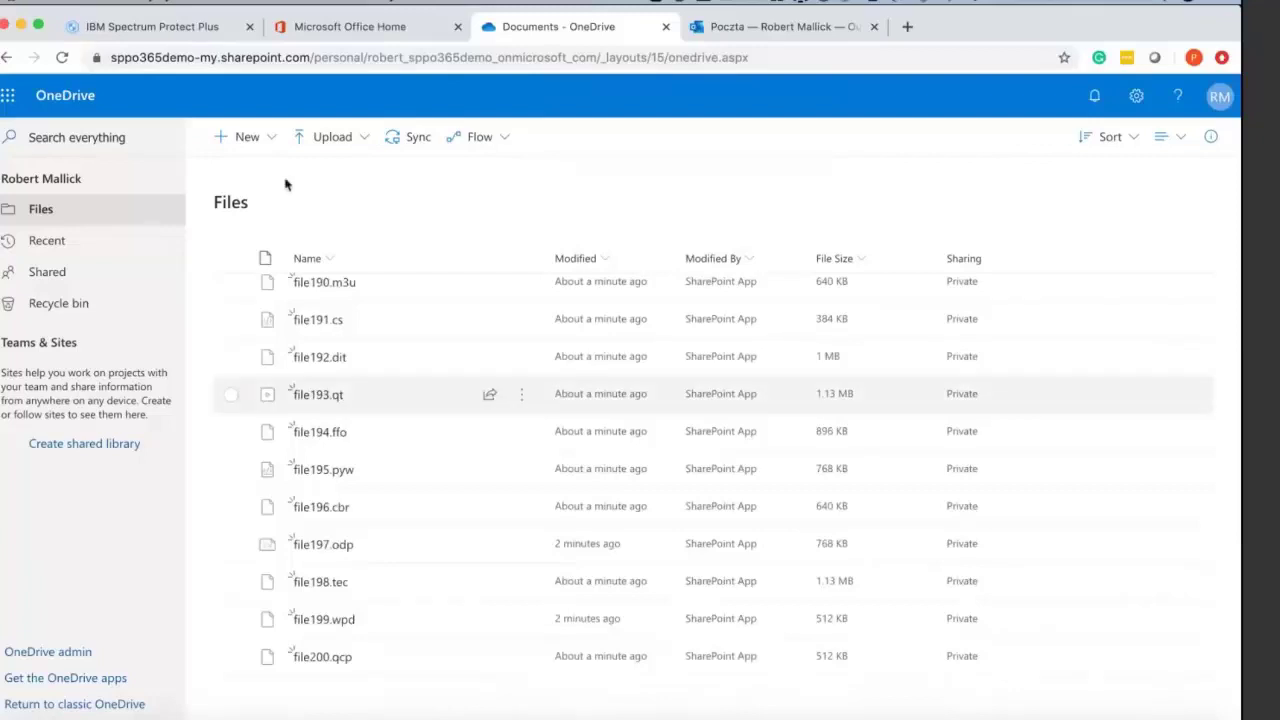
scroll(386, 363, "up", 10)
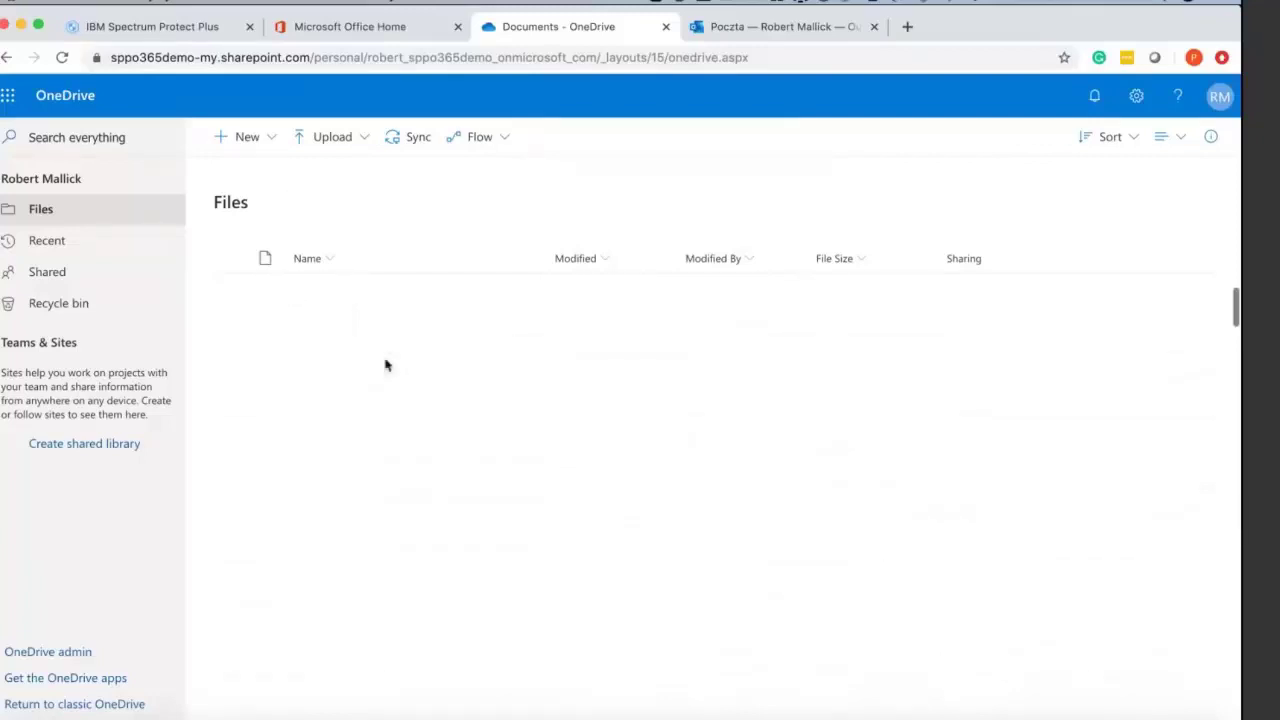
left_click(152, 26)
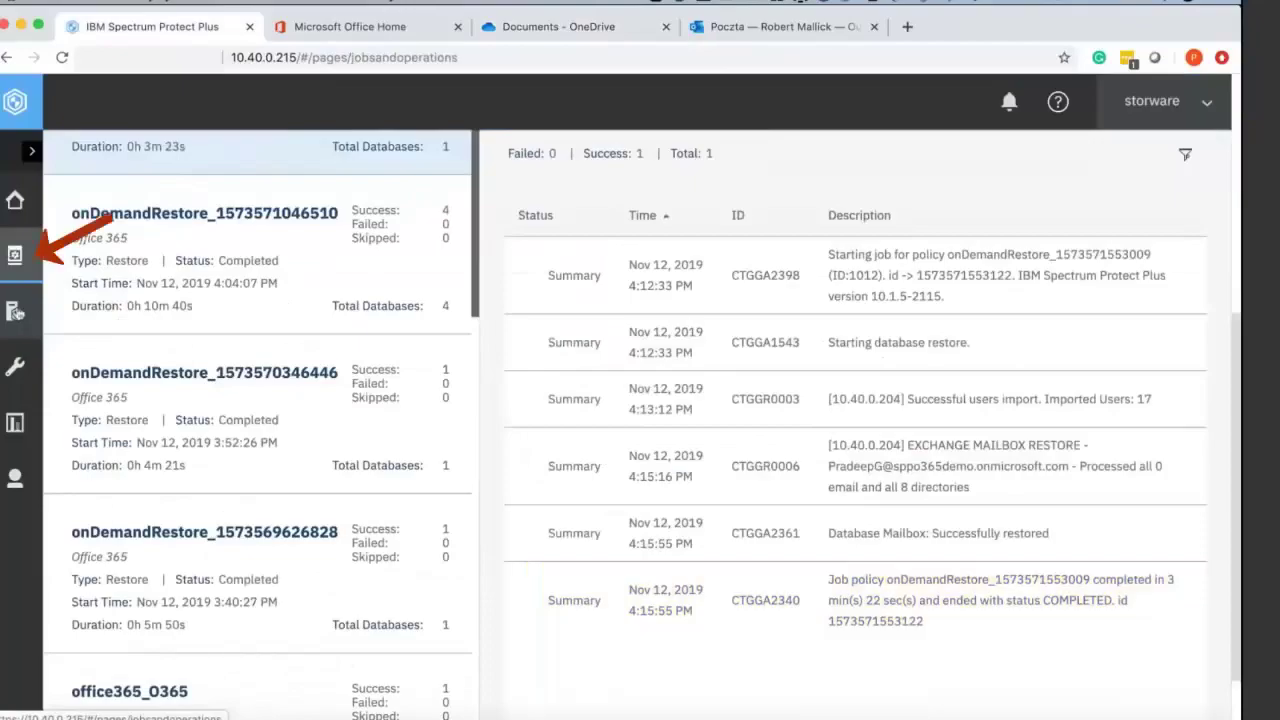
Create an Office 365 snapshot restore job selecting the third Company1 user's Mailbox.
left_click(16, 312)
left_click(136, 436)
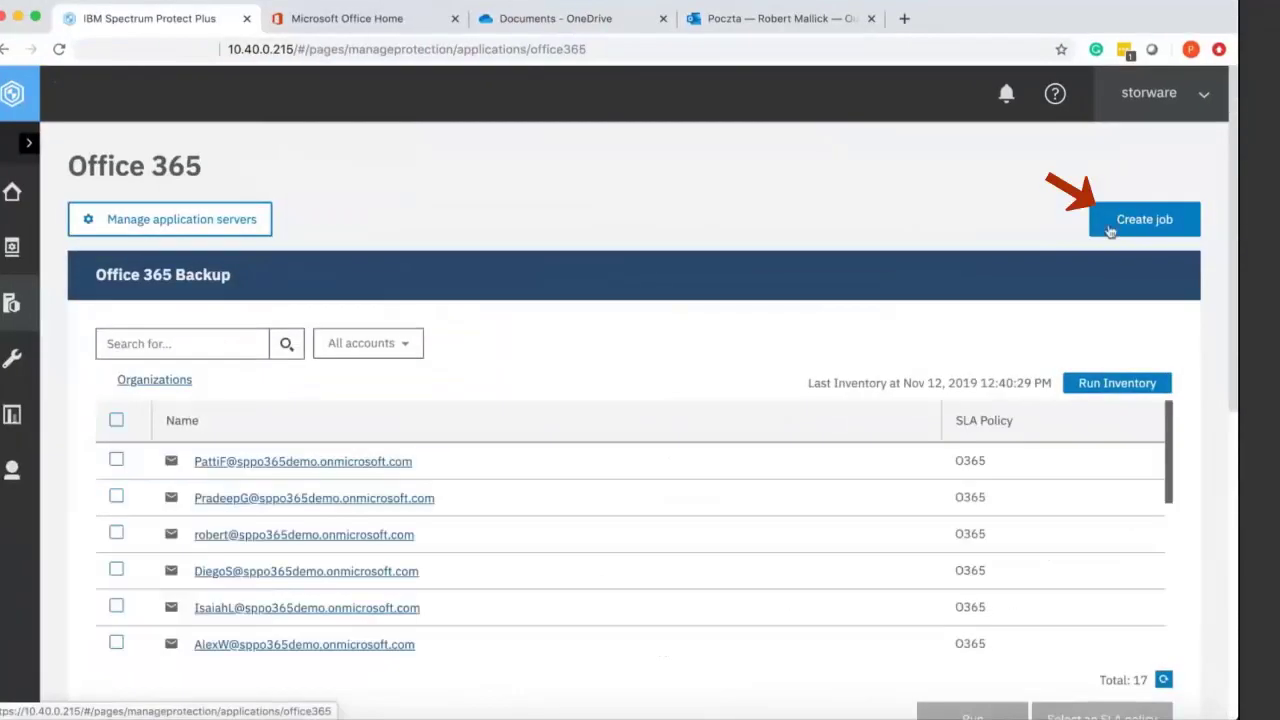
left_click(1108, 231)
left_click(416, 517)
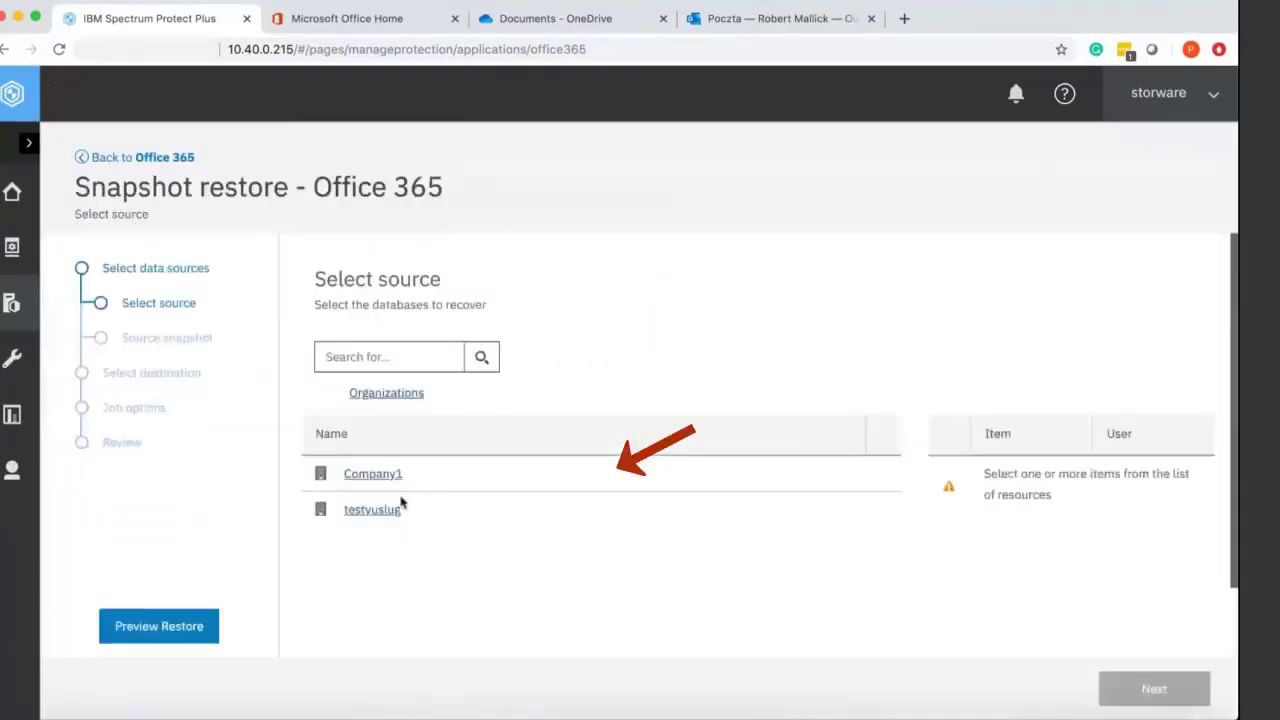
left_click(374, 476)
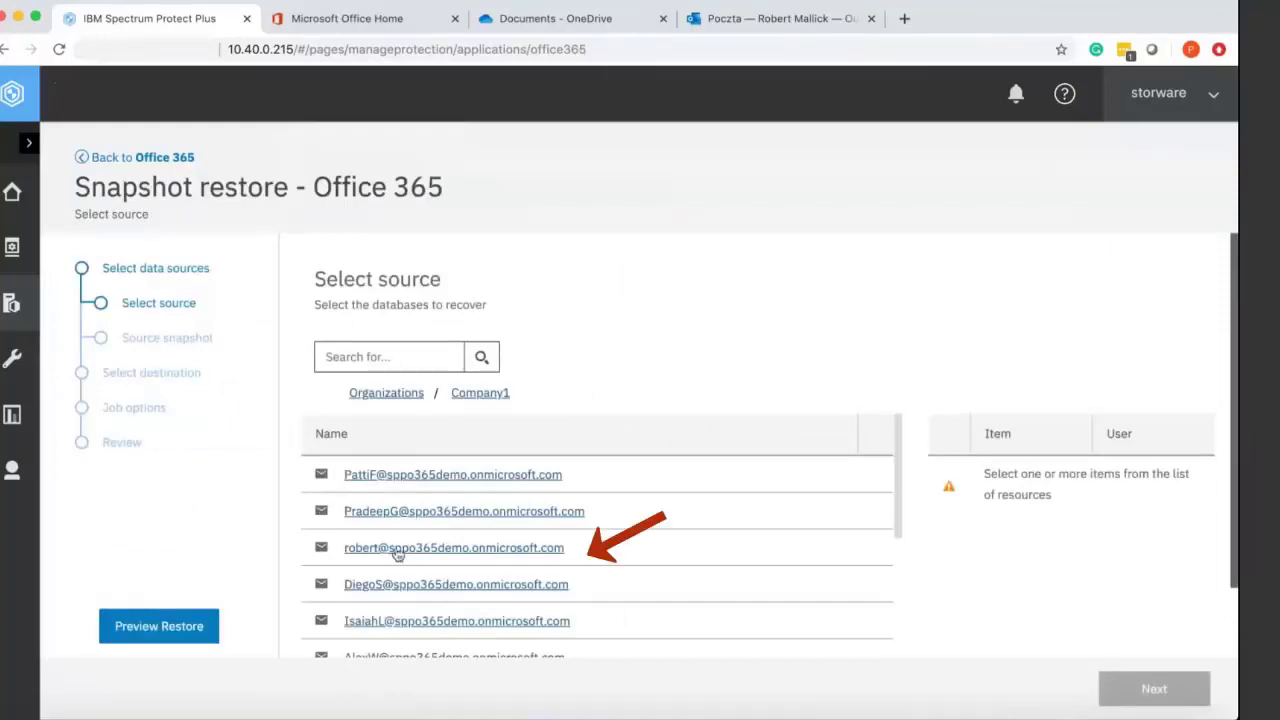
left_click(397, 549)
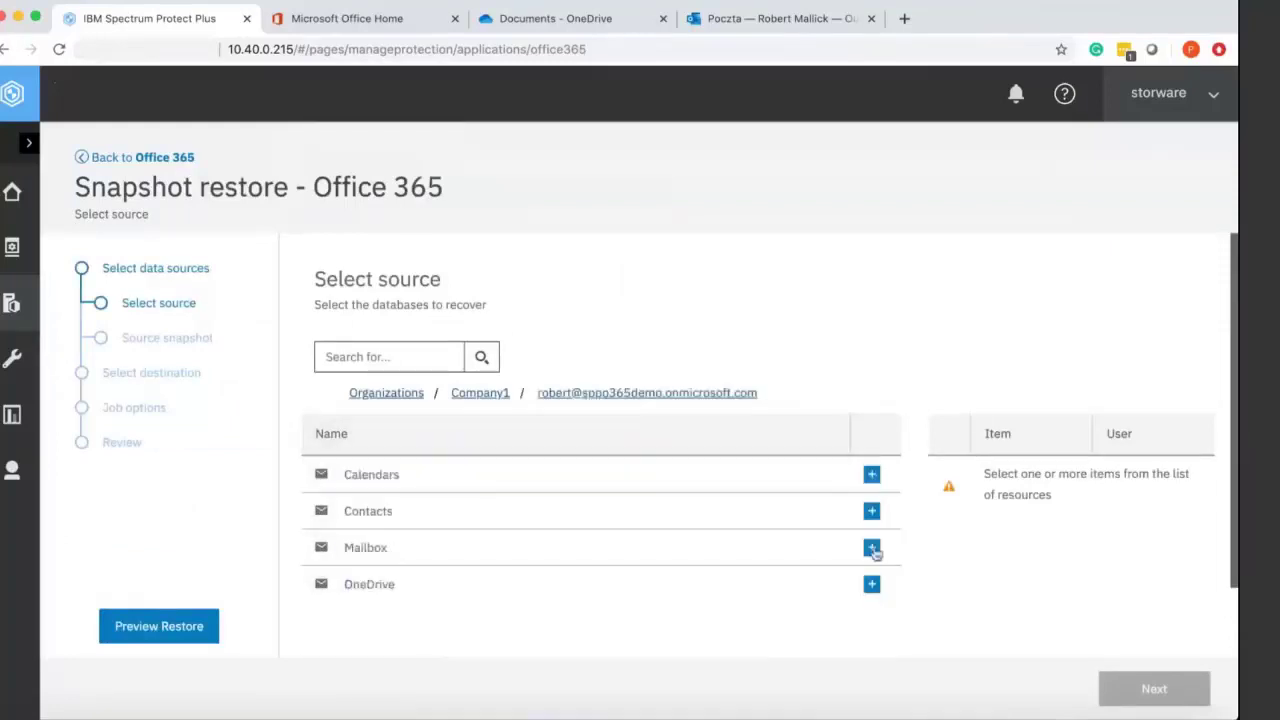
left_click(872, 548)
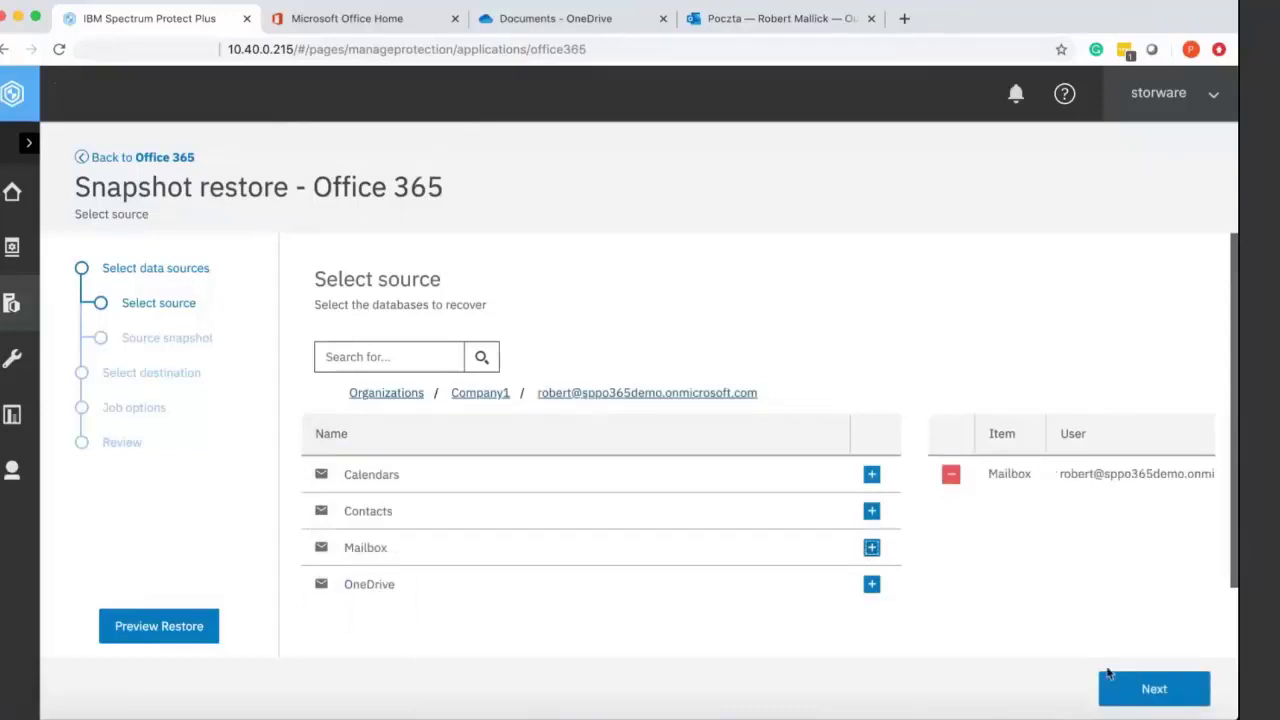
Choose On-Demand: Snapshot restore from the newest Nov 12, 3:30:02 PM backup.
left_click(1152, 689)
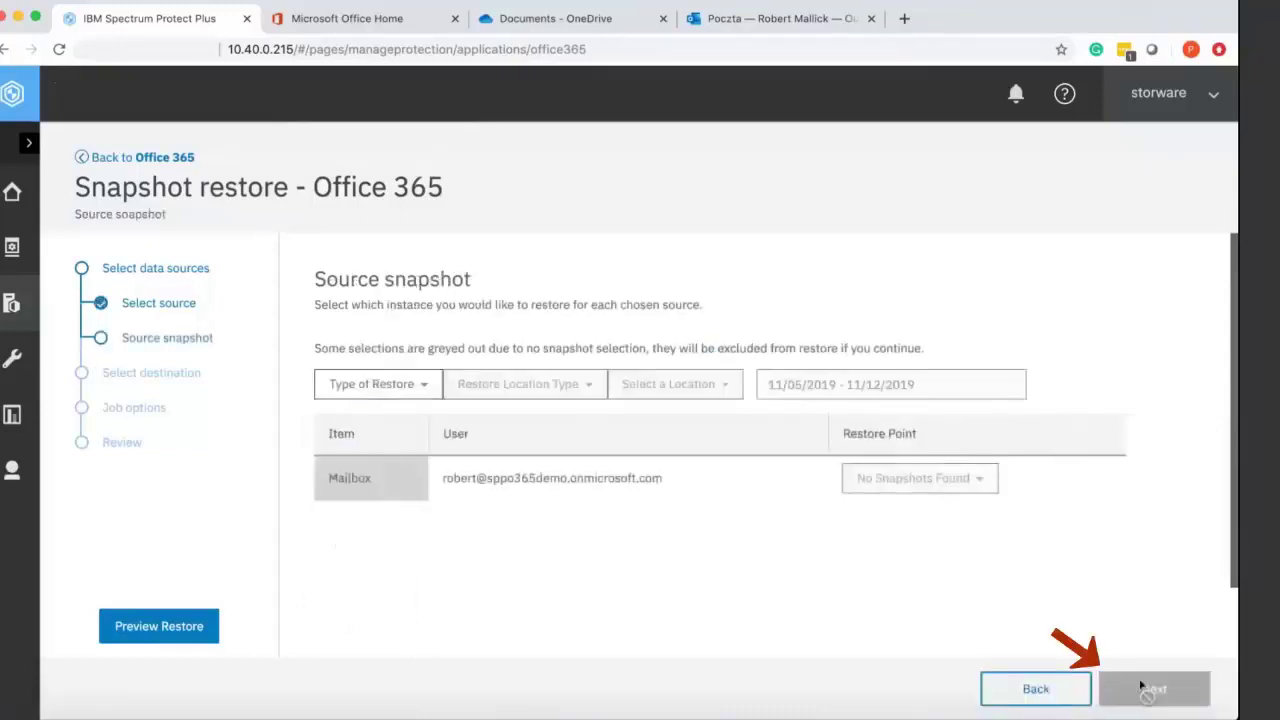
left_click(399, 388)
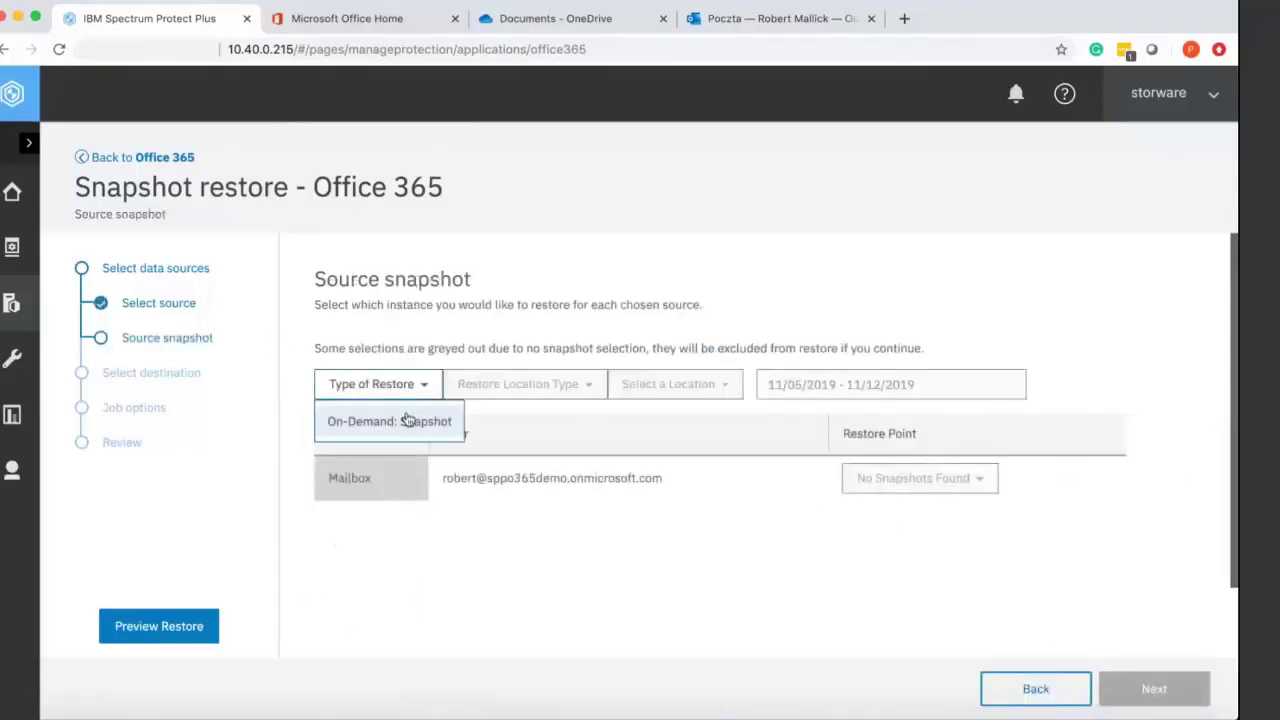
left_click(407, 421)
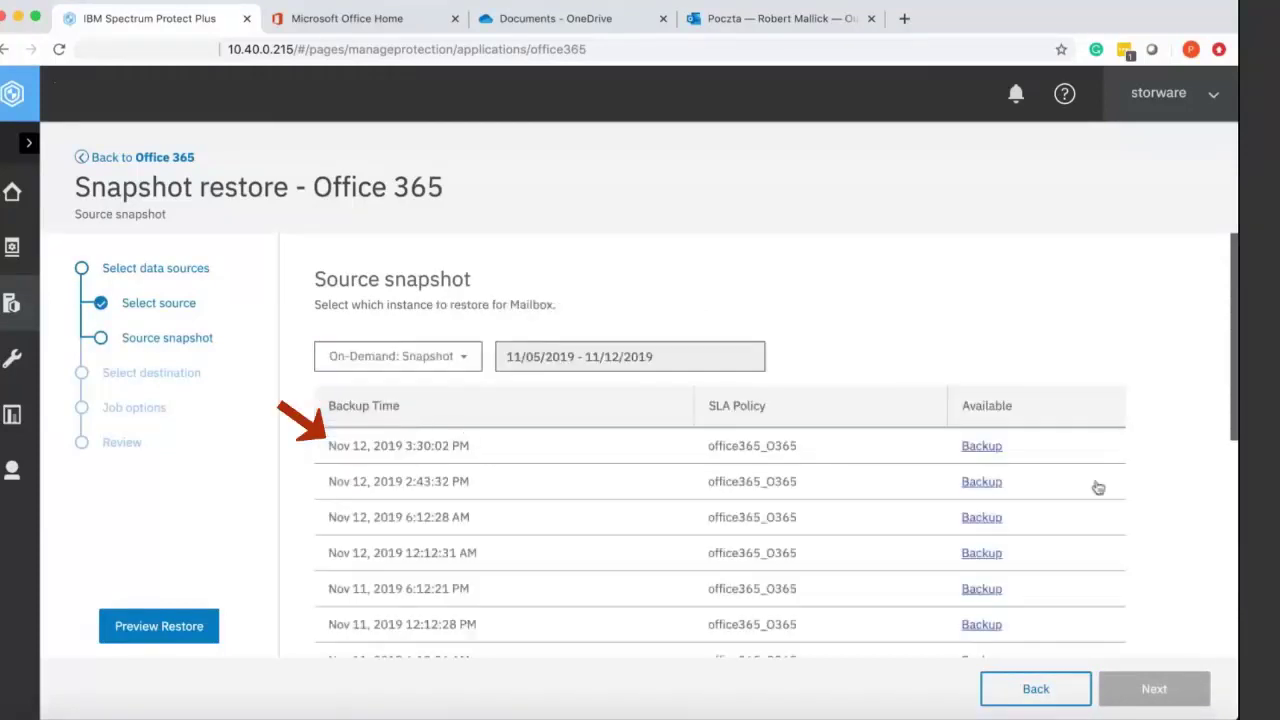
left_click(965, 450)
Restore to another account: tenant Company1, second user as the target.
left_click(1154, 688)
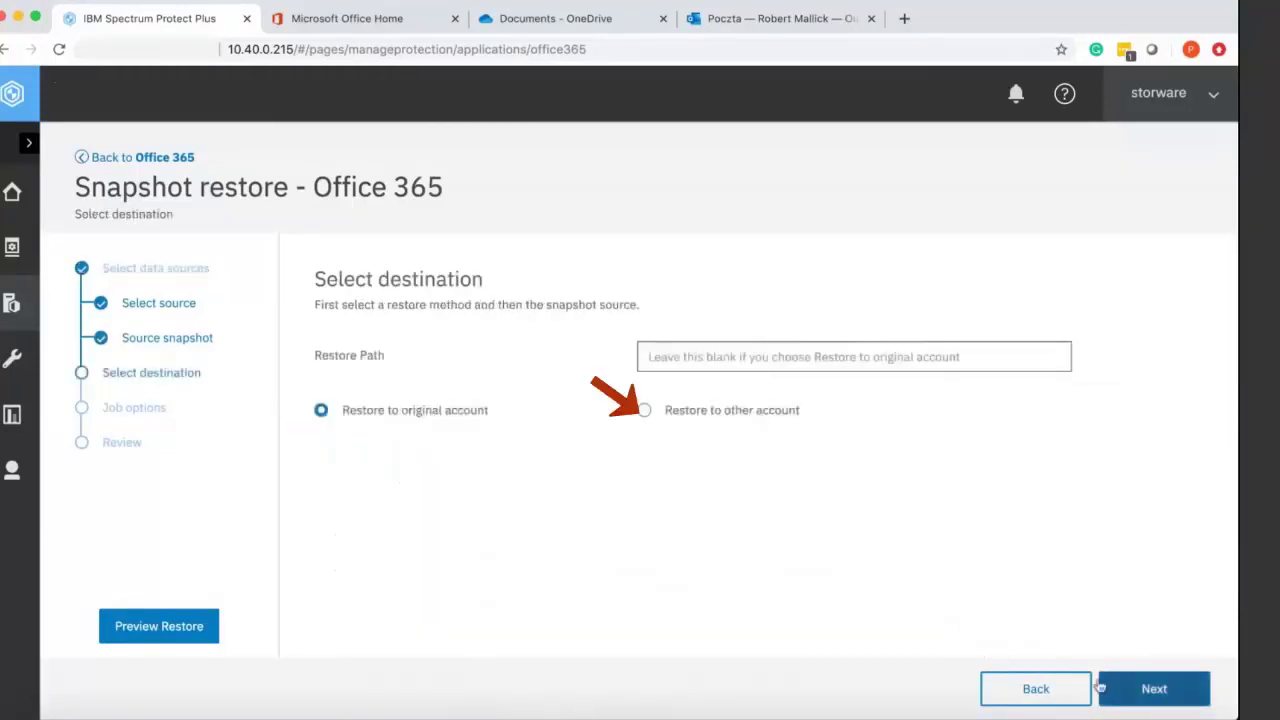
left_click(643, 410)
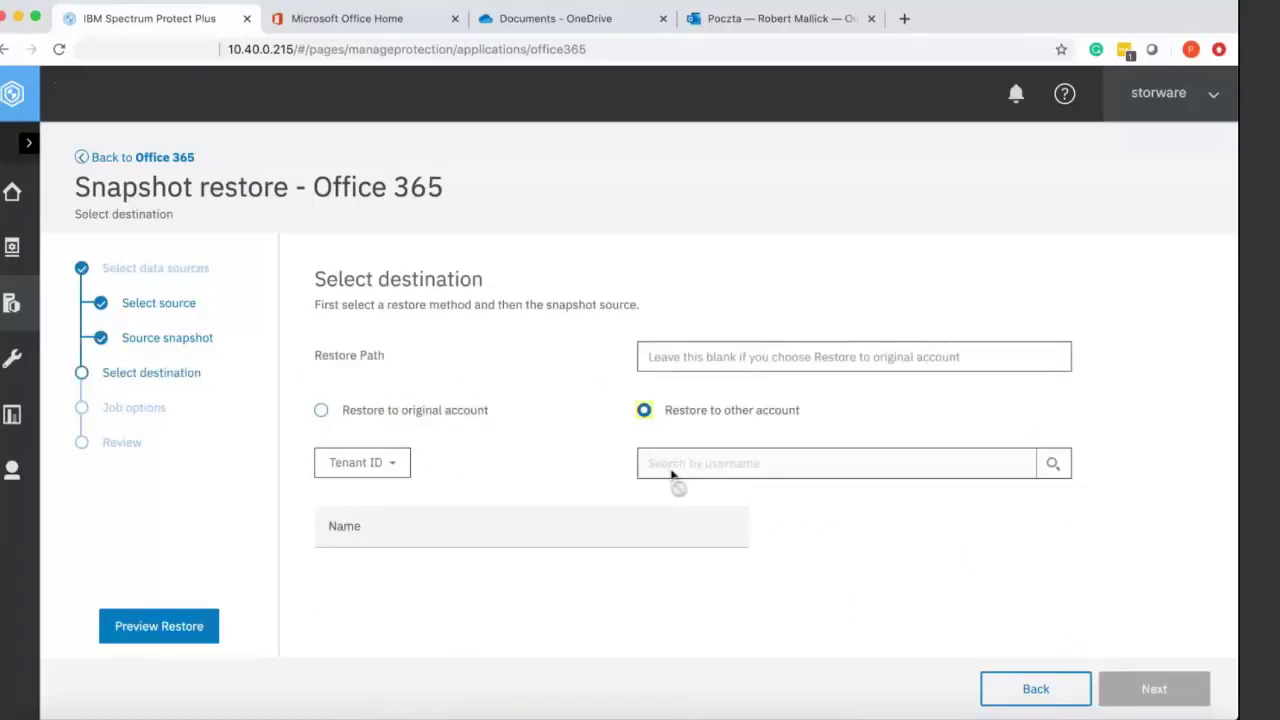
left_click(392, 465)
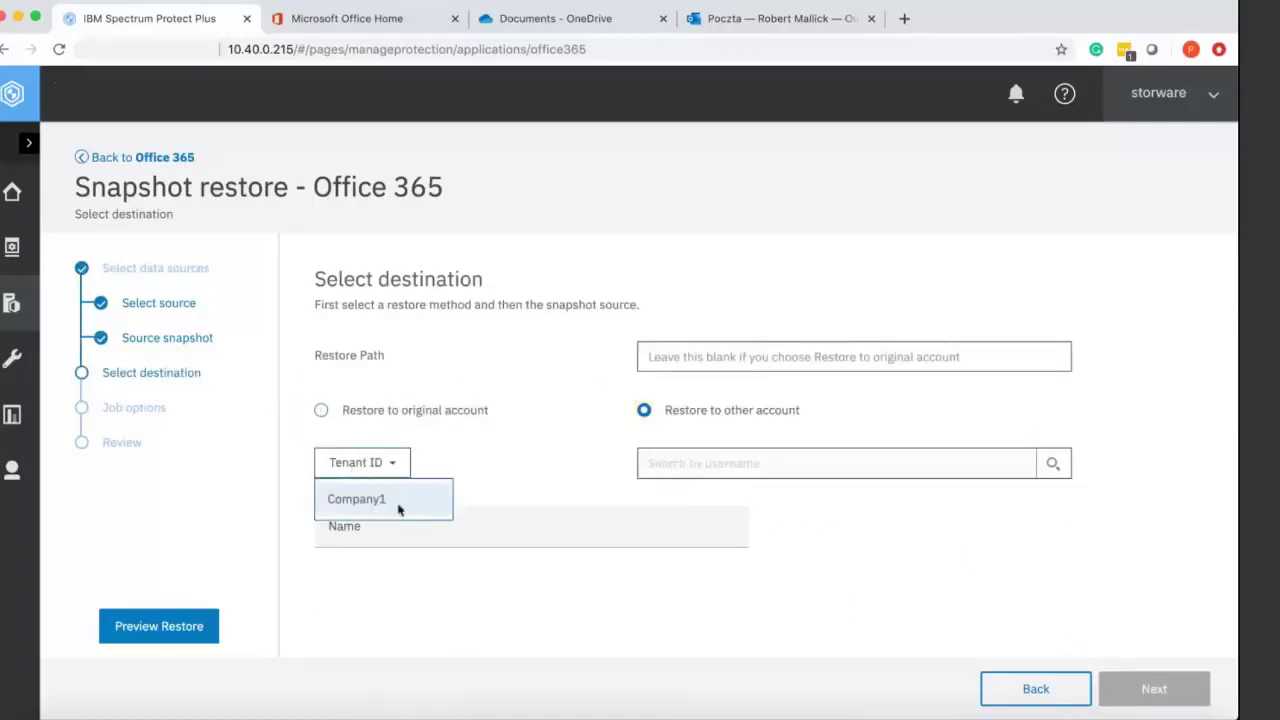
left_click(400, 510)
left_click(1058, 465)
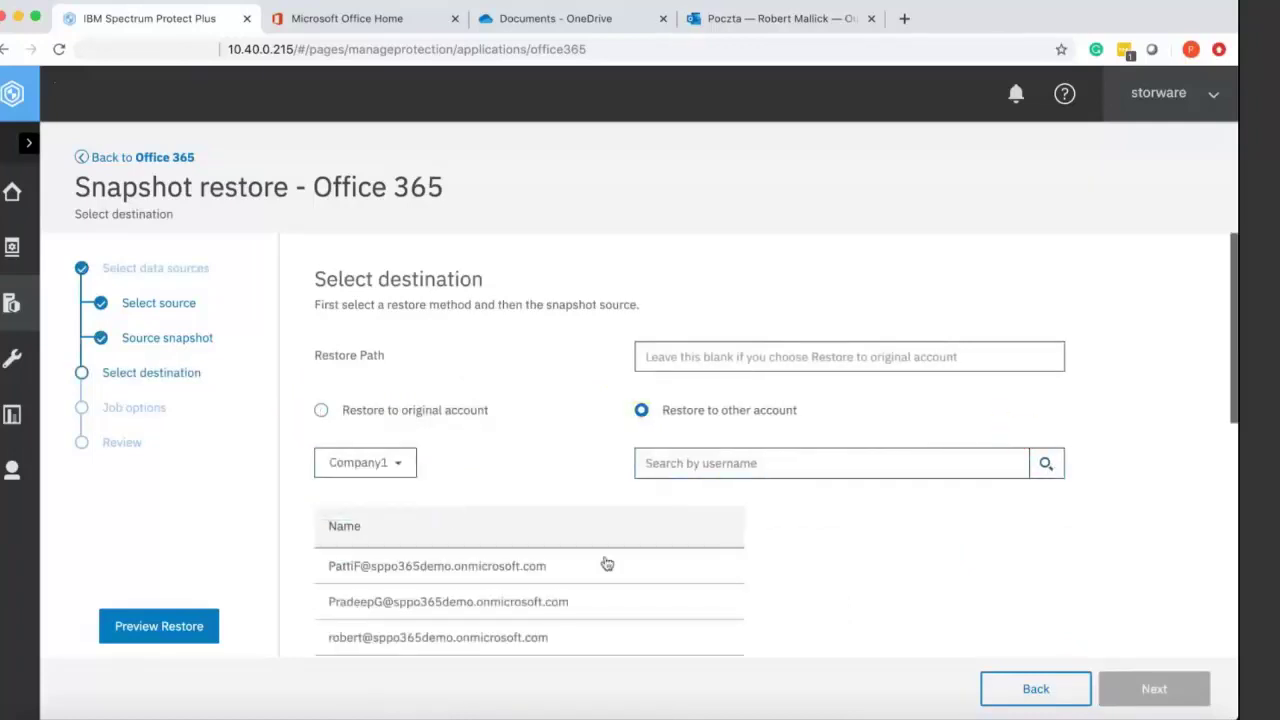
scroll(398, 567, "down", 1)
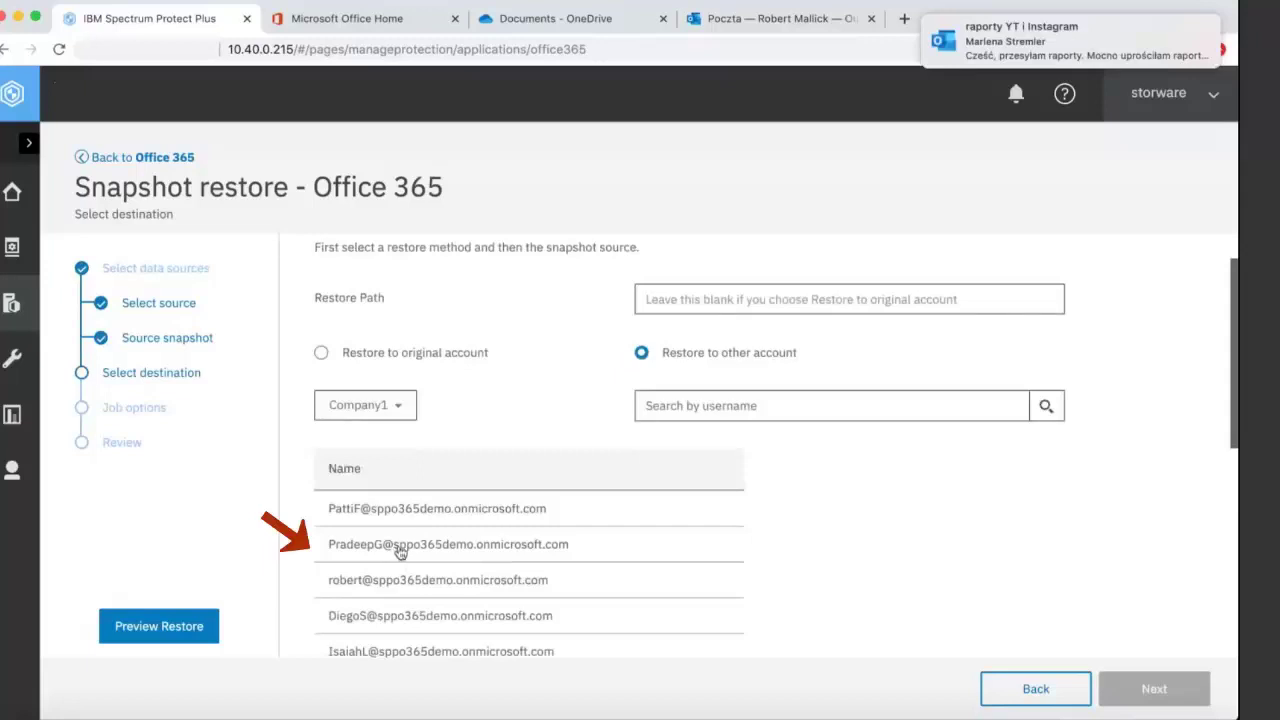
left_click(400, 550)
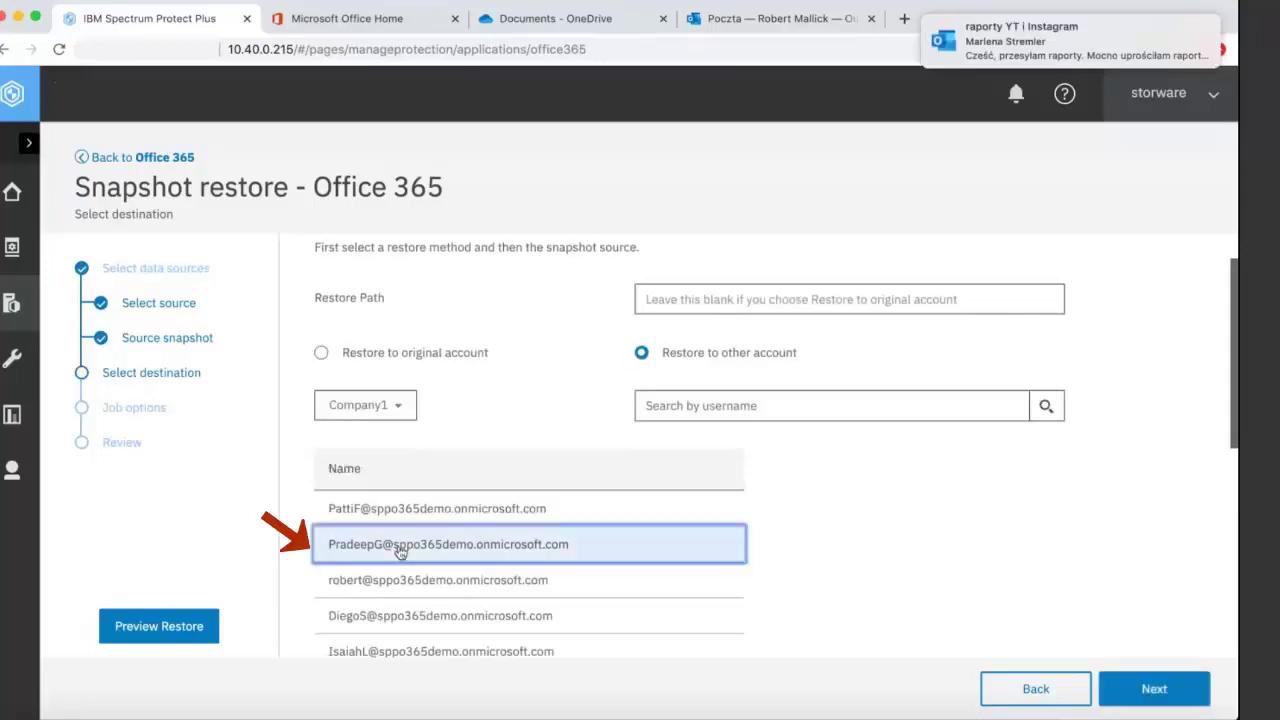
Set the restore path to /RobertData and continue to job options.
left_click(793, 300)
type("/")
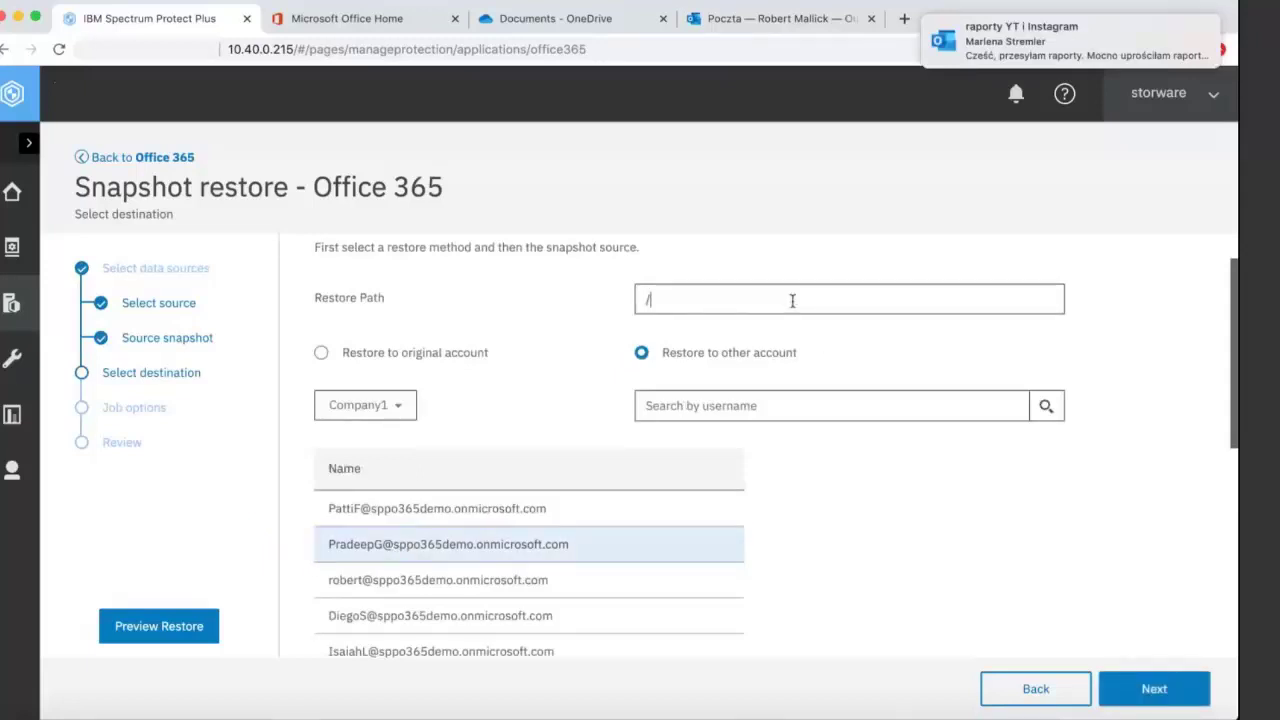
type("Robert")
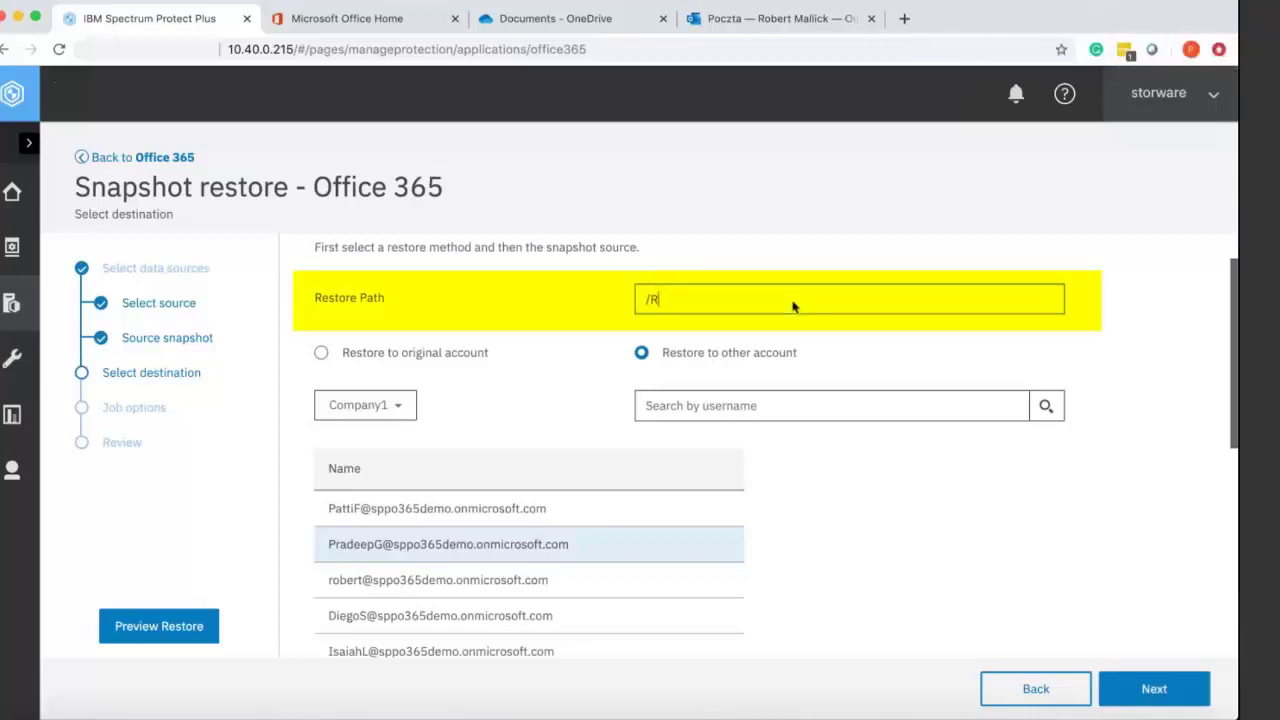
key("BackSpace")
key("BackSpace")
key("BackSpace")
type("ertData")
left_click(1125, 688)
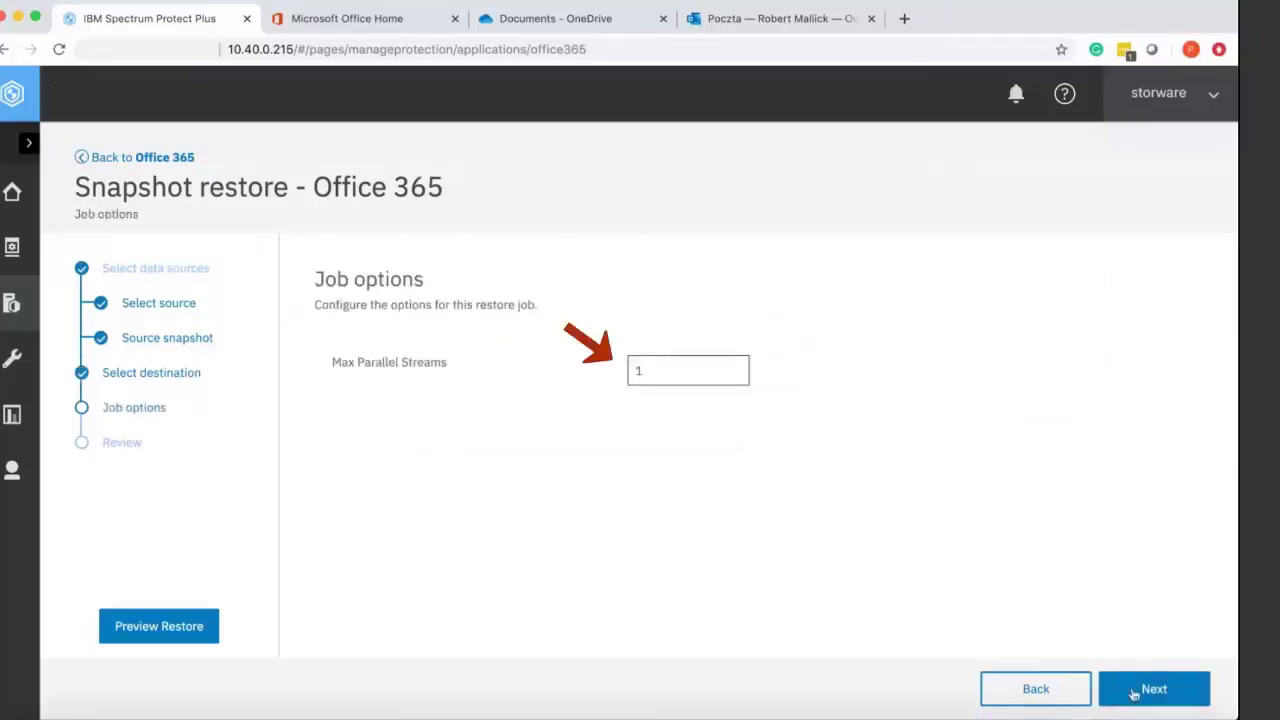
Keep default job options, review, submit the Mailbox restore and acknowledge the confirmation.
left_click(1135, 693)
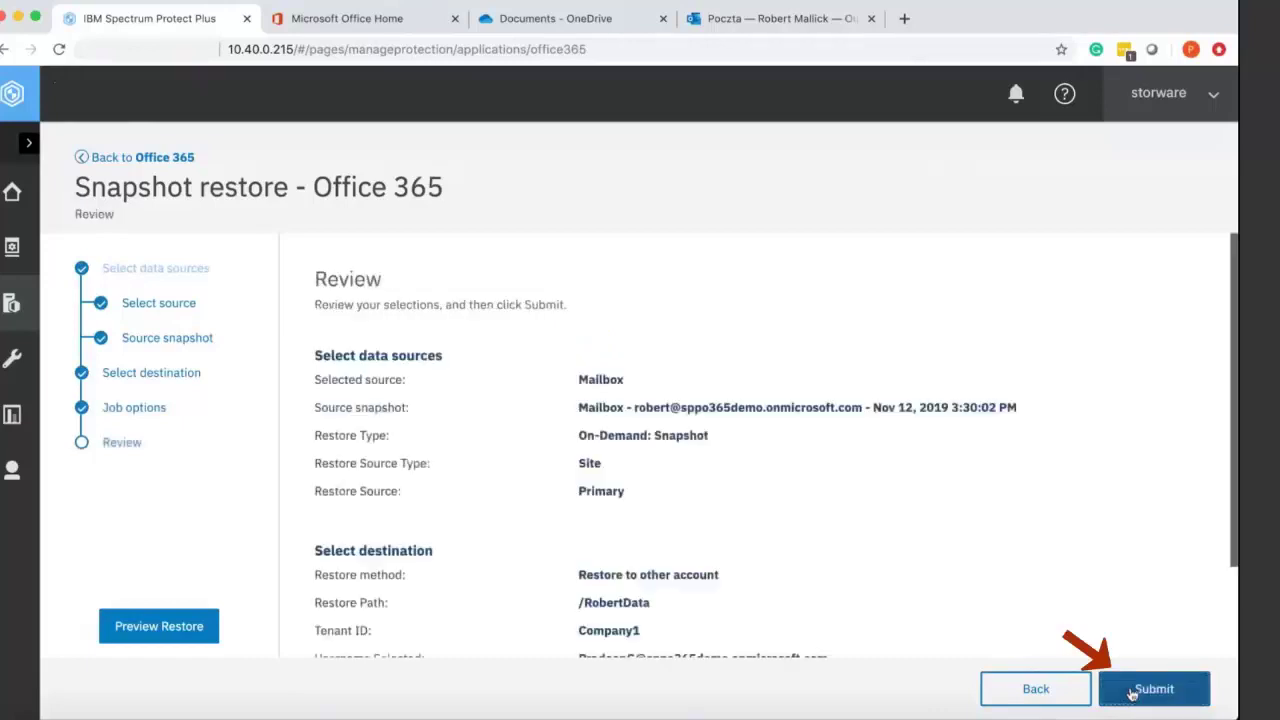
scroll(1077, 623, "down", 1)
scroll(1077, 623, "down", 2)
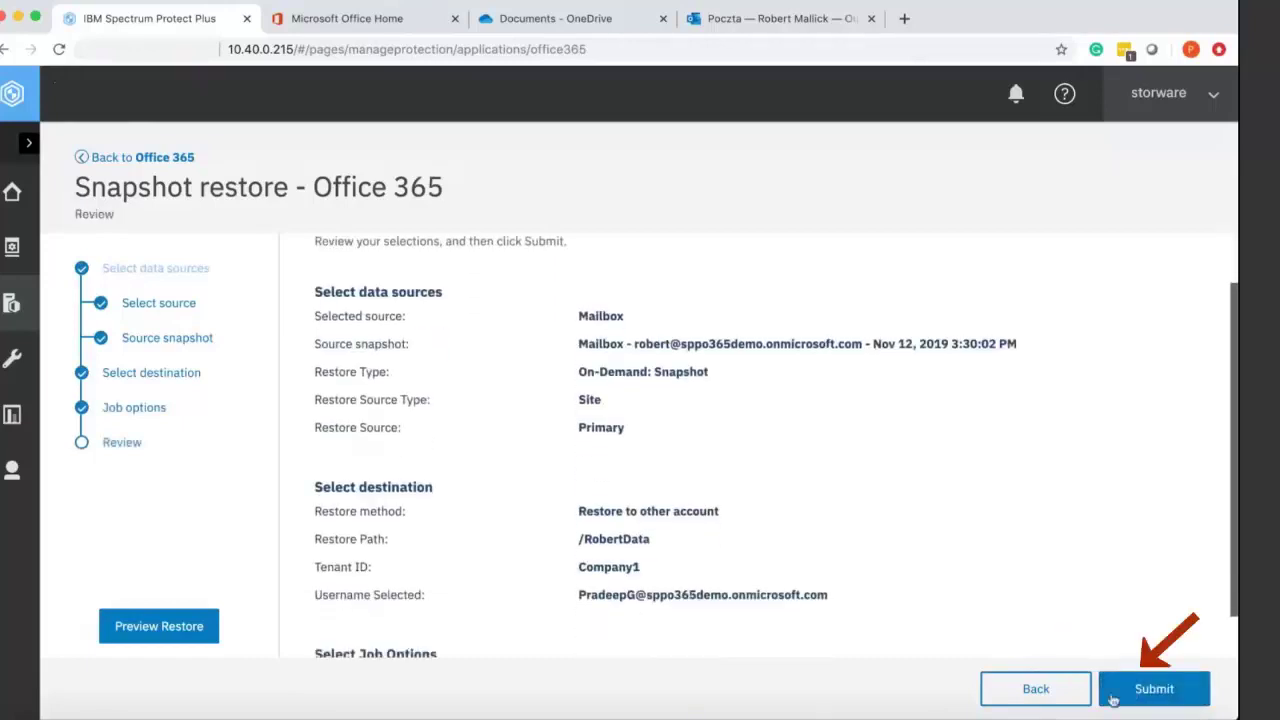
left_click(1136, 700)
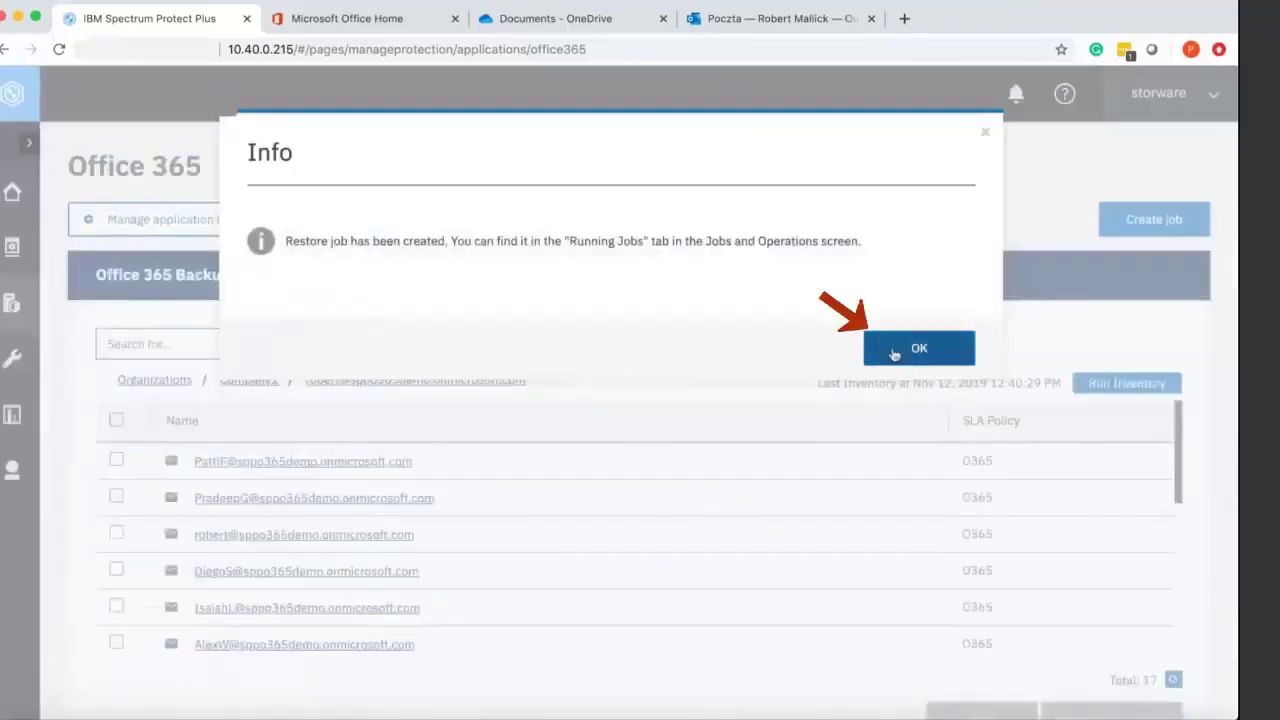
left_click(895, 353)
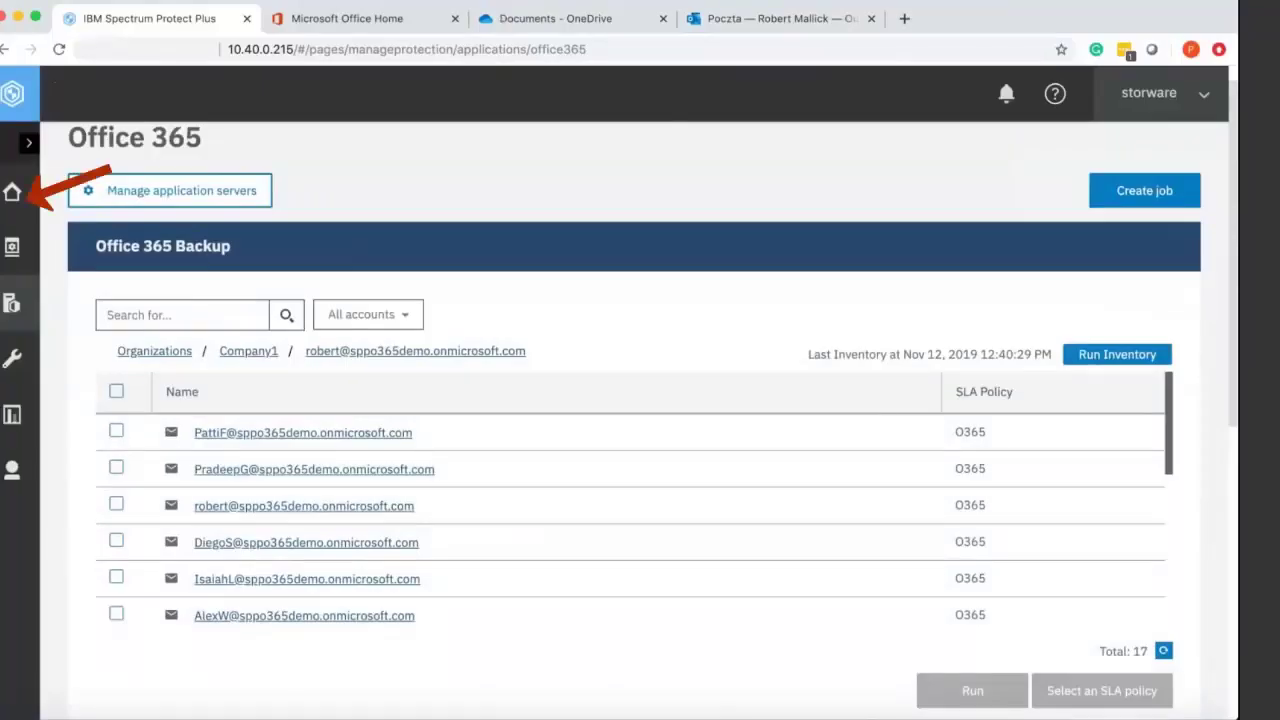
left_click(5, 199)
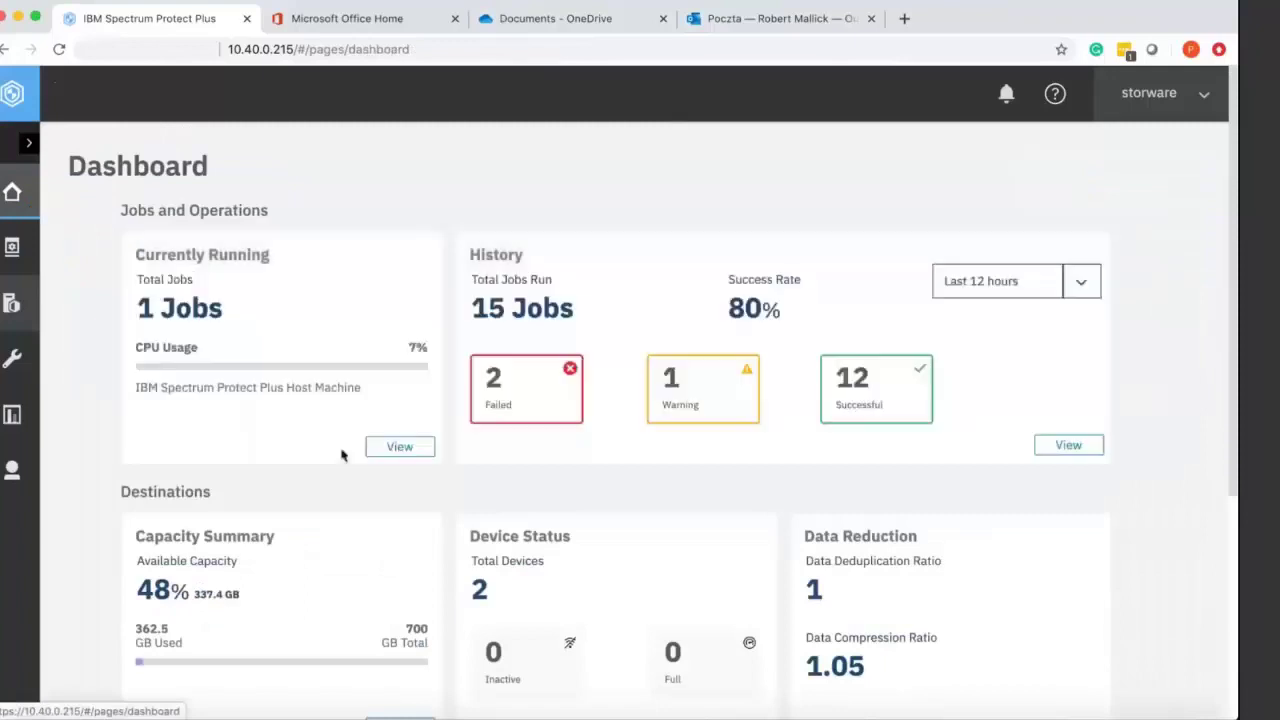
left_click(386, 455)
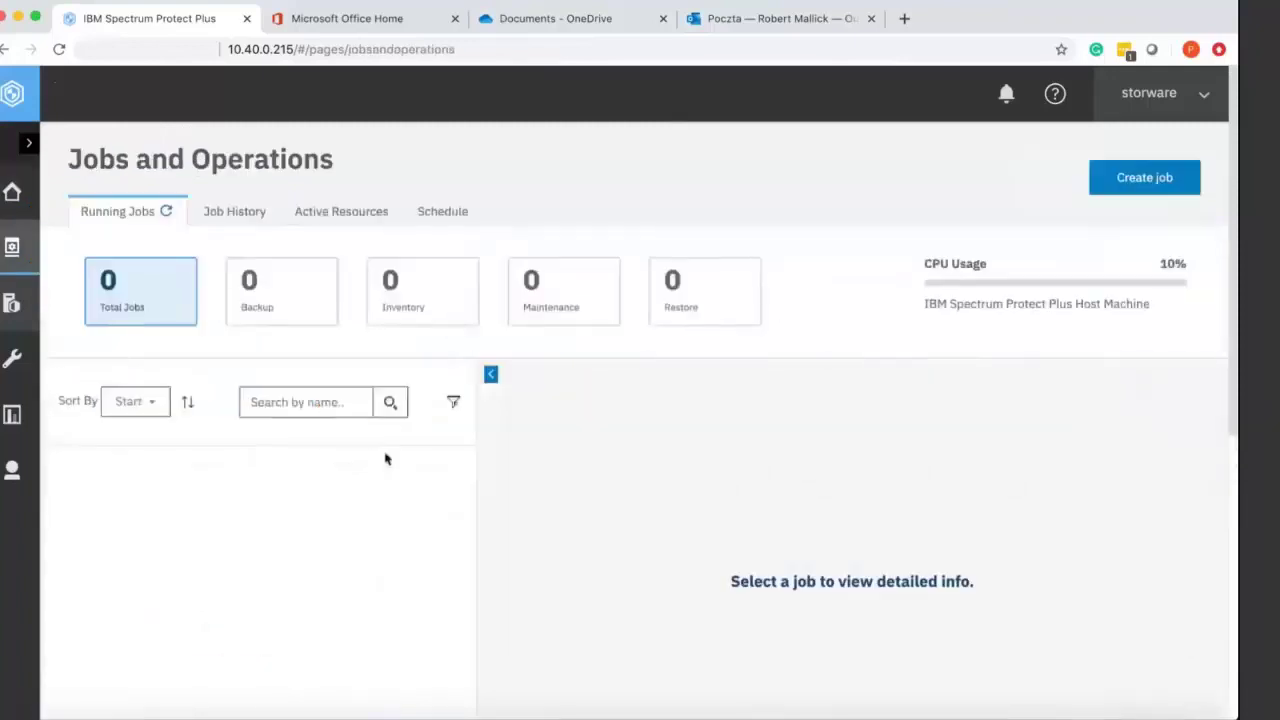
scroll(386, 455, "down", 3)
scroll(381, 449, "up", 1)
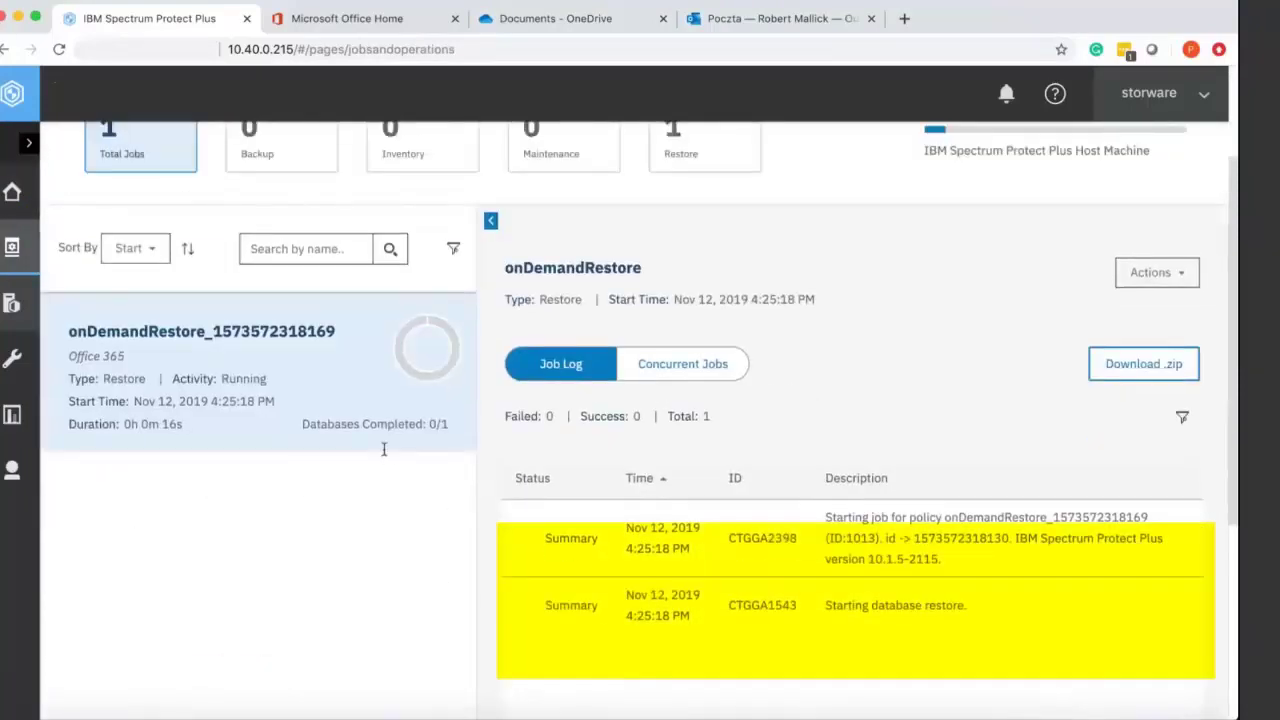
scroll(383, 449, "up", 1)
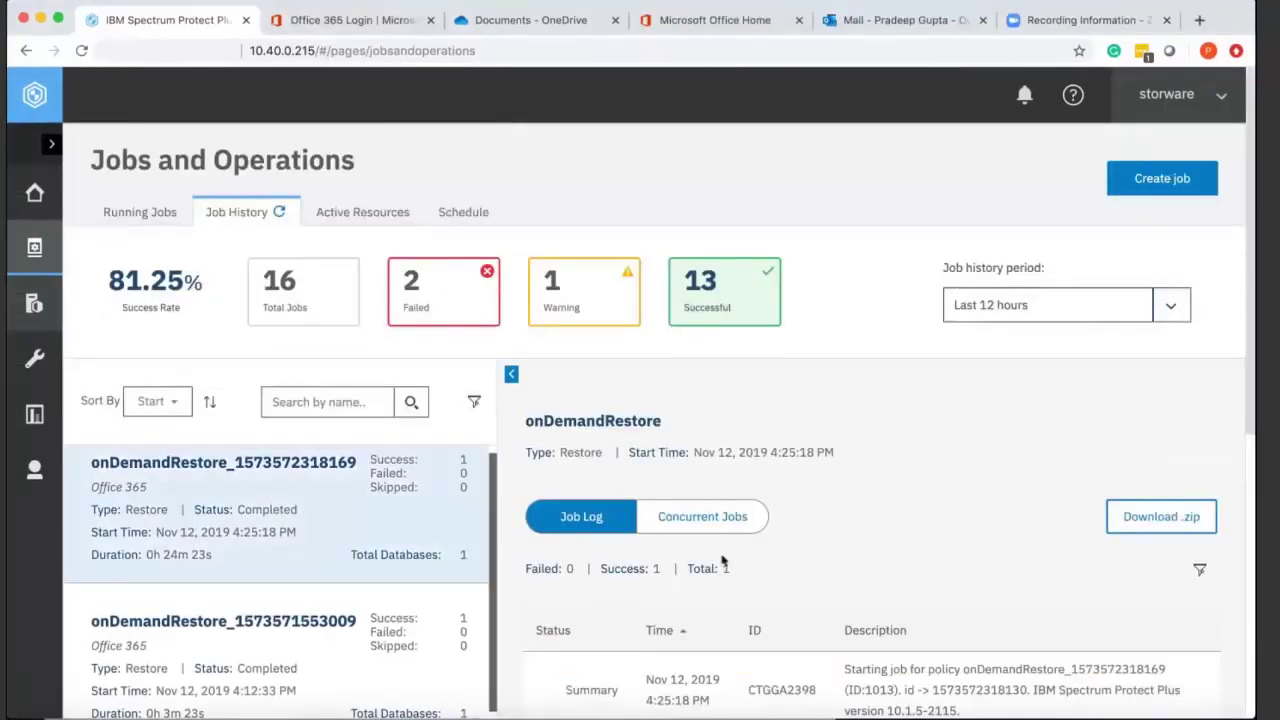
scroll(725, 560, "down", 5)
scroll(800, 540, "up", 2)
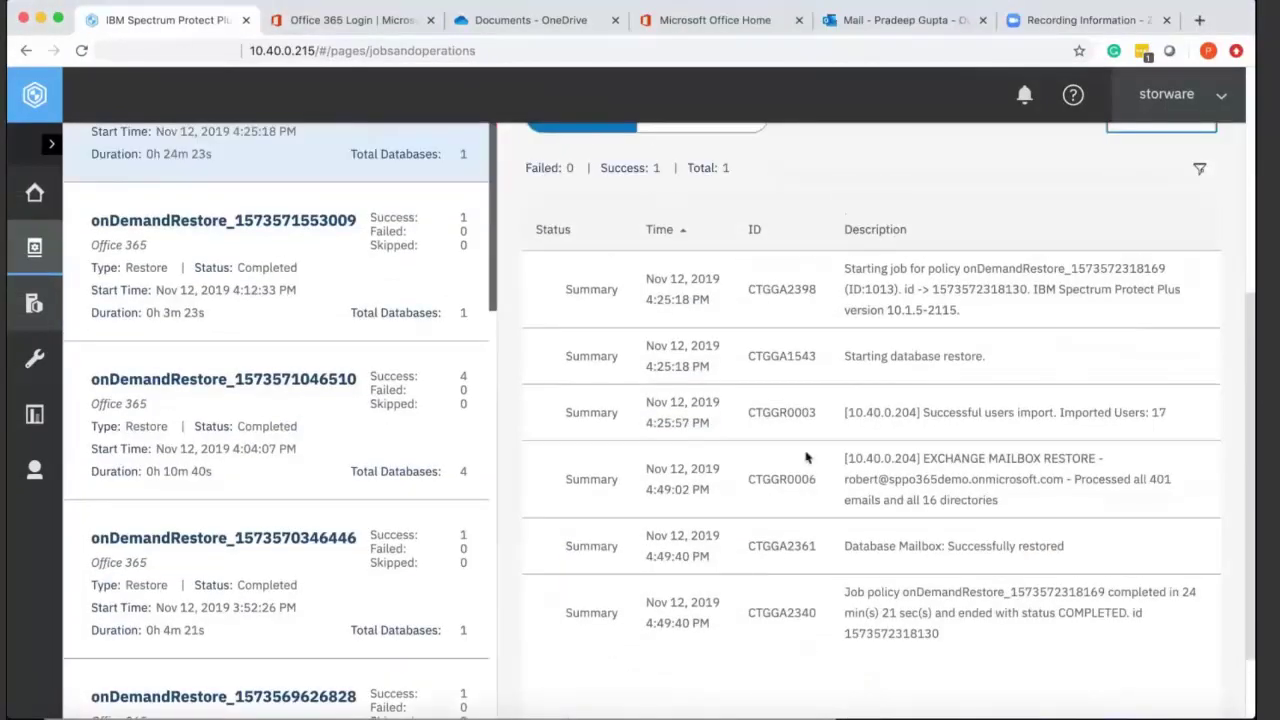
scroll(830, 490, "down", 1)
mouse_move(838, 473)
left_mouse_down()
mouse_move(1168, 482)
mouse_move(1178, 497)
left_mouse_up()
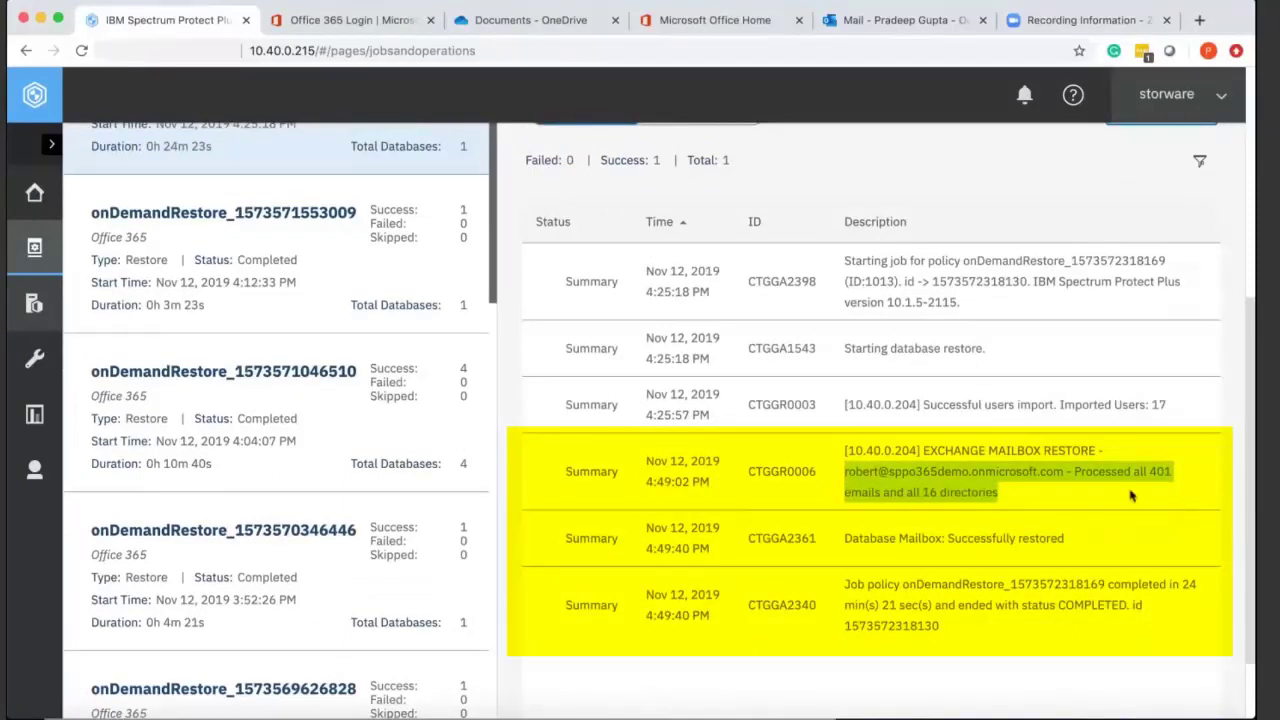
scroll(1131, 495, "down", 2)
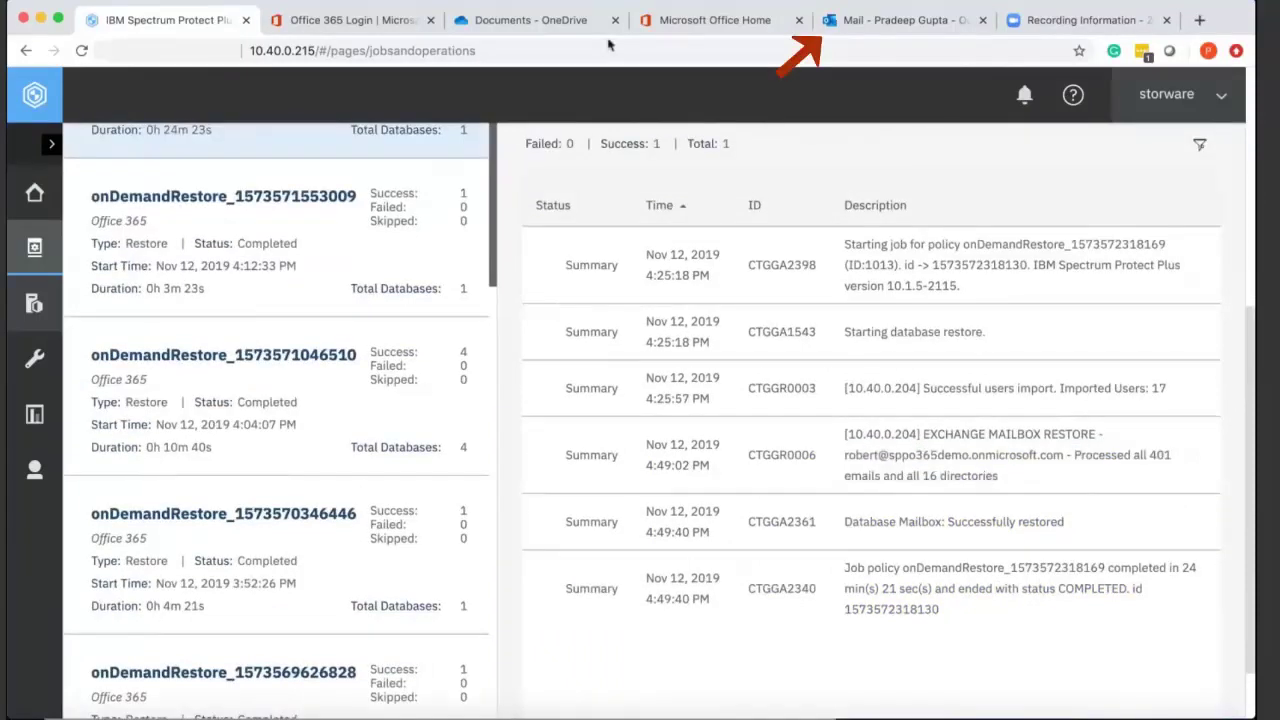
In Outlook, expand the restored-data folder and open its restored Inbox subfolder.
left_click(872, 37)
left_click(86, 251)
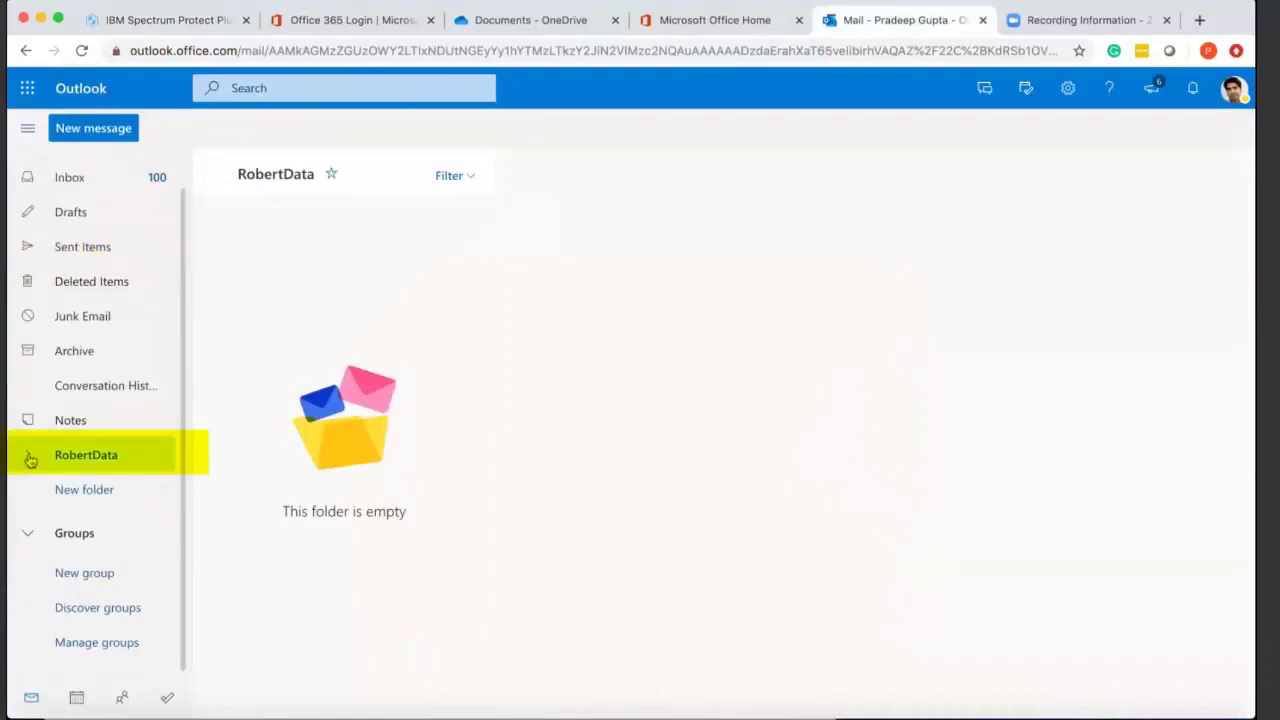
left_click(25, 460)
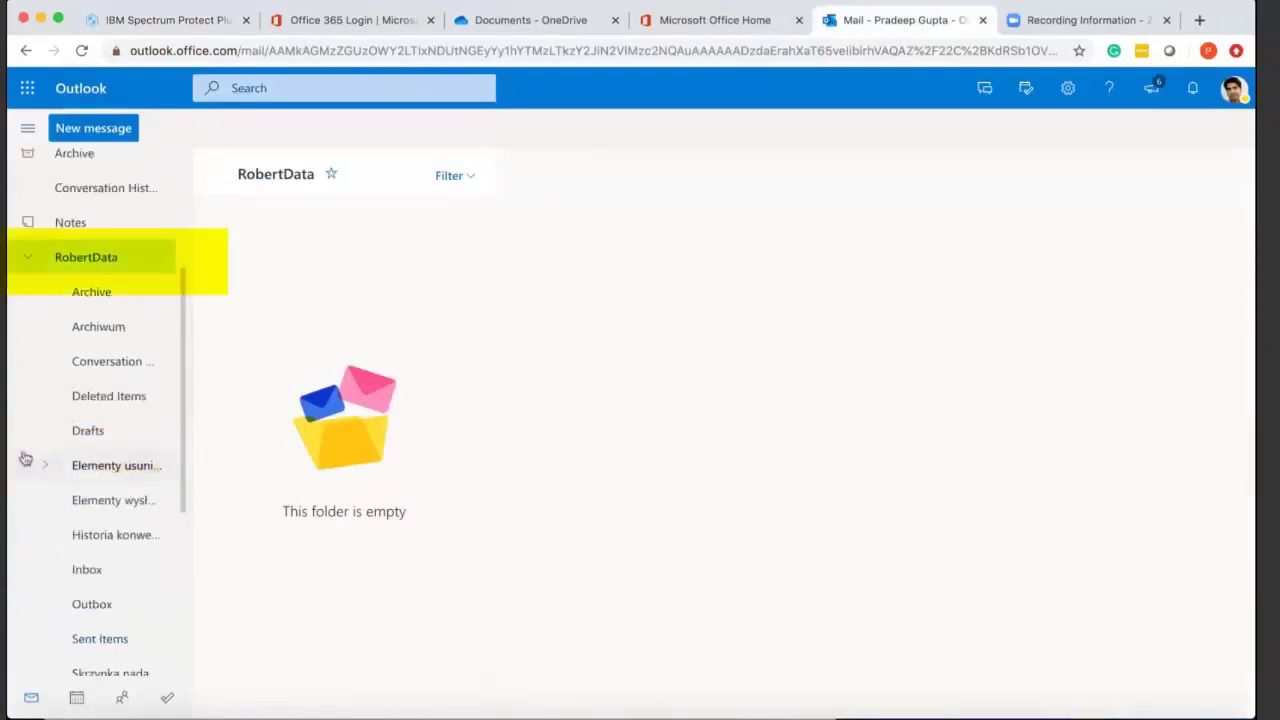
left_click(88, 572)
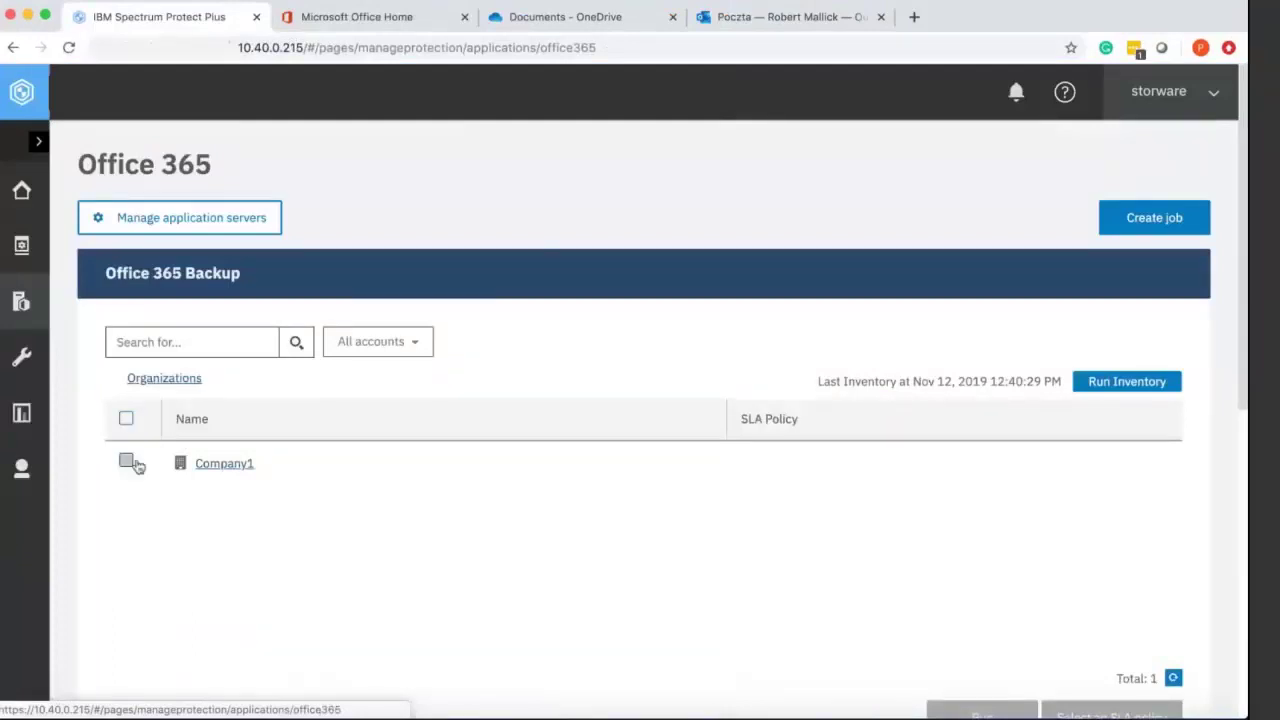
Start a new snapshot restore job for the Company1 organization and browse its user list.
left_click(130, 462)
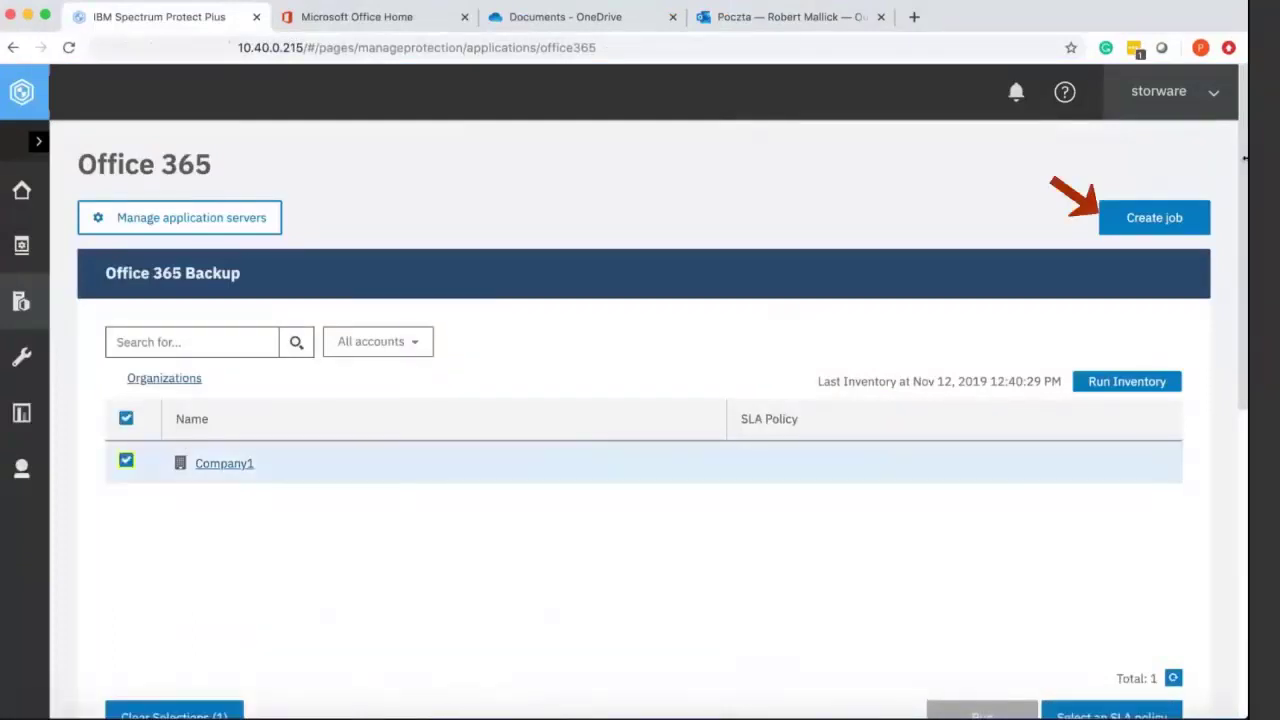
left_click(1124, 222)
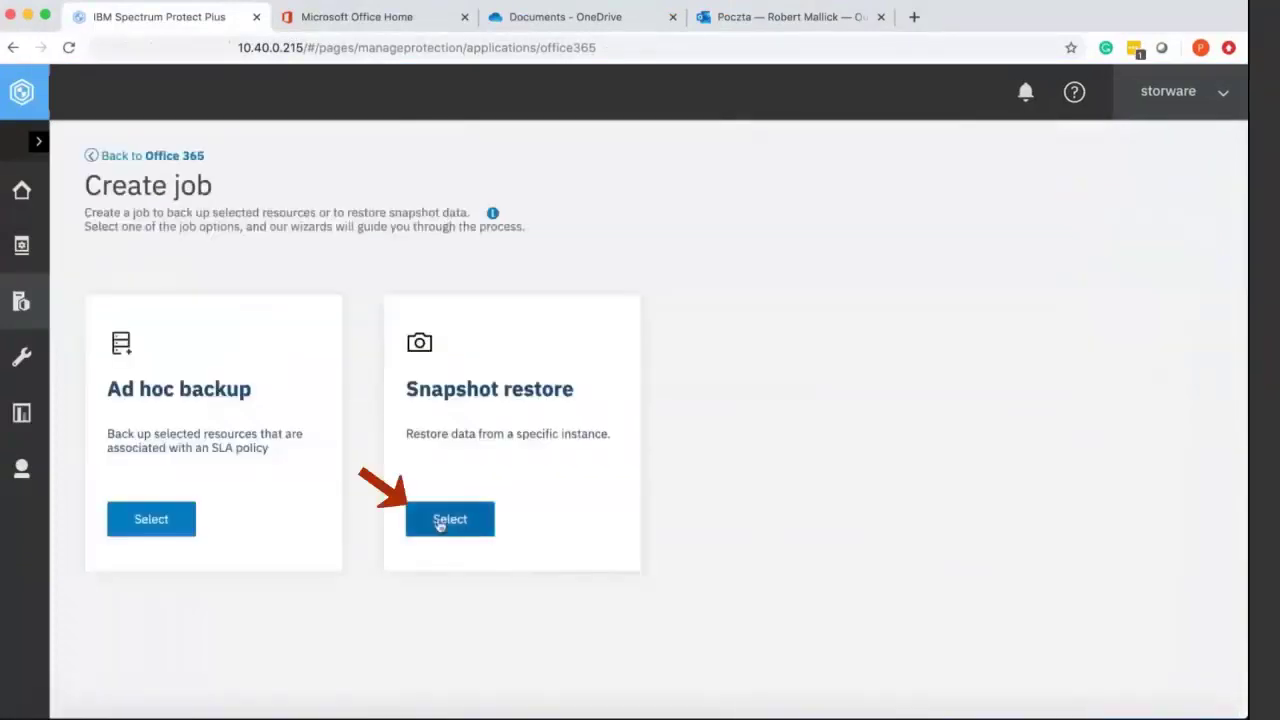
left_click(437, 523)
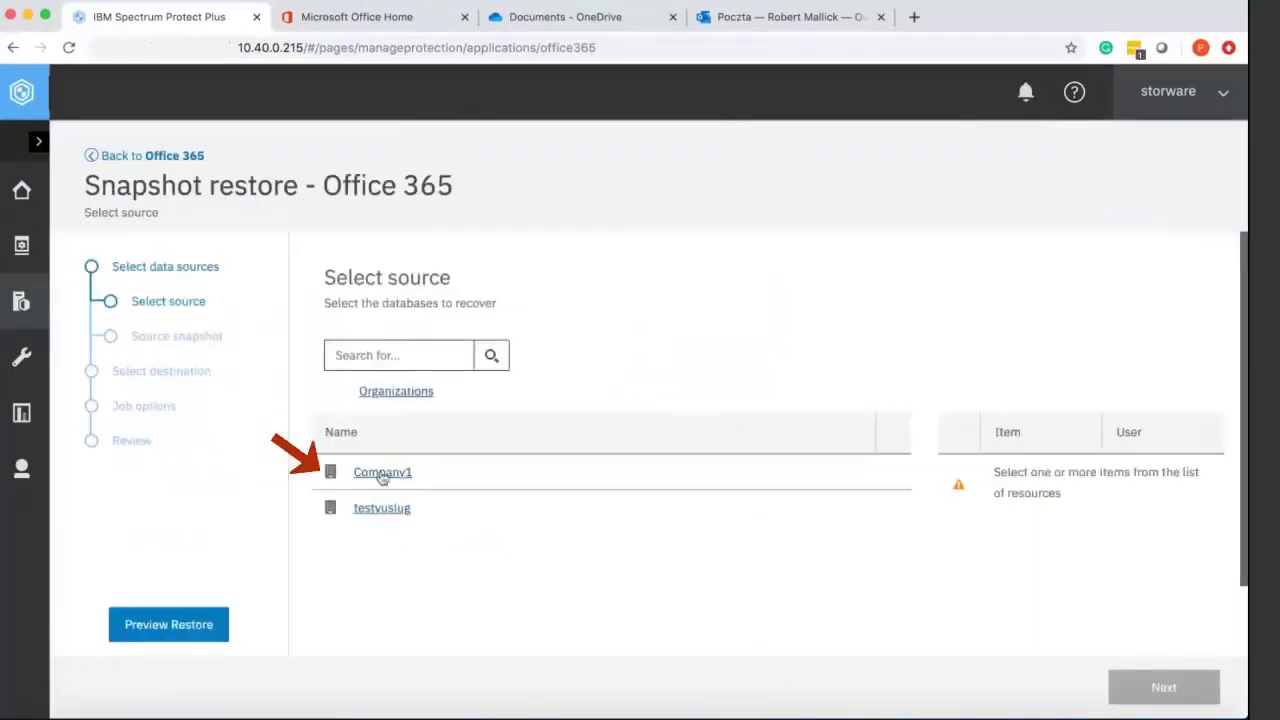
left_click(380, 474)
scroll(380, 474, "down", 5)
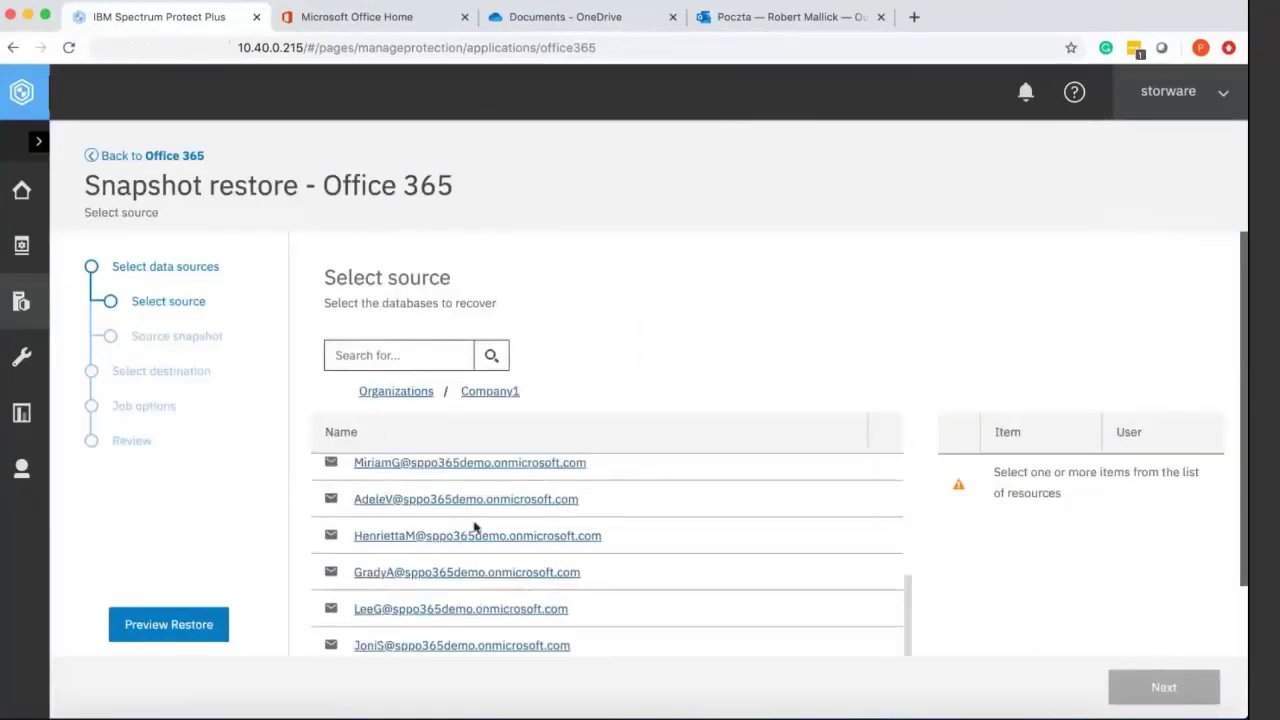
scroll(476, 530, "up", 2)
scroll(476, 530, "up", 1)
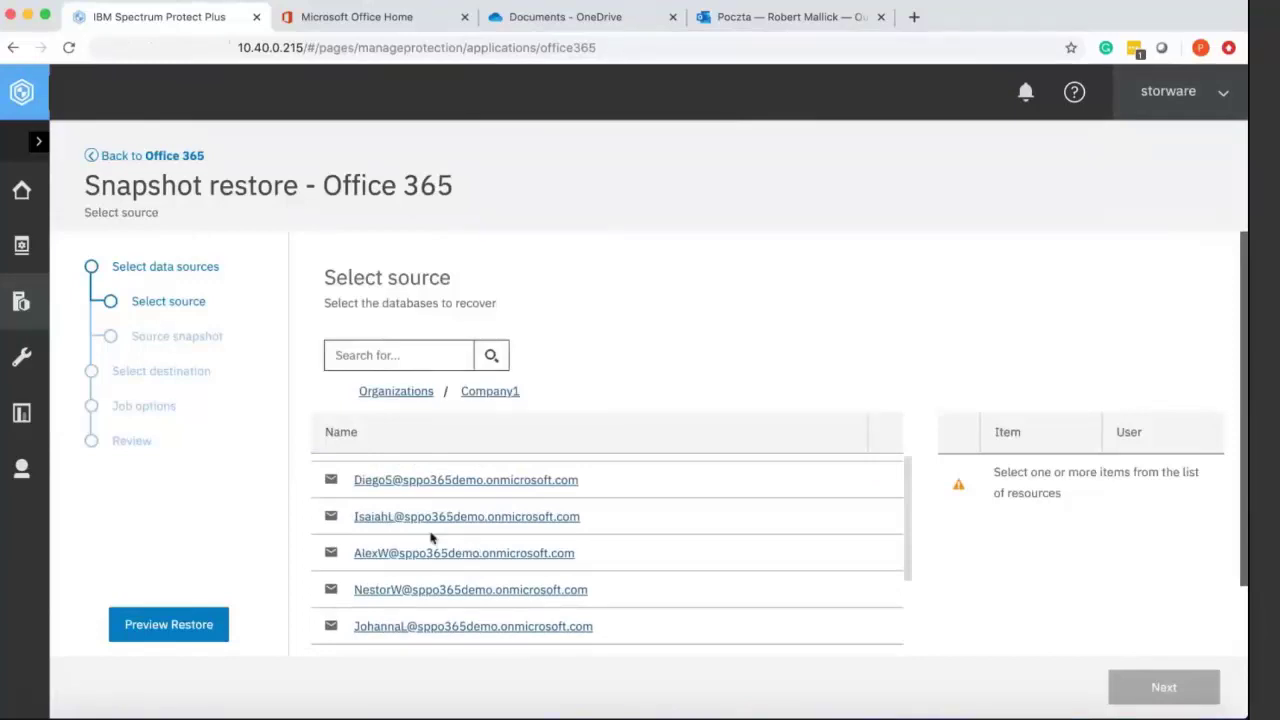
scroll(434, 534, "up", 2)
Queue the first and second users' Mailboxes as restore sources.
left_click(419, 520)
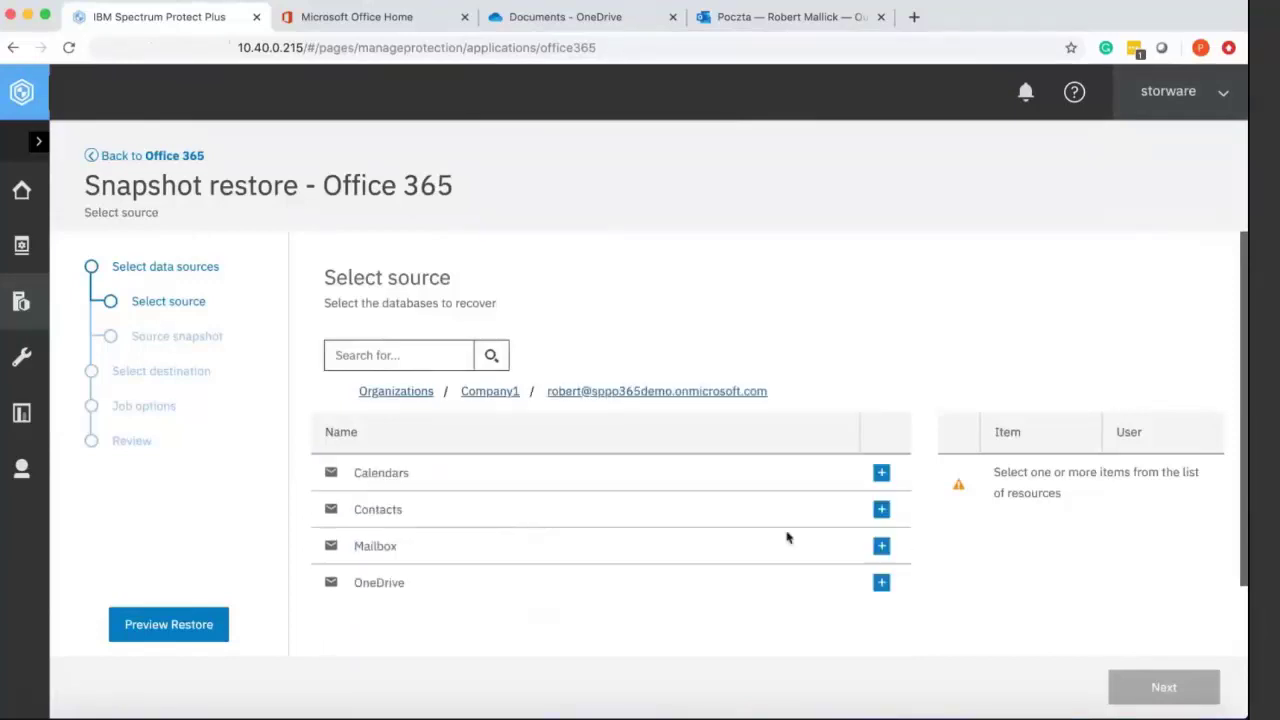
left_click(881, 546)
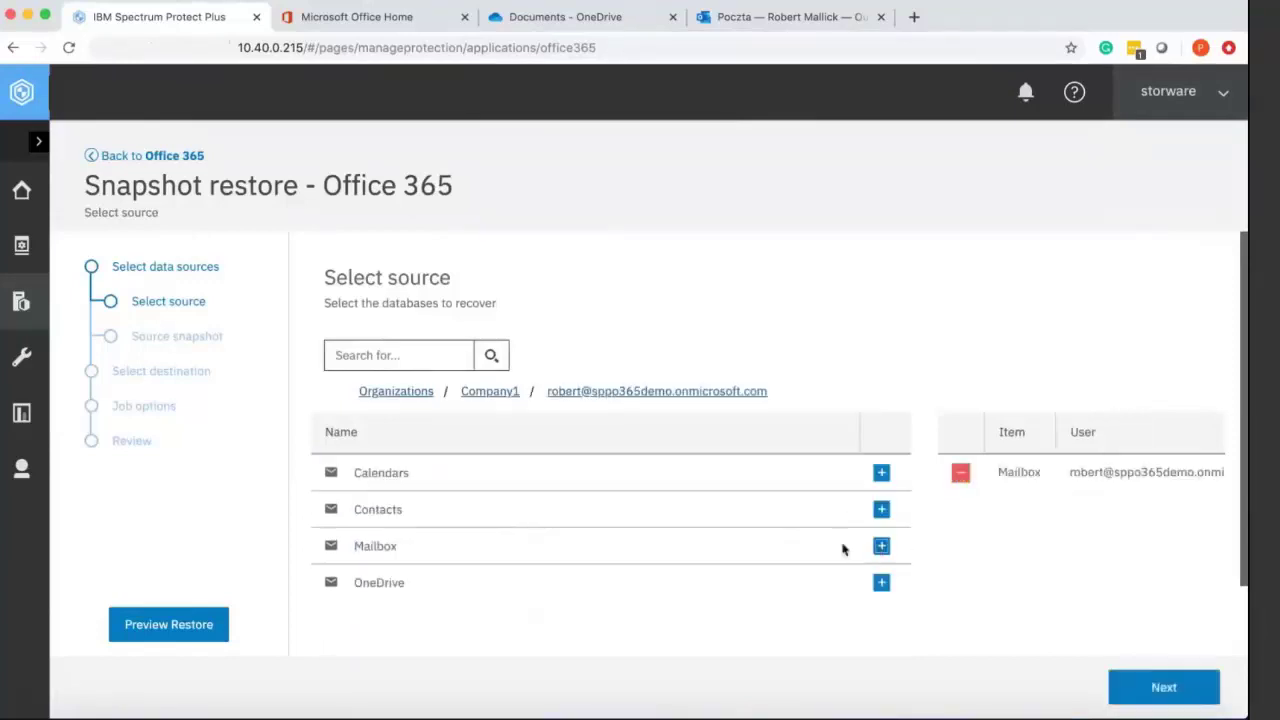
left_click(490, 391)
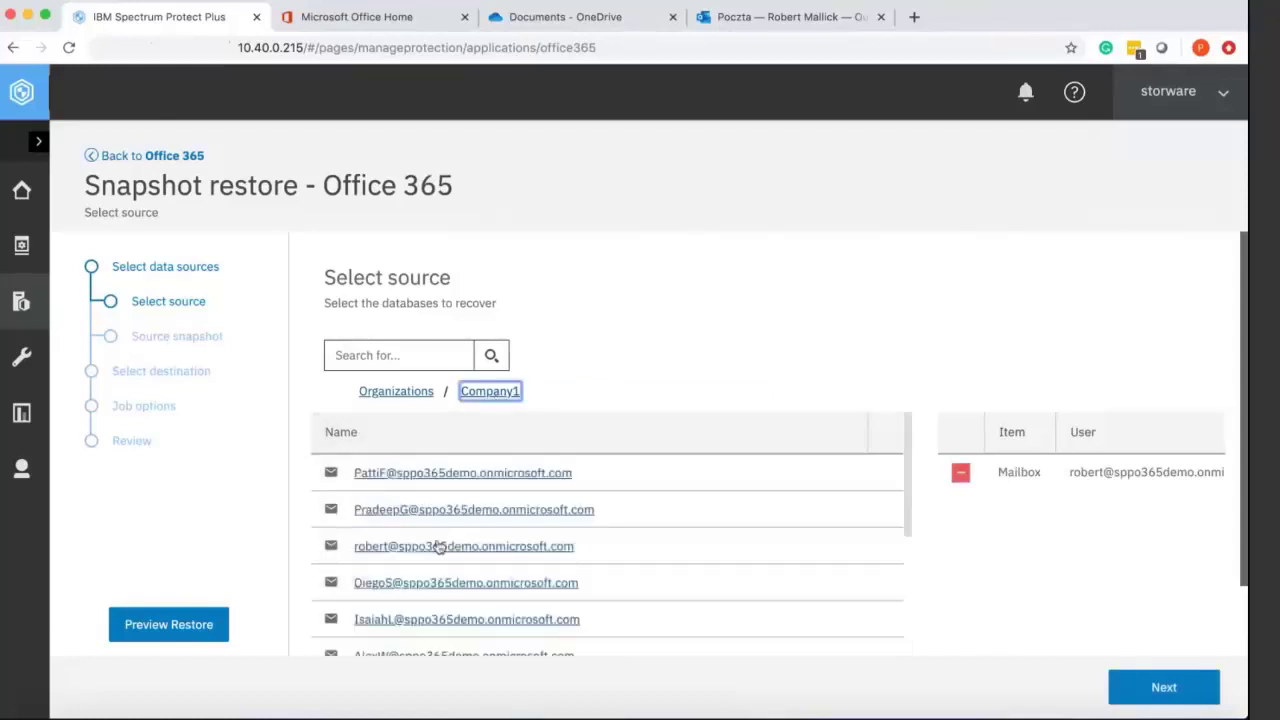
left_click(425, 583)
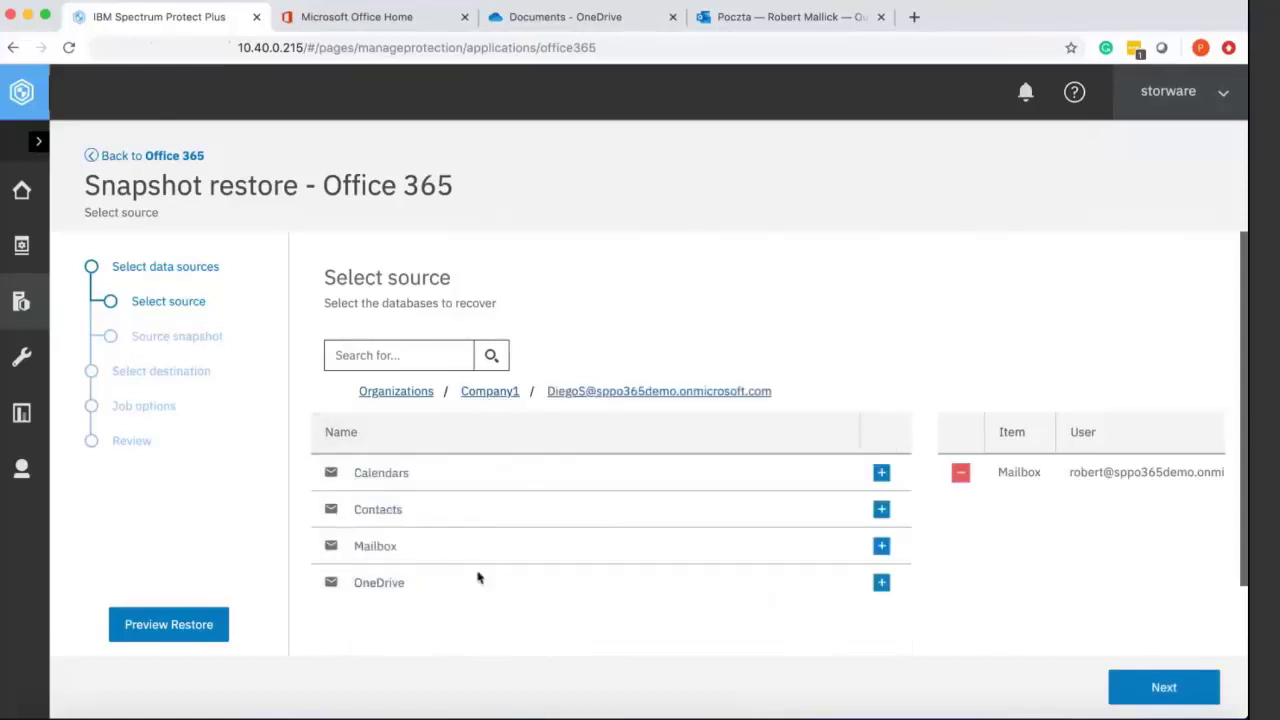
left_click(880, 547)
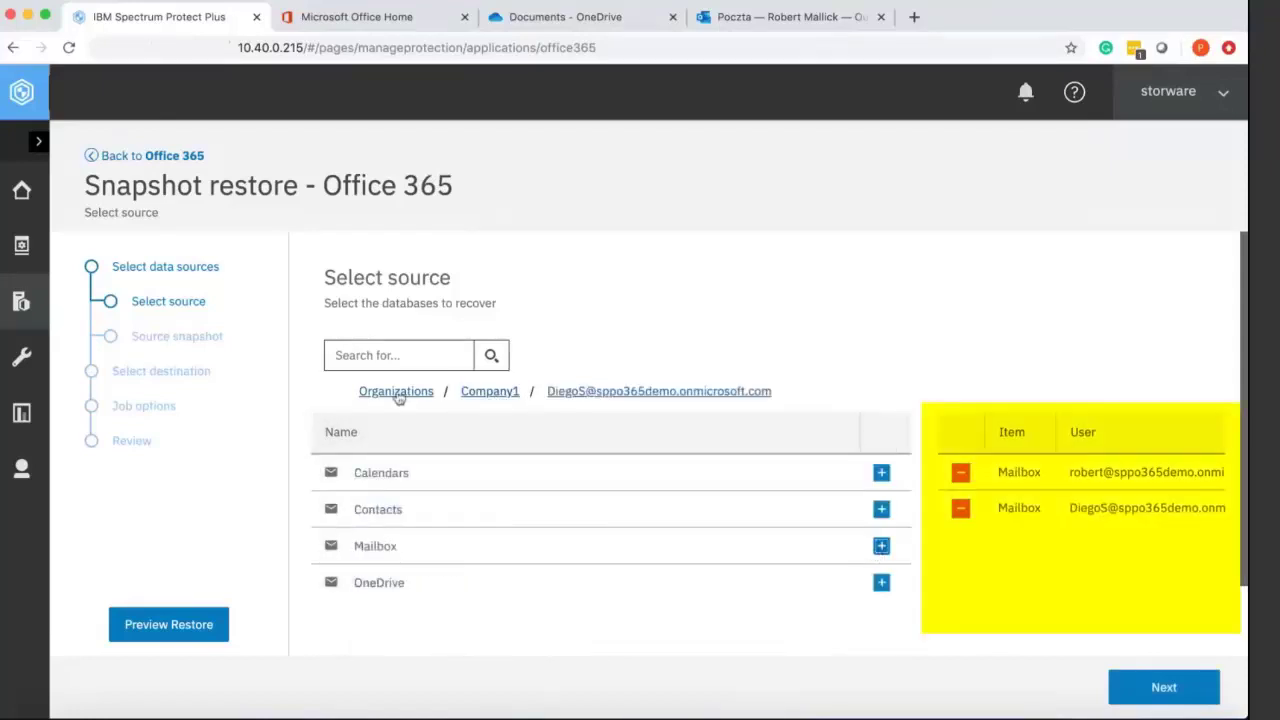
left_click(488, 391)
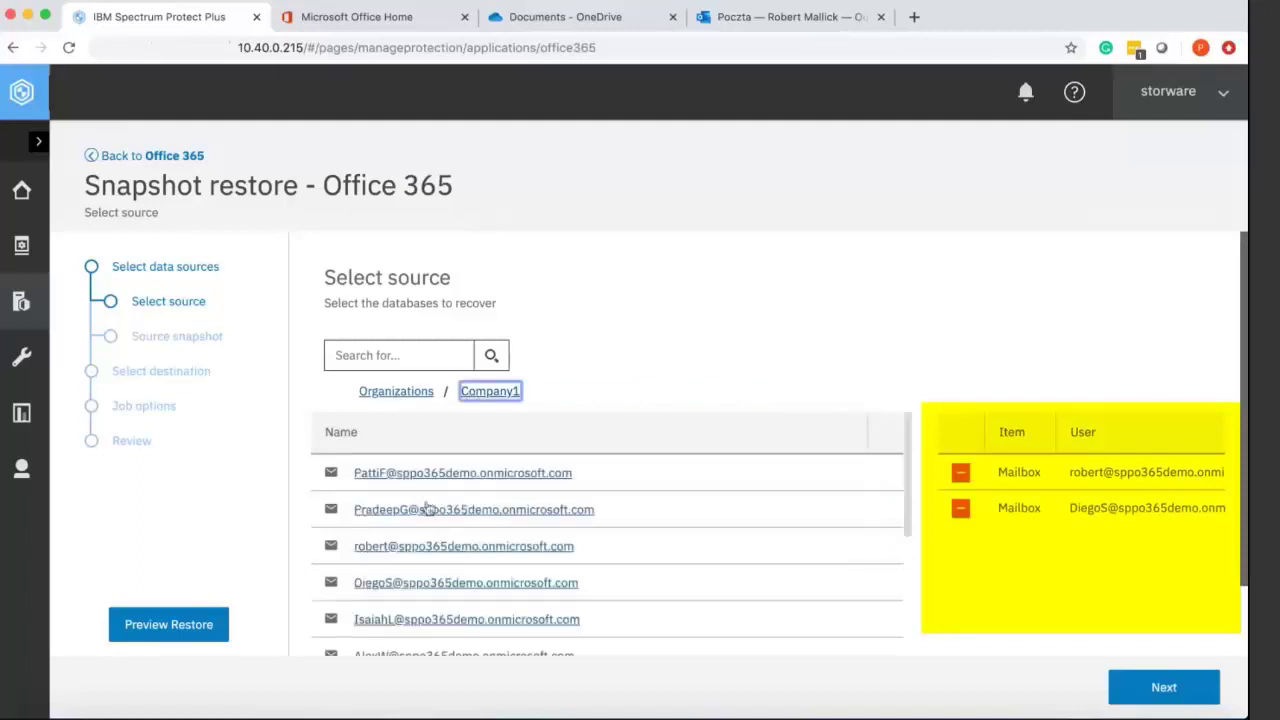
Queue the third user's Contacts and another item, plus the fourth user's OneDrive and Contacts.
left_click(433, 510)
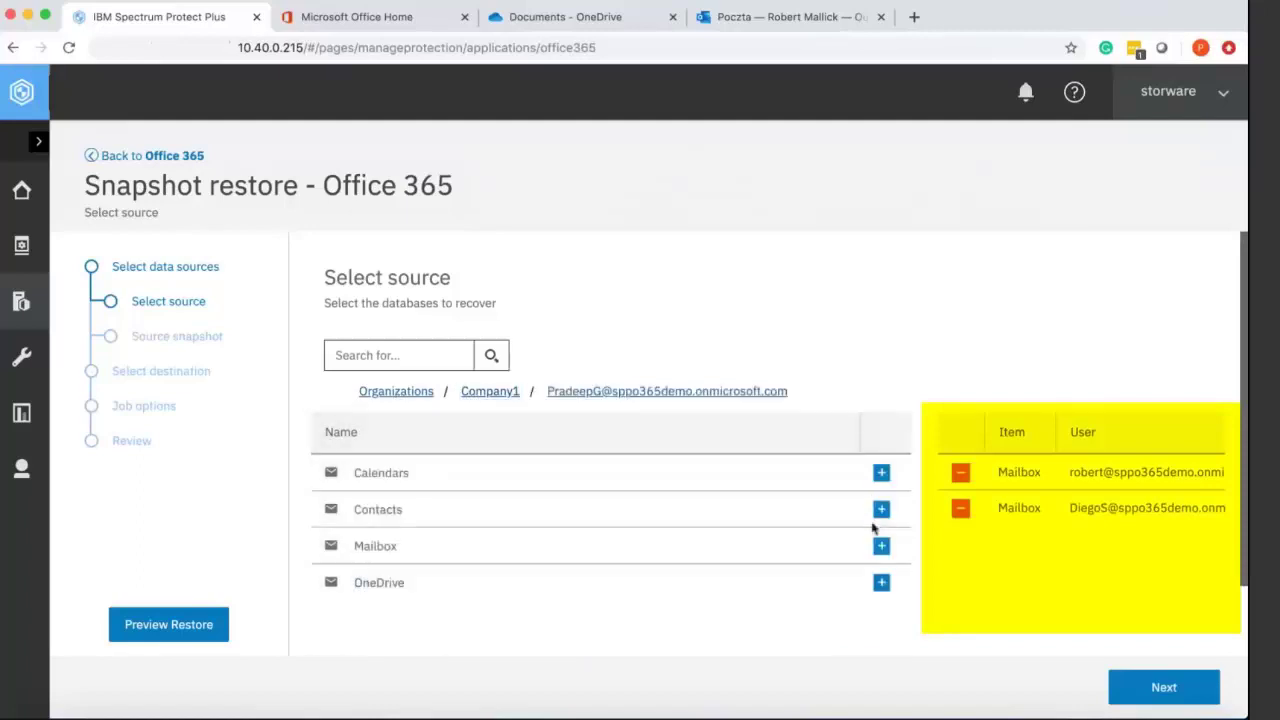
left_click(880, 509)
left_click(880, 580)
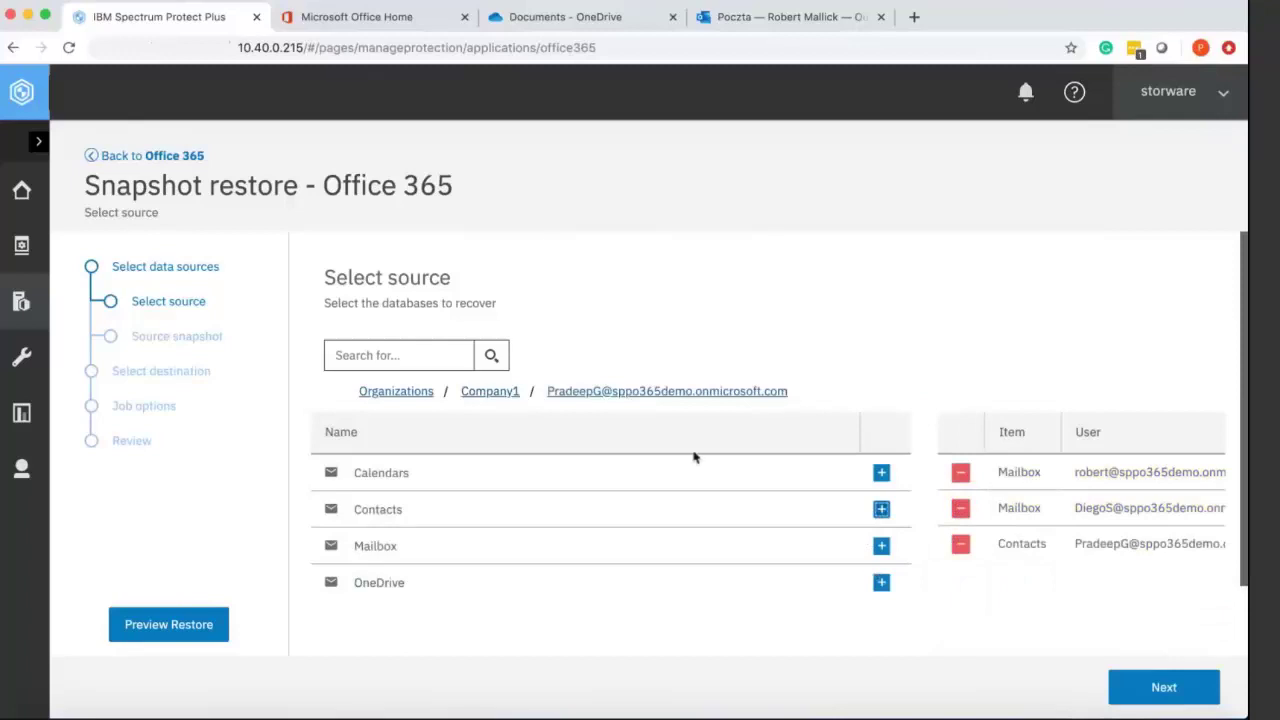
left_click(482, 393)
scroll(449, 523, "down", 3)
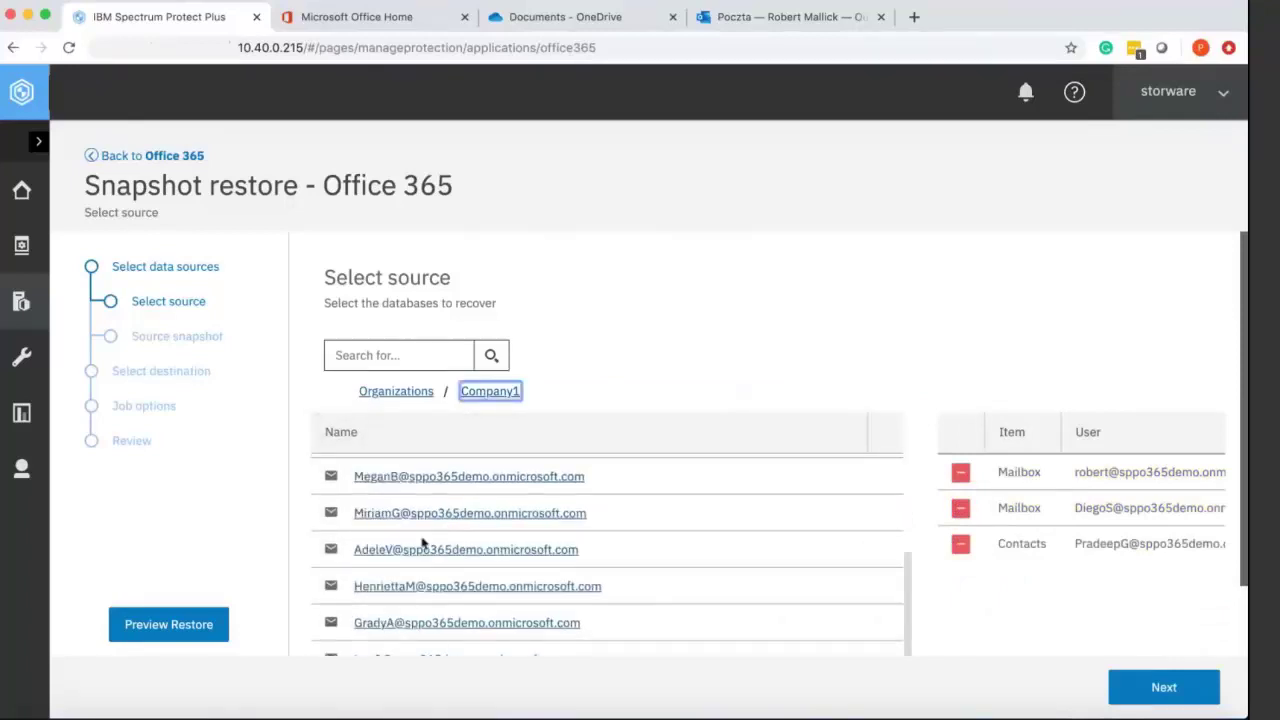
left_click(398, 511)
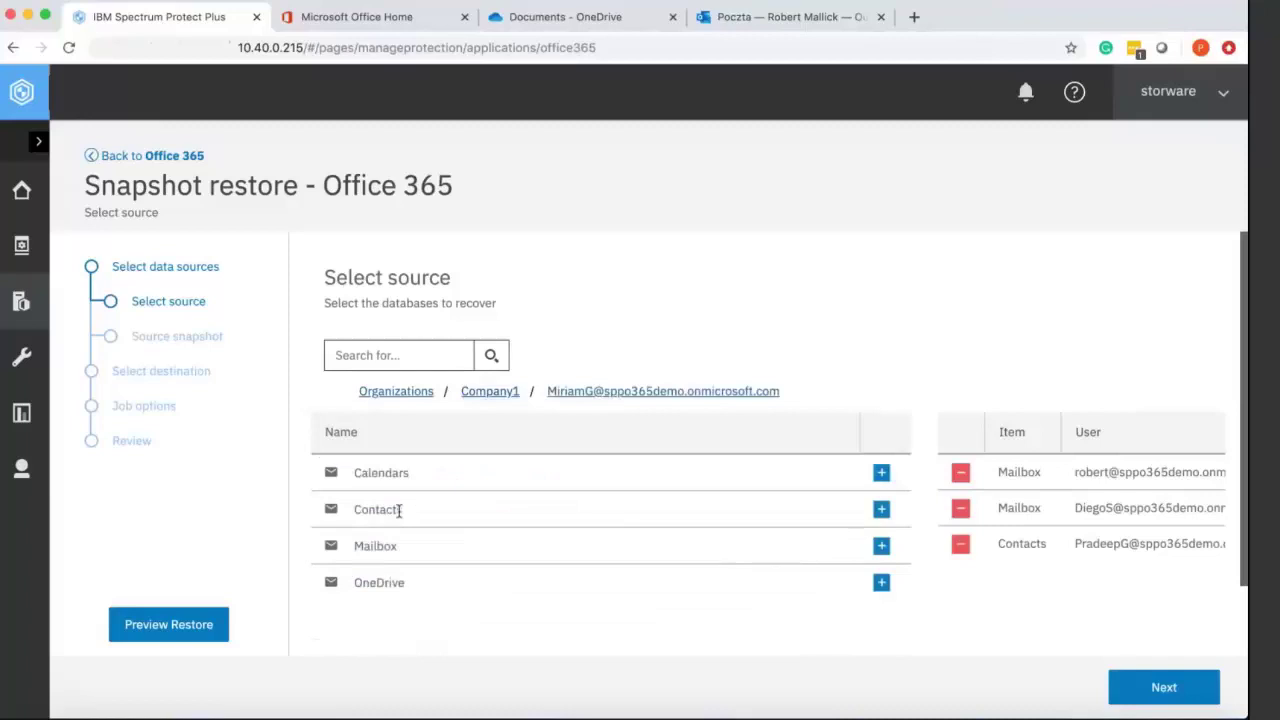
left_click(881, 582)
left_click(881, 509)
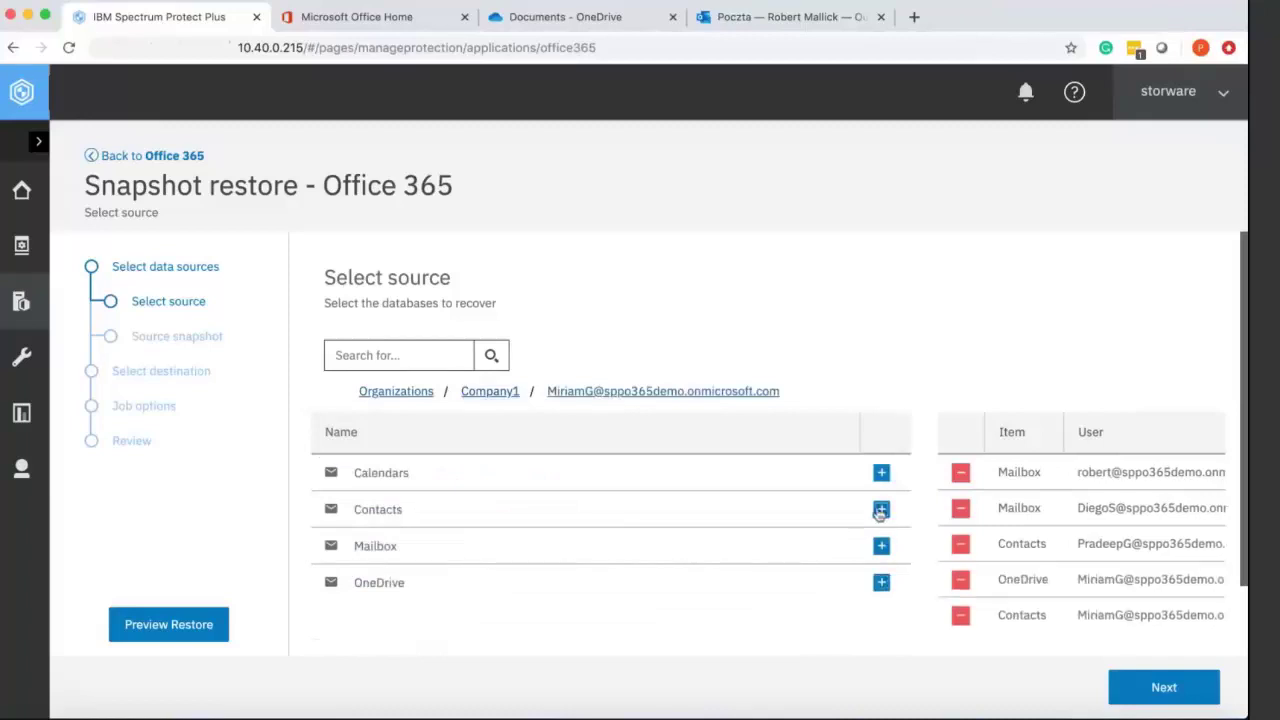
scroll(929, 532, "down", 1)
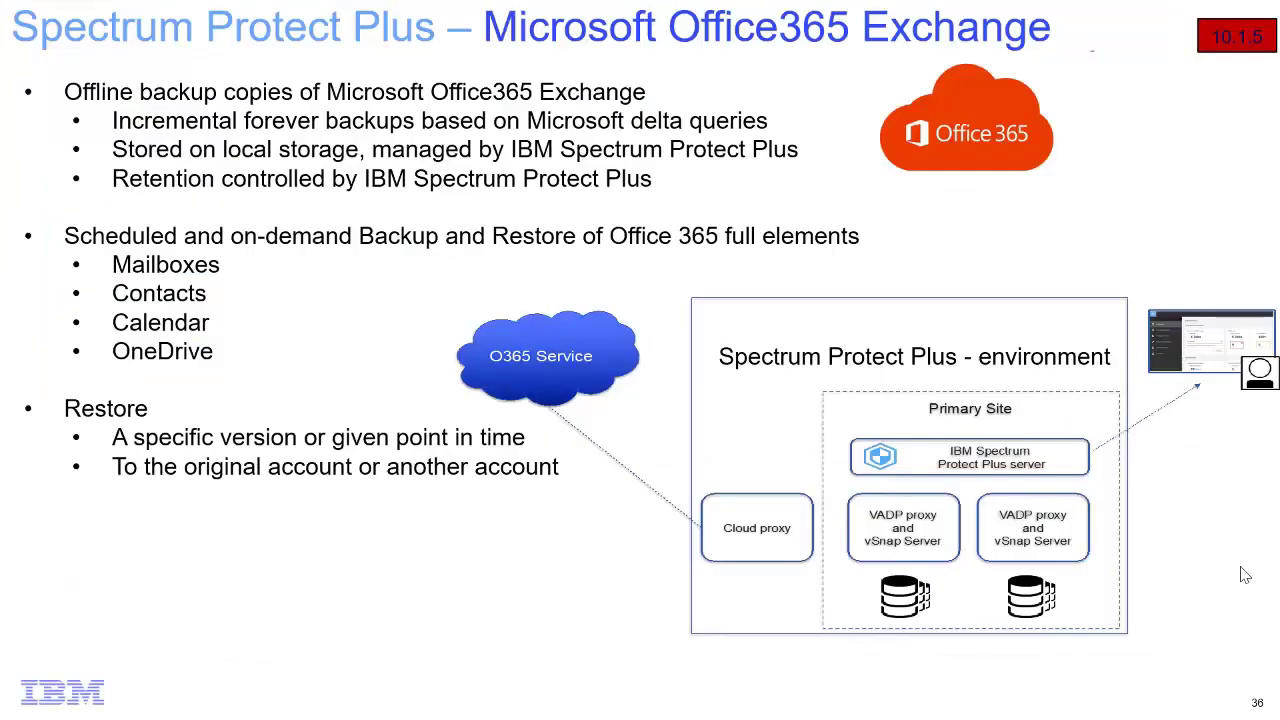